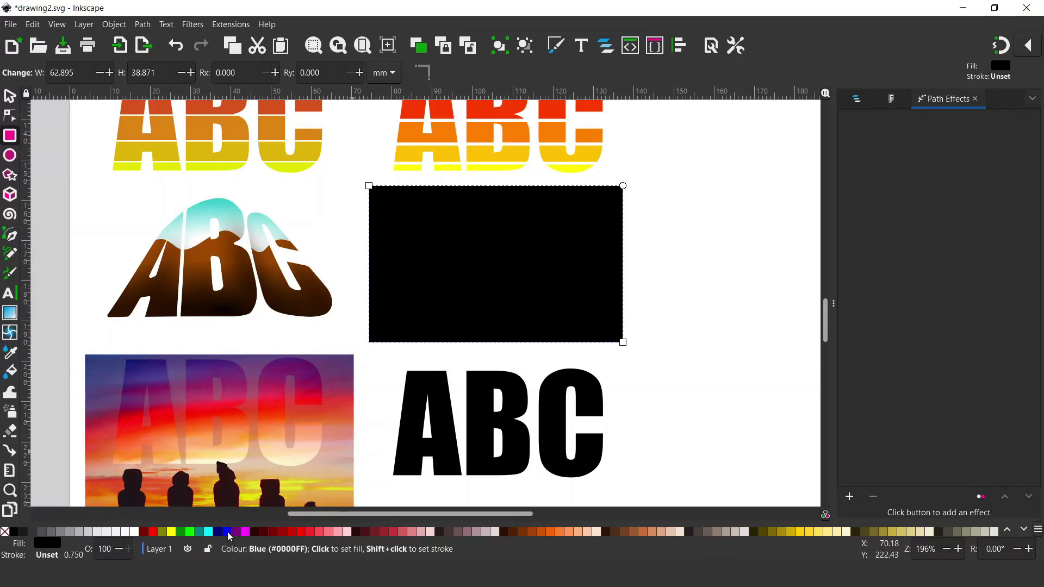
Step: Fill the rectangle with light blue (RGBA 9ebfffff) and lower it behind the black ABC text
{"action": "left_click", "coordinate": [227, 531]}
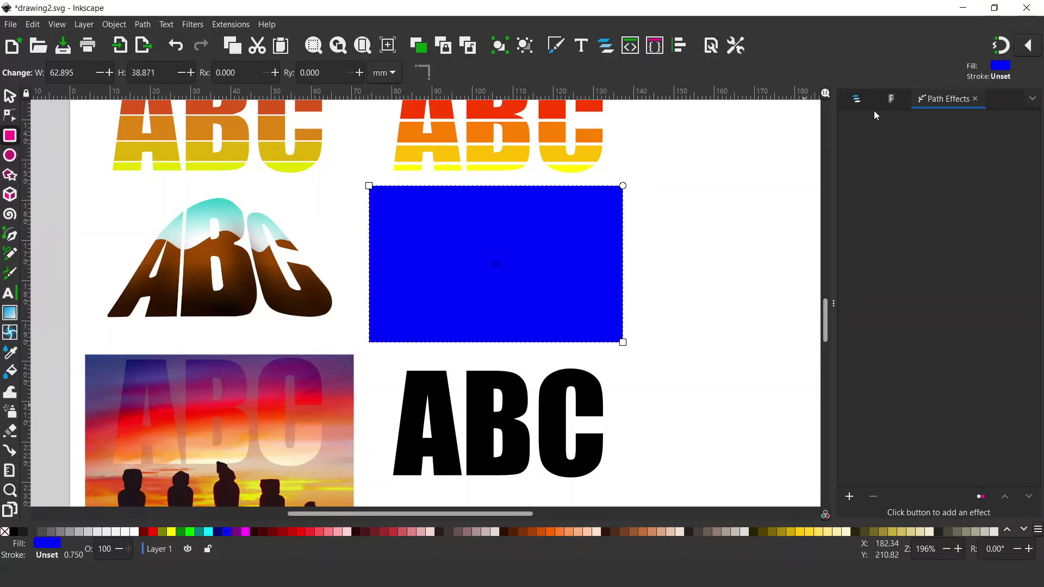
{"action": "left_click", "coordinate": [560, 48]}
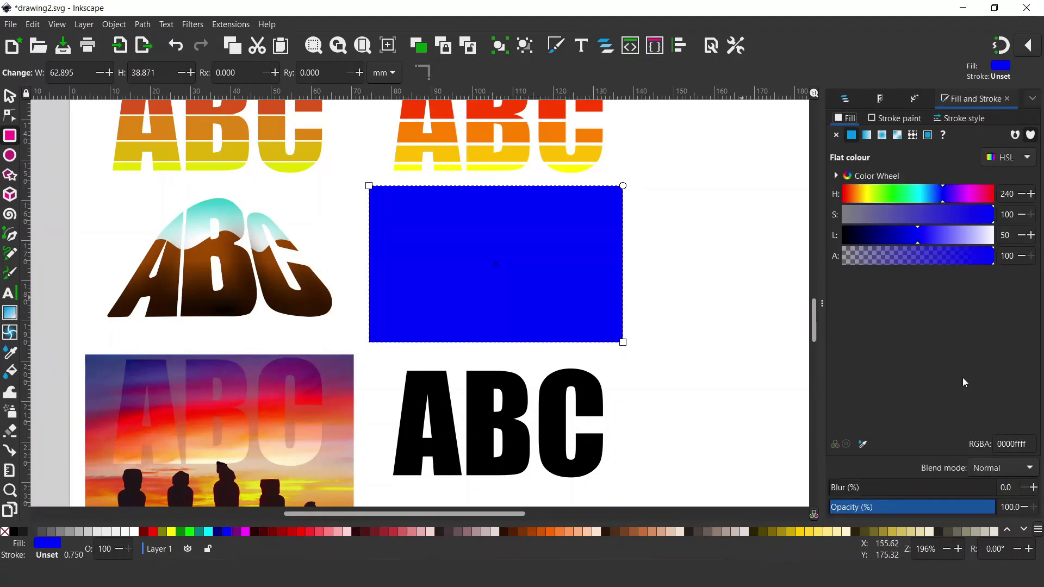
{"action": "left_click_drag", "start_coordinate": [918, 237], "coordinate": [957, 236]}
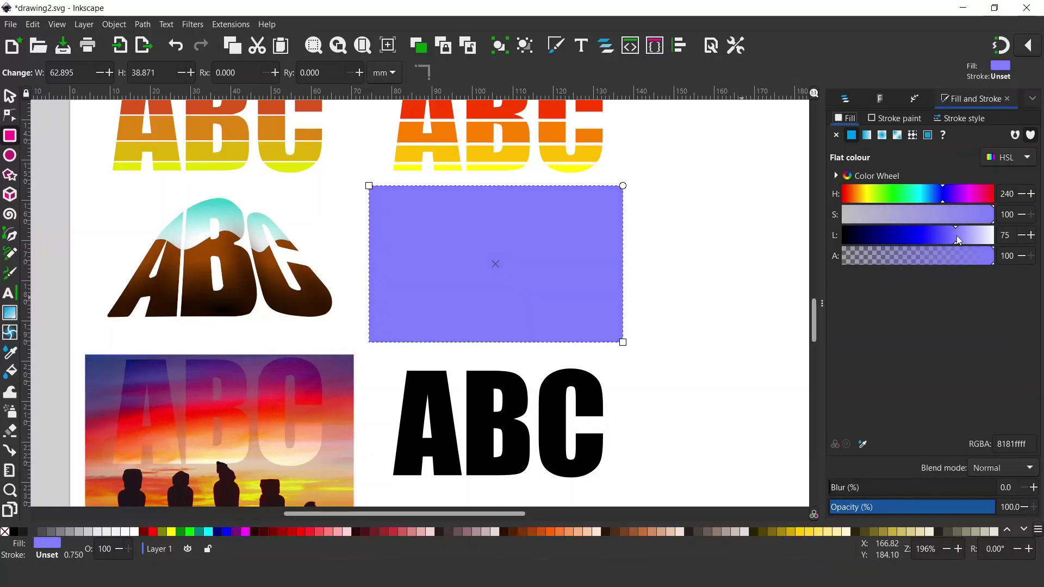
{"action": "left_click", "coordinate": [864, 179]}
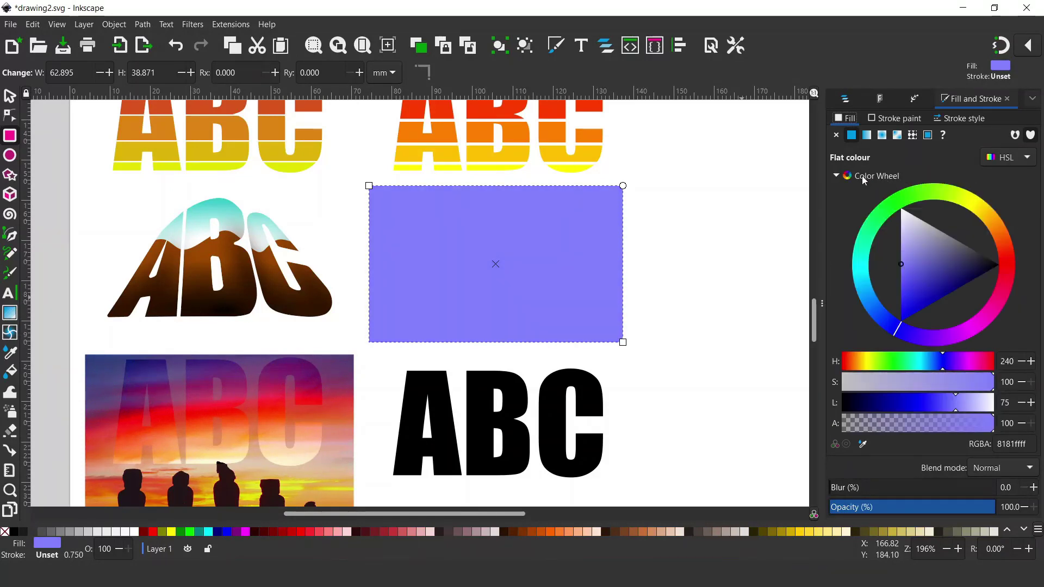
{"action": "left_click_drag", "start_coordinate": [898, 332], "coordinate": [863, 321]}
{"action": "left_click", "coordinate": [910, 240]}
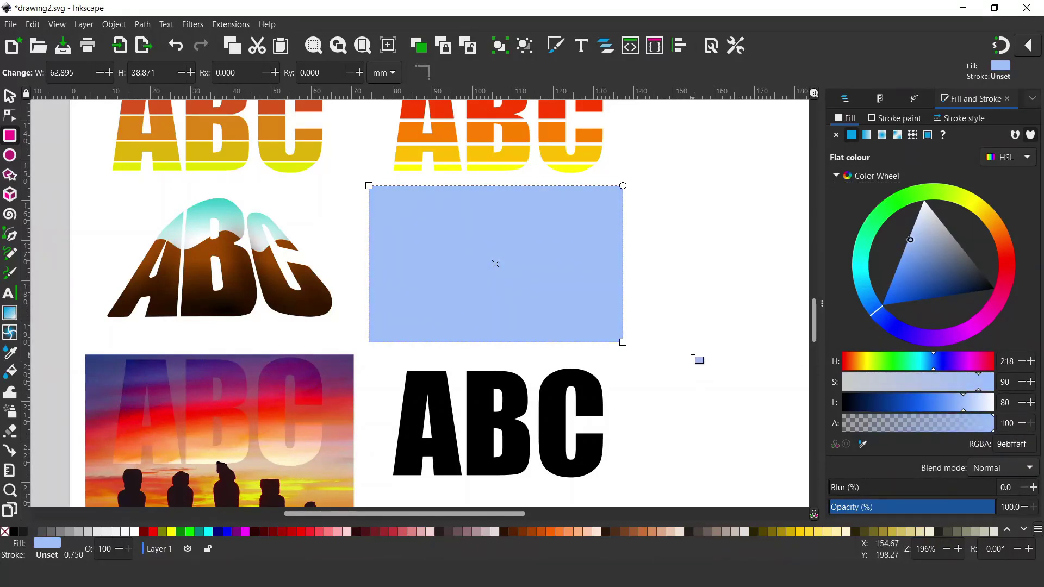
{"action": "left_click", "coordinate": [10, 97]}
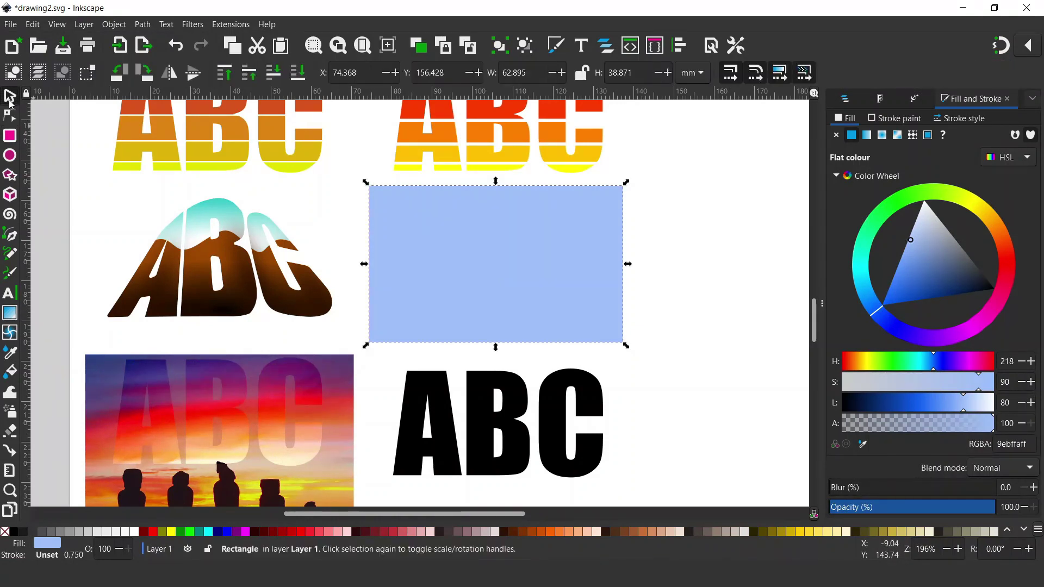
{"action": "left_click", "coordinate": [273, 76]}
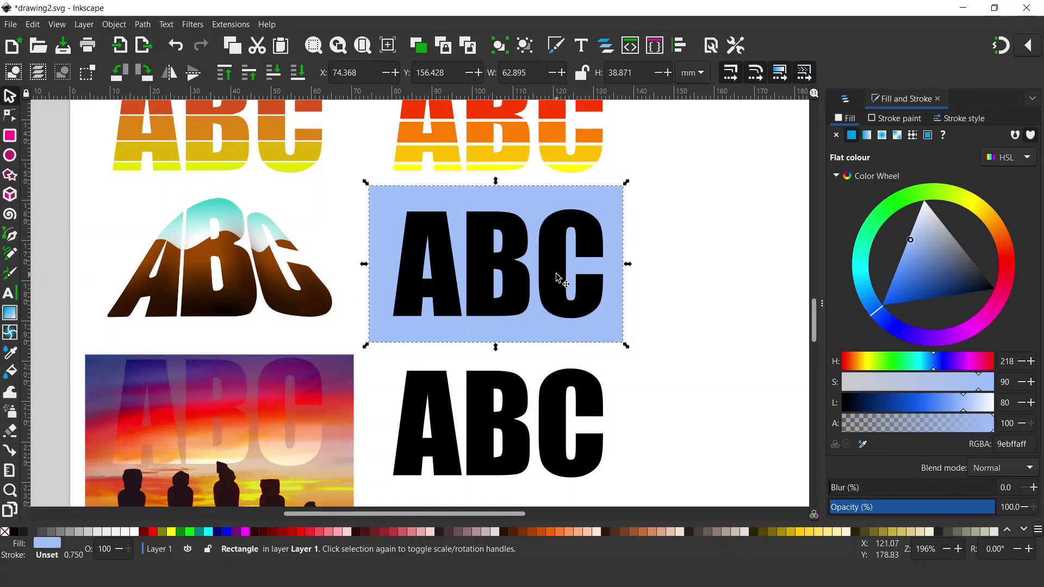
Step: Convert the black ABC text on the light blue rectangle to paths
{"action": "left_click", "coordinate": [557, 275]}
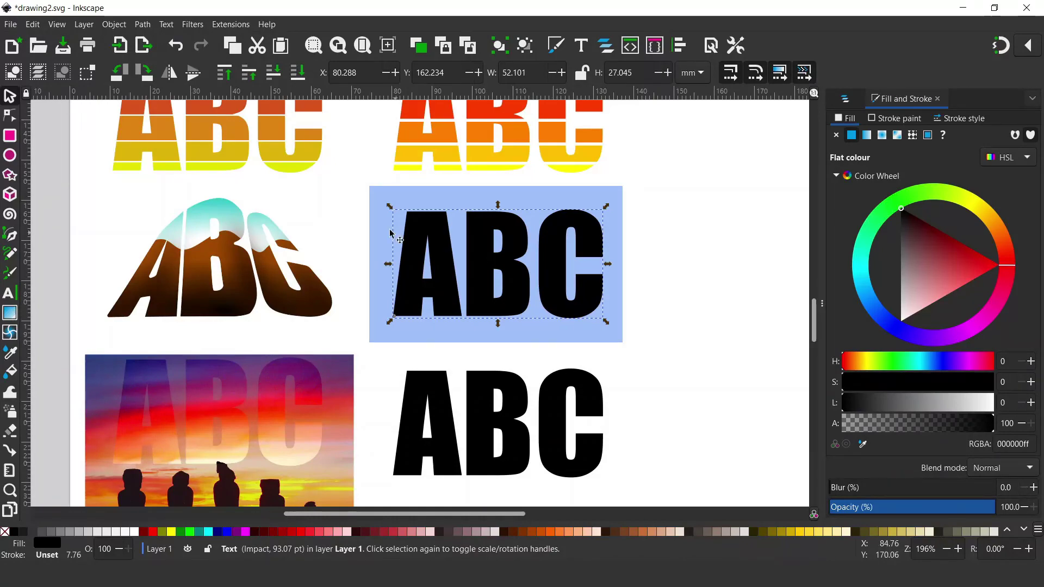
{"action": "left_click", "coordinate": [143, 24]}
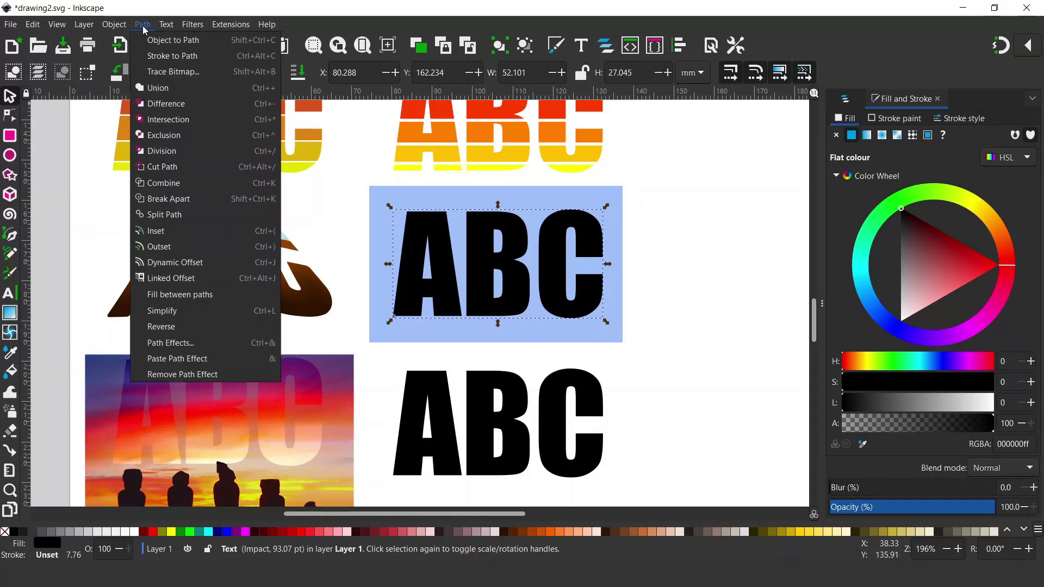
{"action": "left_click", "coordinate": [166, 43]}
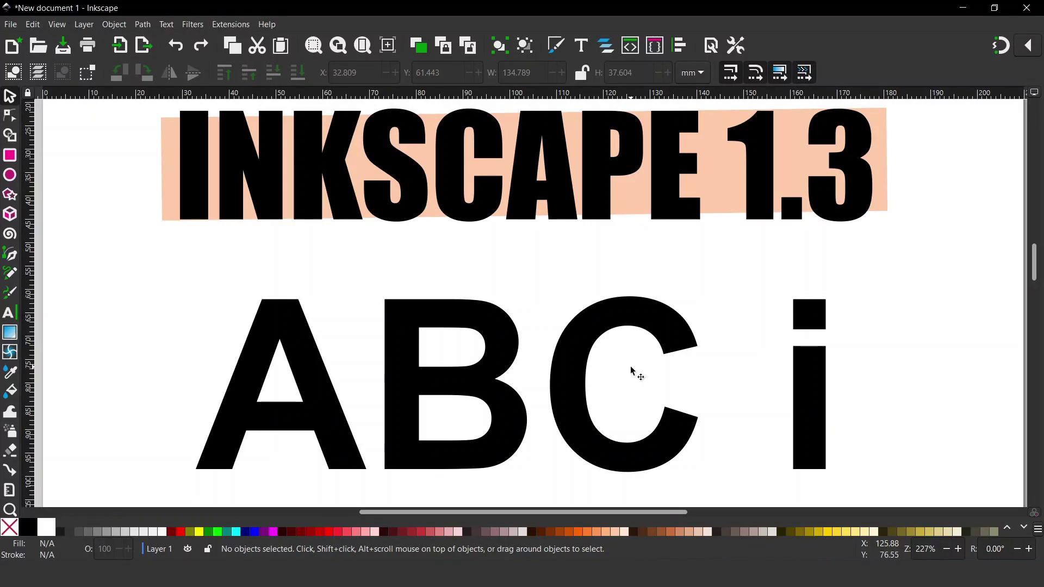
Step: Convert the "ABC i" text in New document 1 to a path and split it into separate pieces with Split Path
{"action": "left_click", "coordinate": [579, 351]}
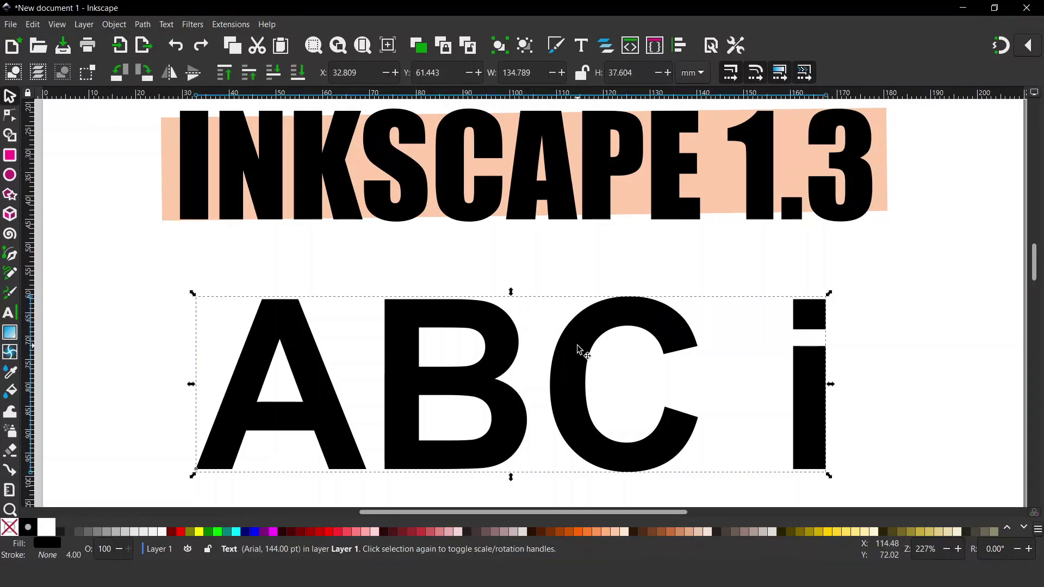
{"action": "left_click", "coordinate": [142, 24]}
{"action": "left_click", "coordinate": [151, 41]}
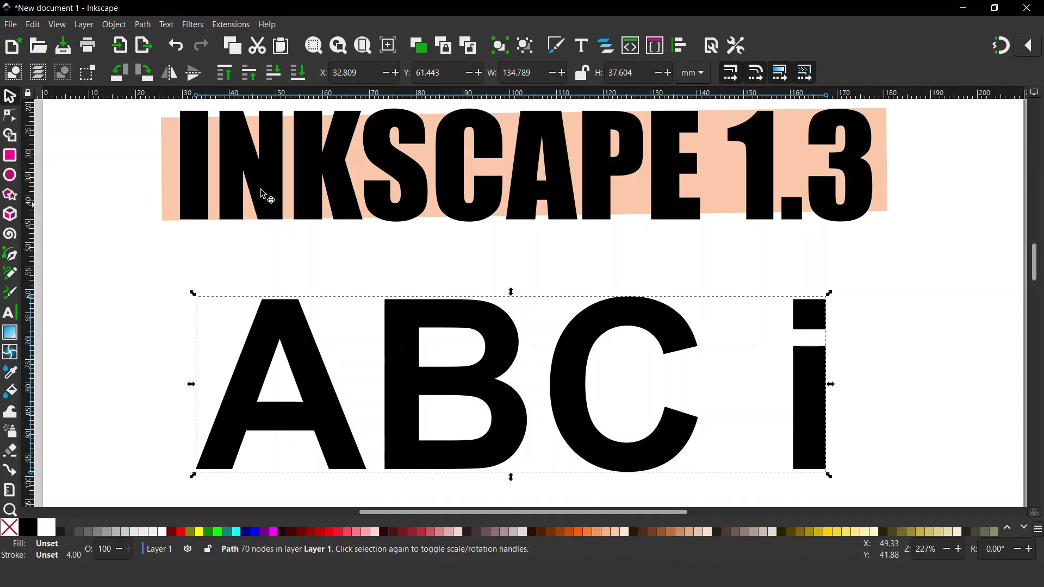
{"action": "left_click", "coordinate": [142, 26]}
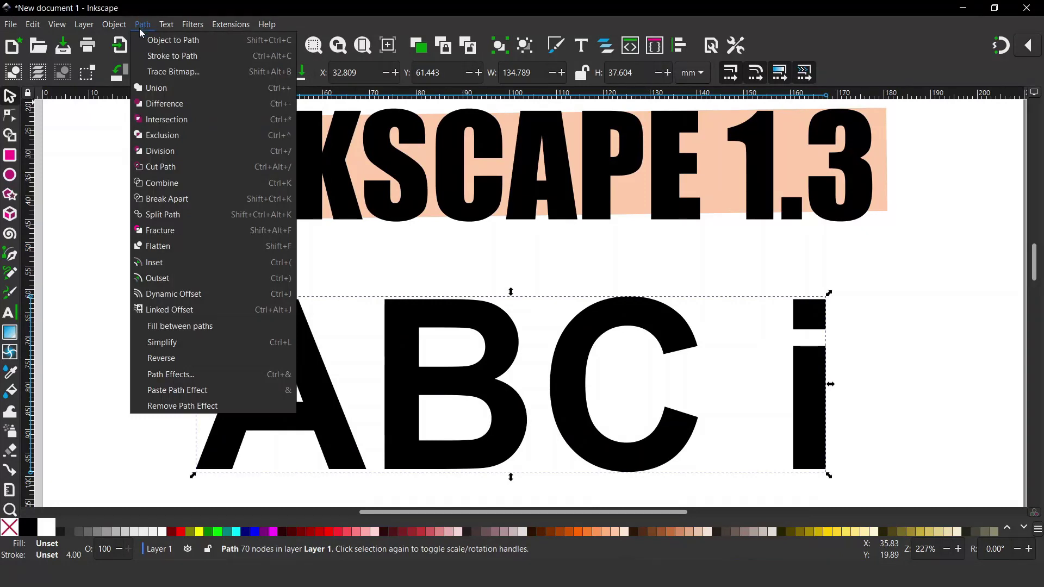
{"action": "left_click", "coordinate": [160, 215]}
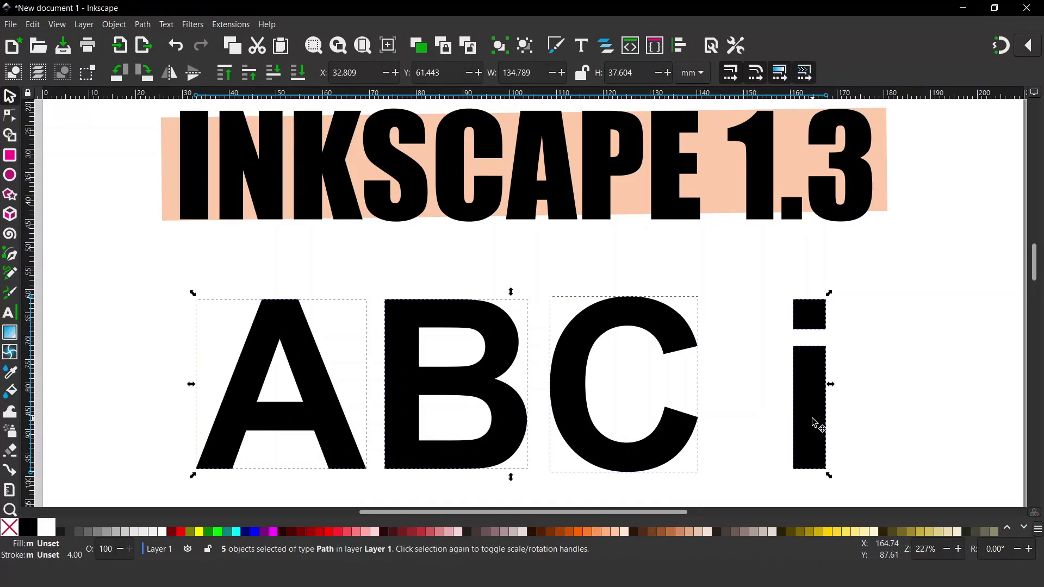
Step: Unite the dot and stem of the letter i into one path with Union
{"action": "left_click", "coordinate": [898, 351]}
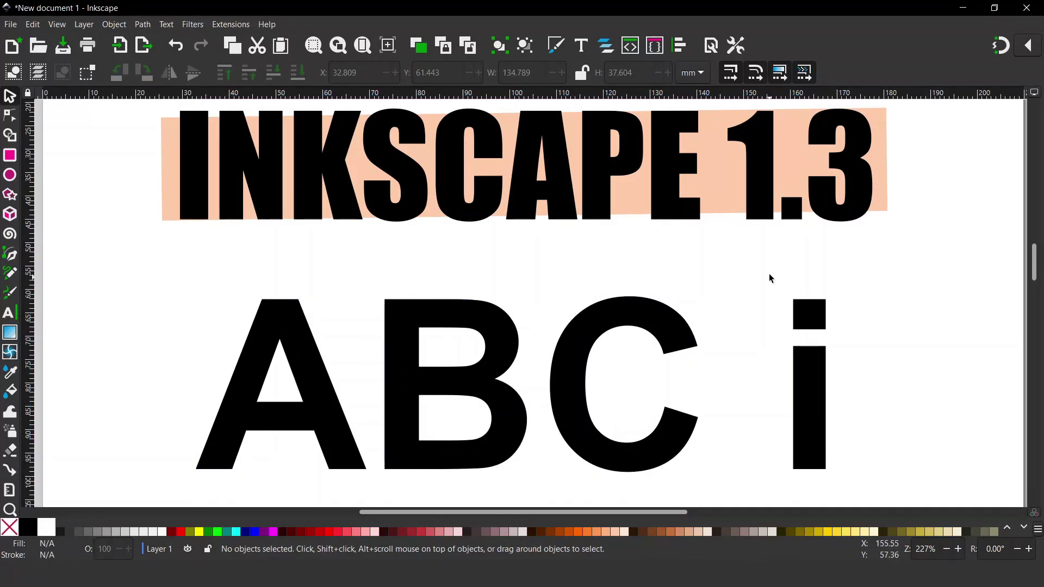
{"action": "left_click_drag", "start_coordinate": [769, 274], "coordinate": [858, 494]}
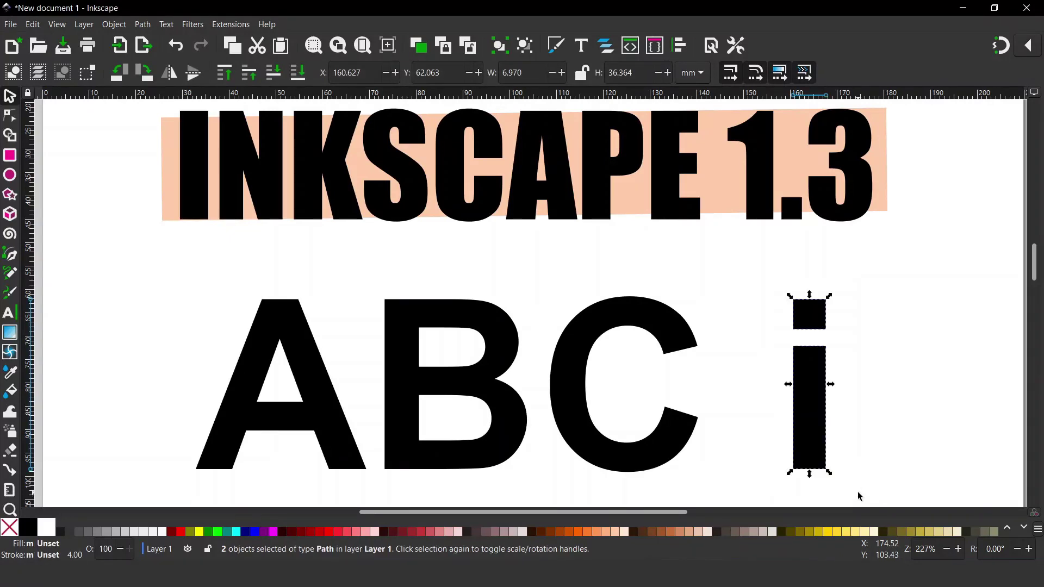
{"action": "left_click", "coordinate": [142, 25]}
{"action": "left_click", "coordinate": [161, 95]}
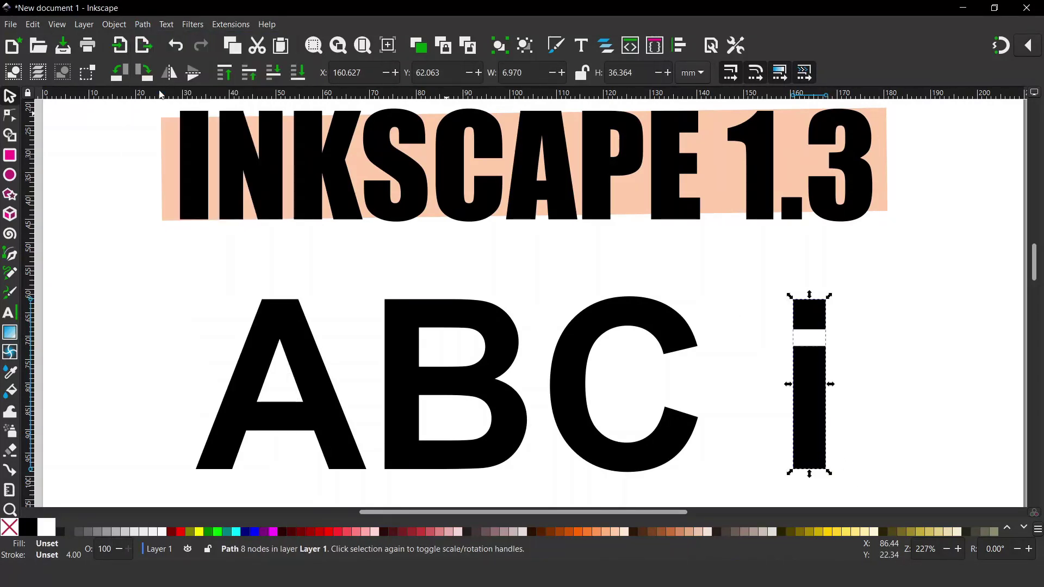
{"action": "left_click", "coordinate": [898, 376]}
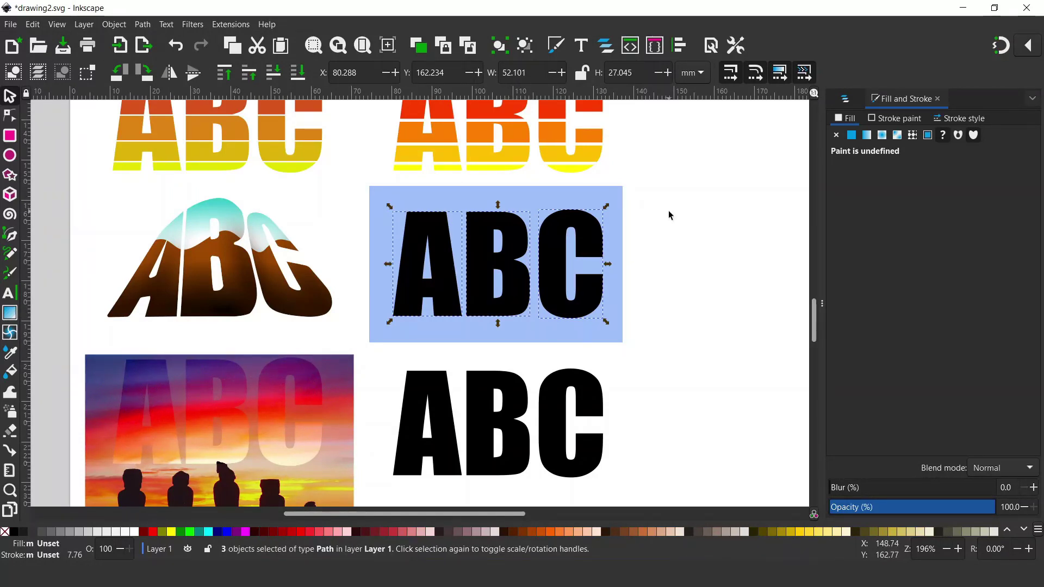
Step: Apply the Perspective/Envelope path effect to only the letter A on the blue rectangle in drawing2.svg
{"action": "key", "text": "Escape"}
{"action": "left_click", "coordinate": [441, 247]}
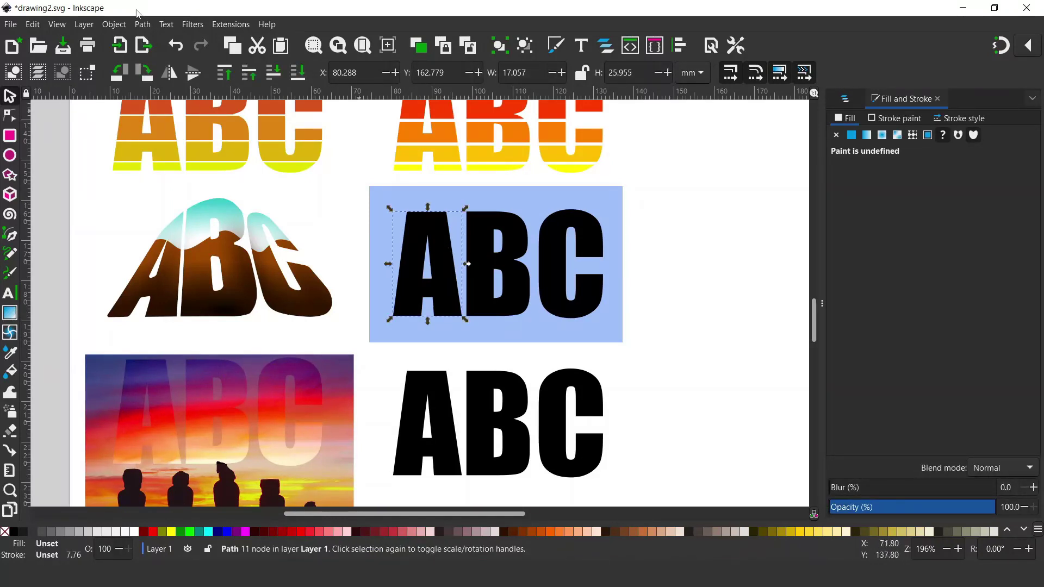
{"action": "left_click", "coordinate": [142, 25]}
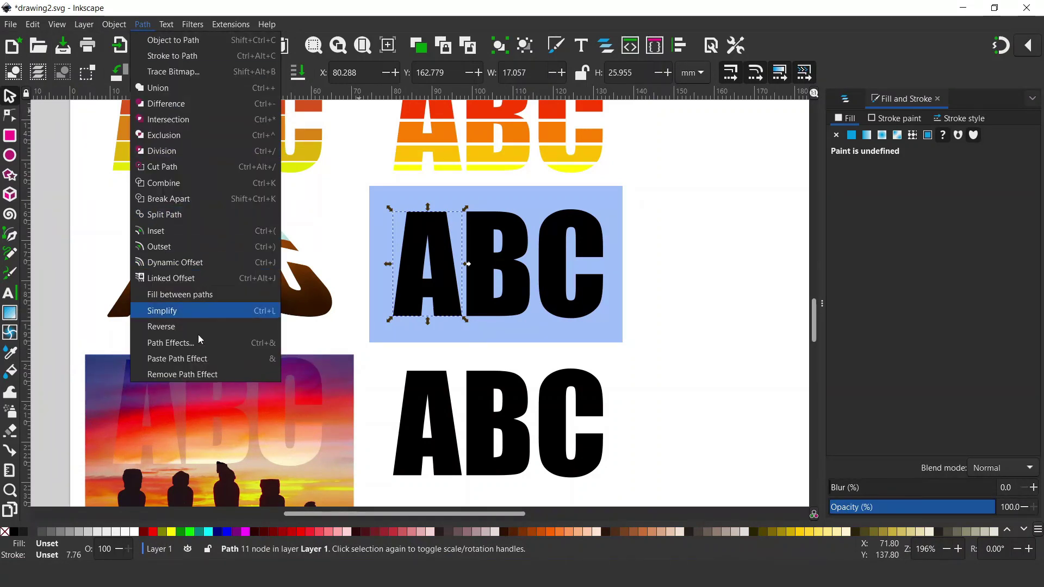
{"action": "left_click", "coordinate": [182, 346]}
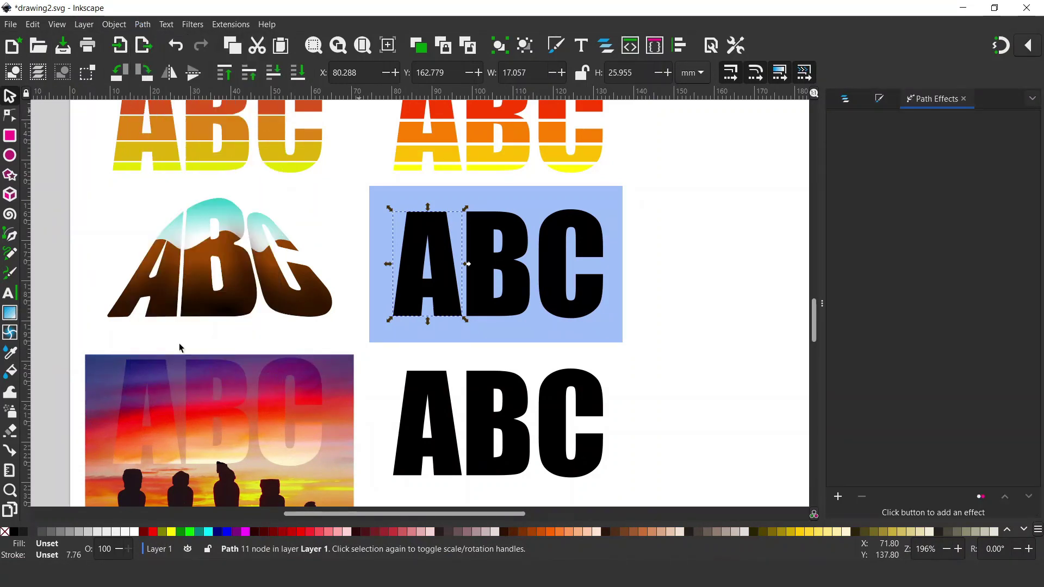
{"action": "left_click", "coordinate": [838, 497]}
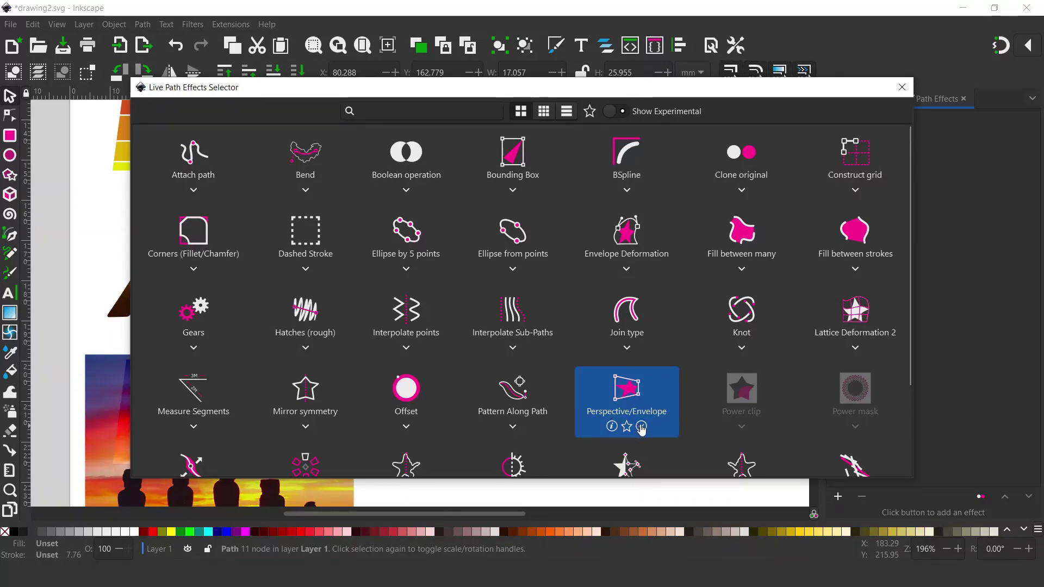
{"action": "left_click", "coordinate": [626, 386]}
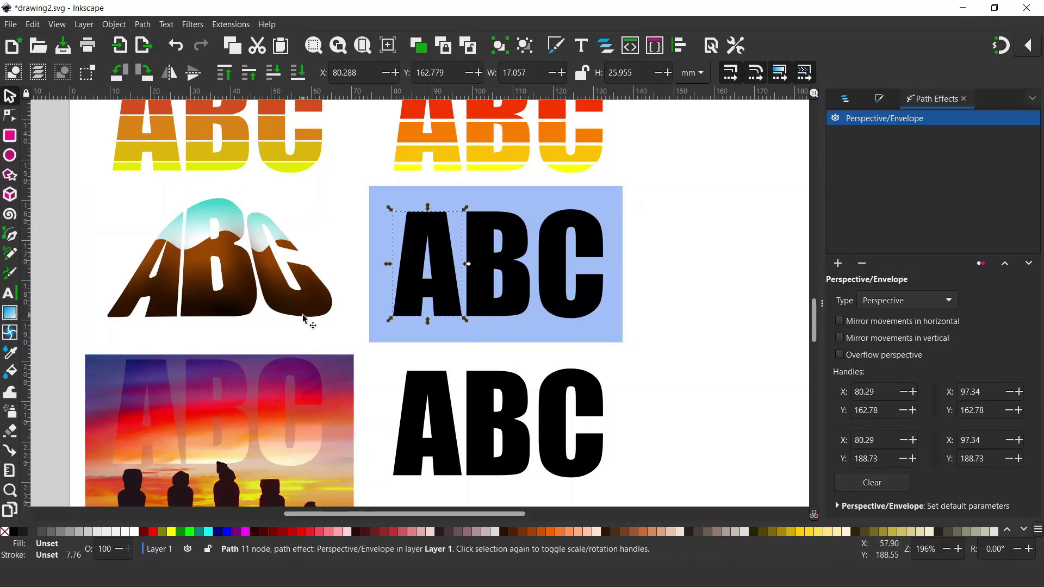
Step: Slant the A to the right with its perspective handles at about (89.7, 168.6), (101.3, 162.2), (78.9, 188.5) and (97.6, 188.5) mm
{"action": "left_click", "coordinate": [13, 115]}
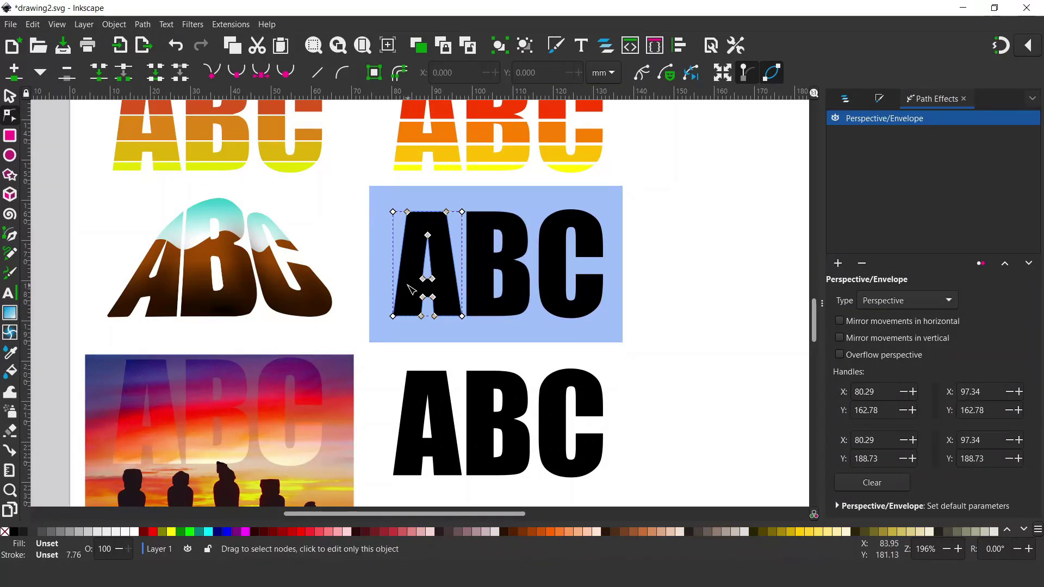
{"action": "left_click_drag", "start_coordinate": [470, 211], "coordinate": [479, 212]}
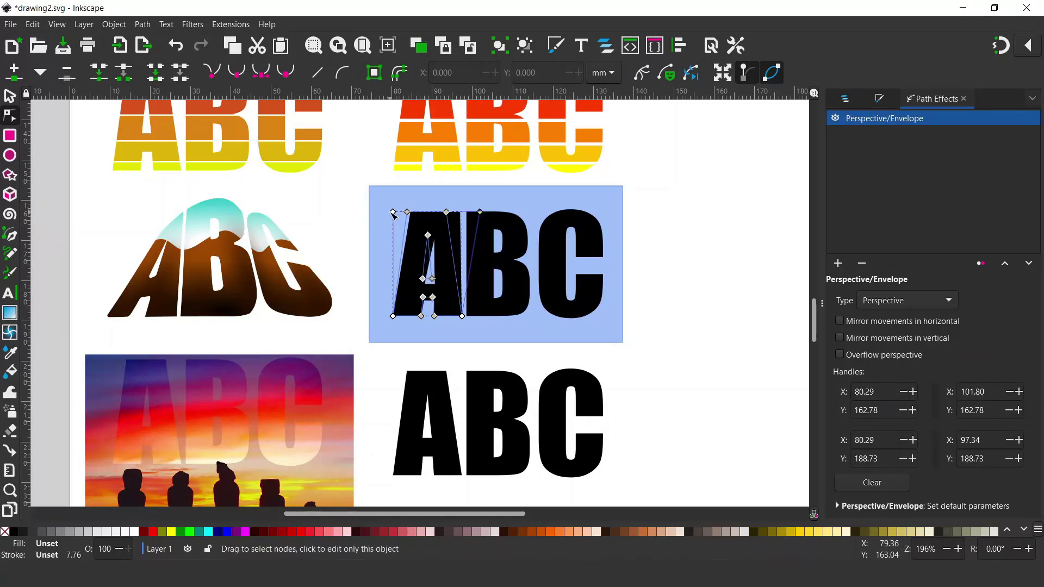
{"action": "left_click_drag", "start_coordinate": [393, 212], "coordinate": [420, 219]}
{"action": "left_click_drag", "start_coordinate": [466, 320], "coordinate": [463, 320]}
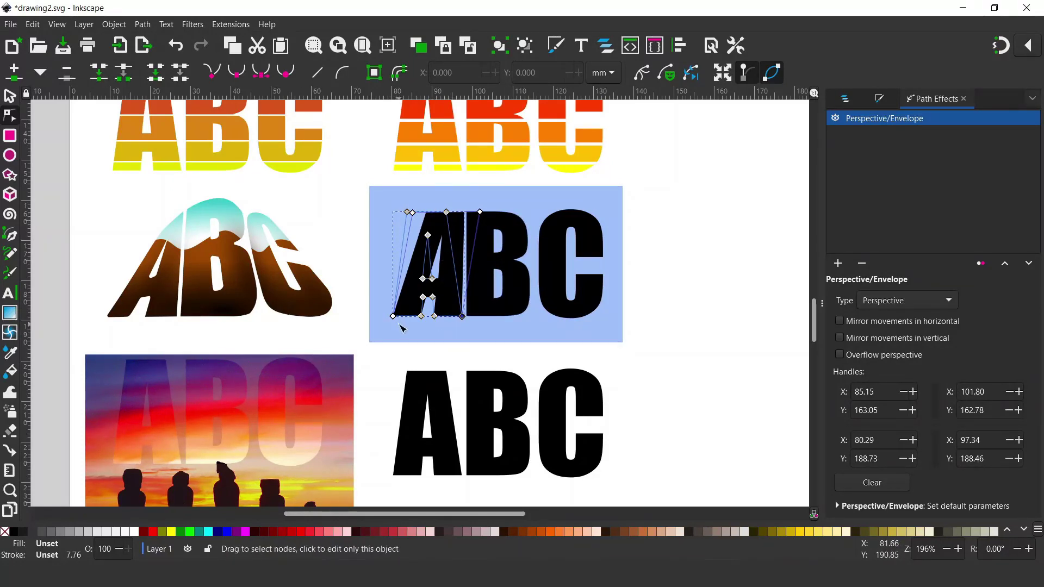
{"action": "left_click_drag", "start_coordinate": [392, 316], "coordinate": [388, 318]}
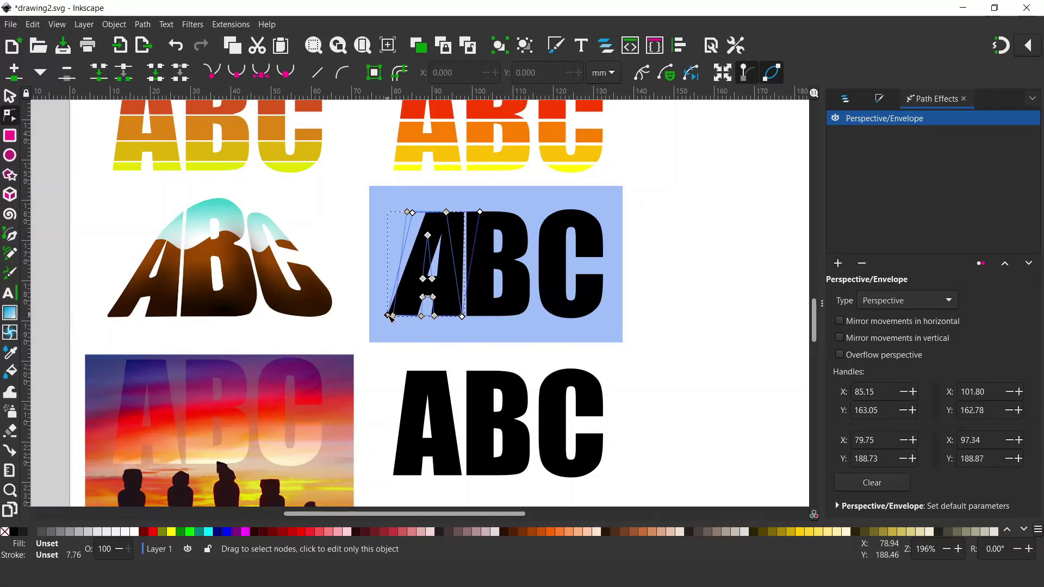
{"action": "left_click_drag", "start_coordinate": [413, 213], "coordinate": [430, 235]}
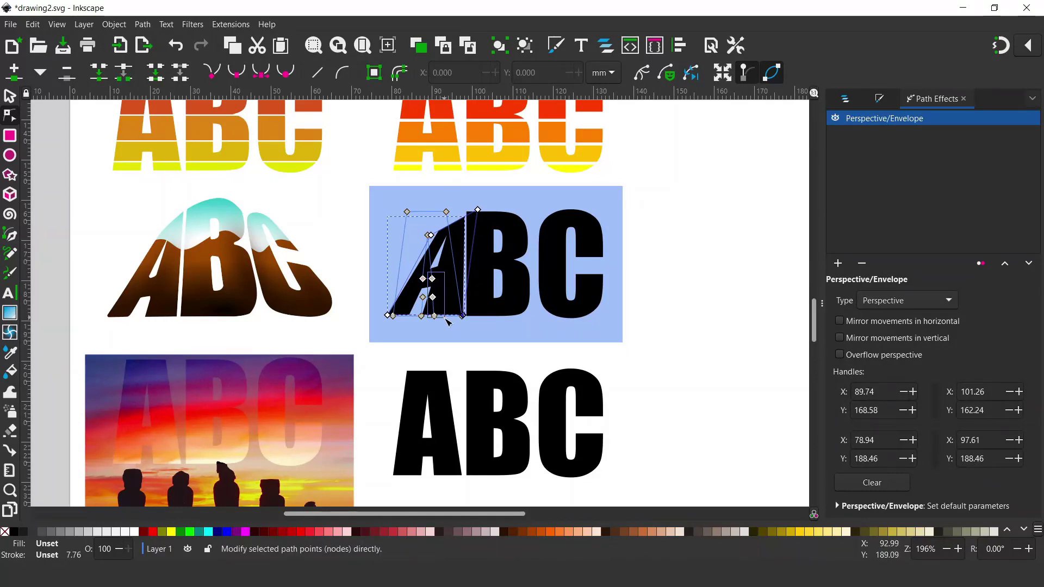
Step: Widen the A's inner openings by moving their right-hand nodes and the apex node slightly to the right
{"action": "left_click_drag", "start_coordinate": [446, 320], "coordinate": [438, 299]}
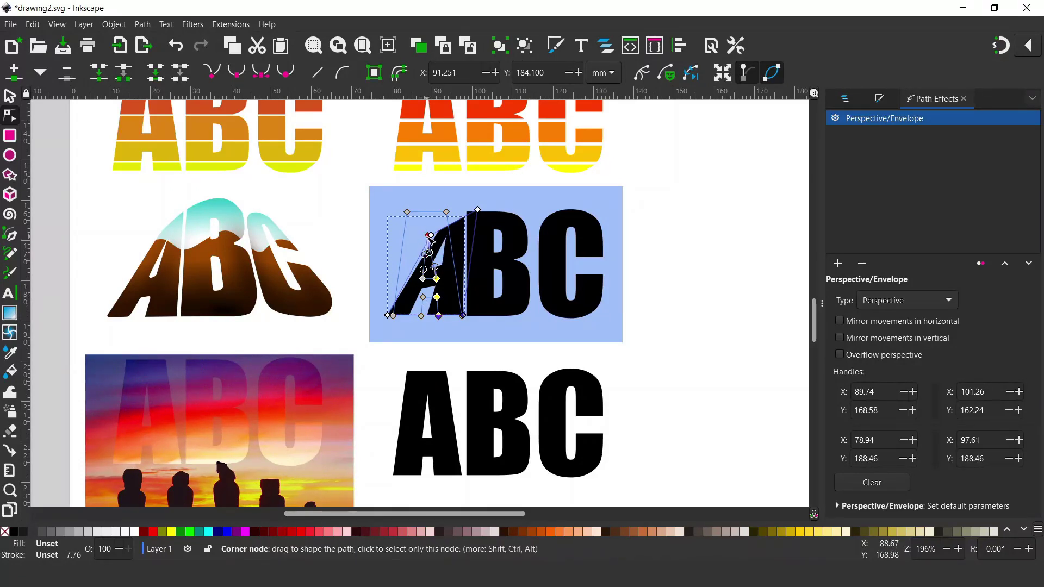
{"action": "left_click_drag", "start_coordinate": [429, 236], "coordinate": [433, 236]}
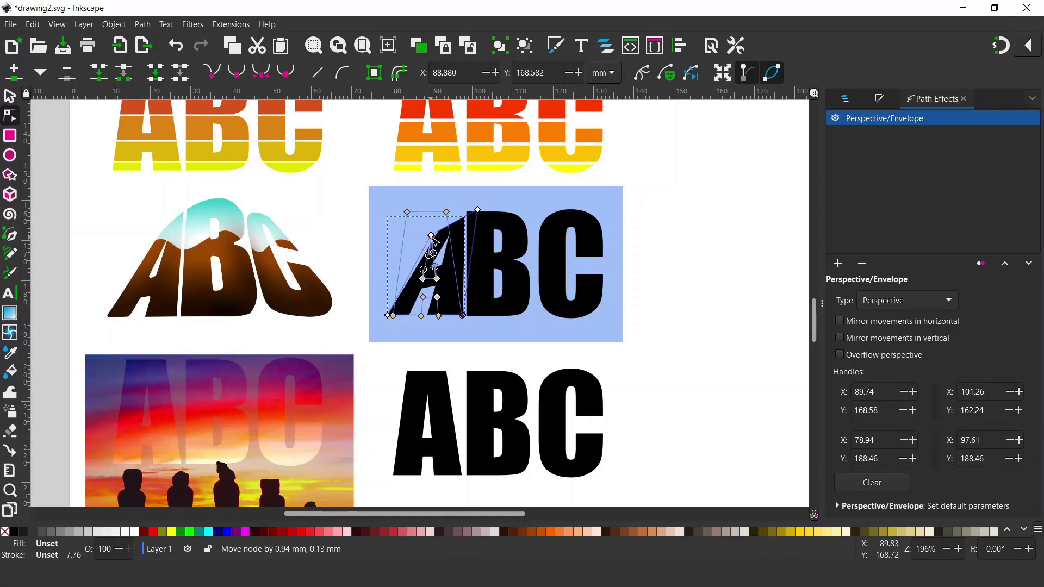
{"action": "left_click", "coordinate": [437, 278]}
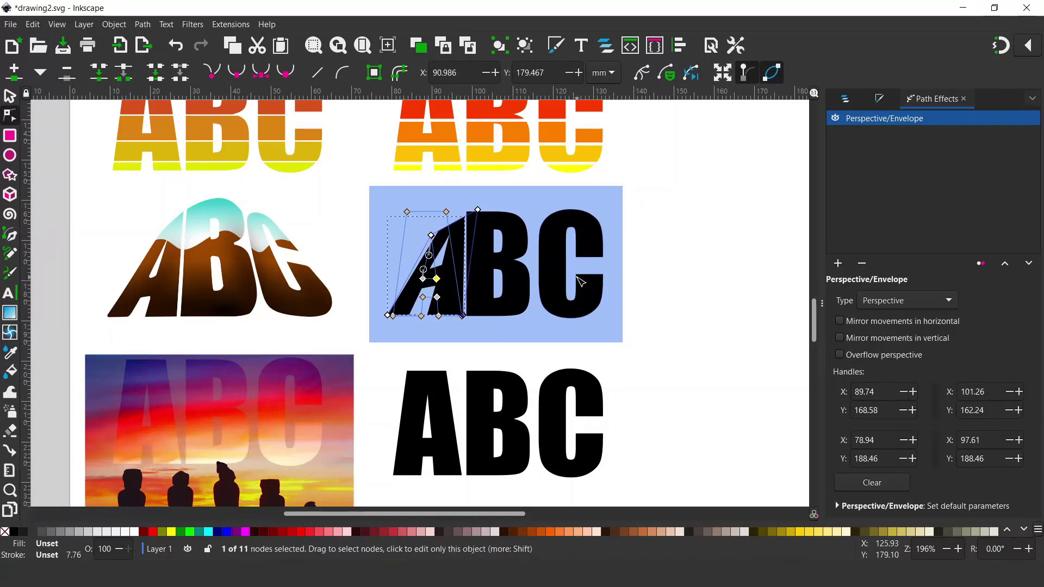
Step: Move the letter C slightly closer to the B, to about X 115.1 mm, and apply the Perspective/Envelope path effect to it
{"action": "left_click", "coordinate": [9, 96]}
{"action": "left_click", "coordinate": [704, 260]}
{"action": "left_click", "coordinate": [553, 288]}
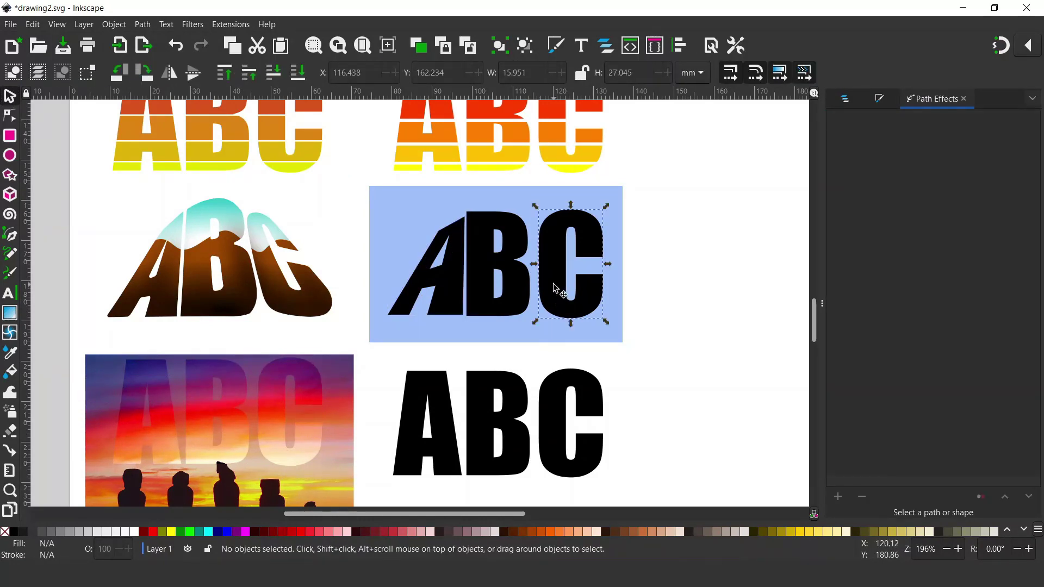
{"action": "left_click_drag", "start_coordinate": [553, 289], "coordinate": [547, 287]}
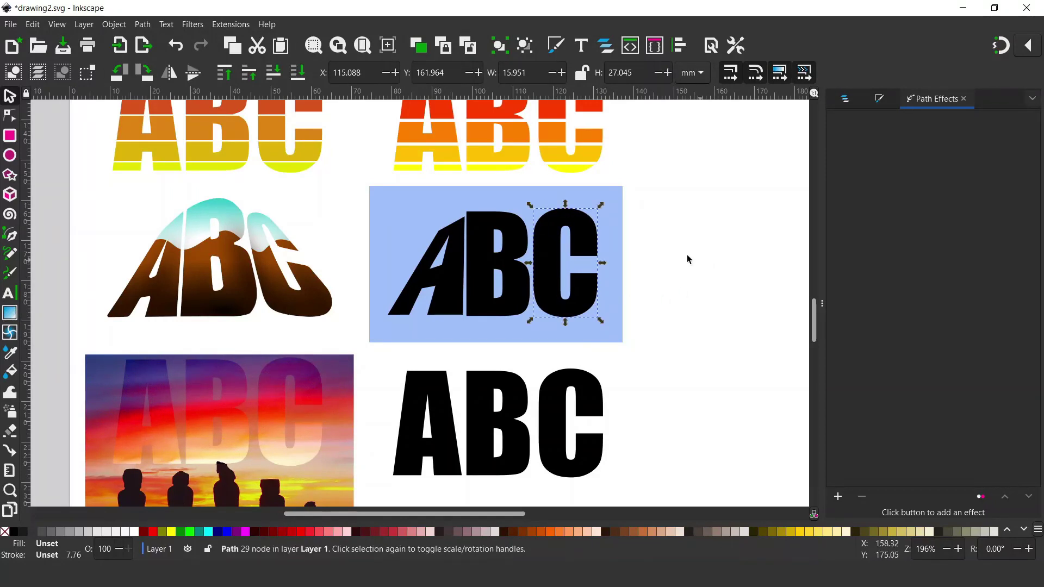
{"action": "left_click", "coordinate": [838, 497]}
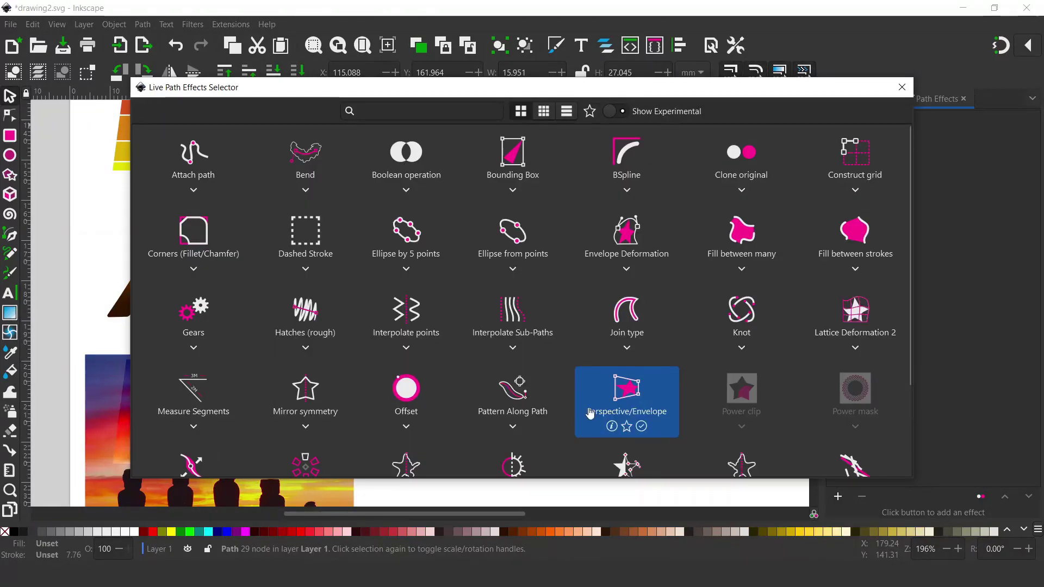
{"action": "left_click", "coordinate": [629, 395]}
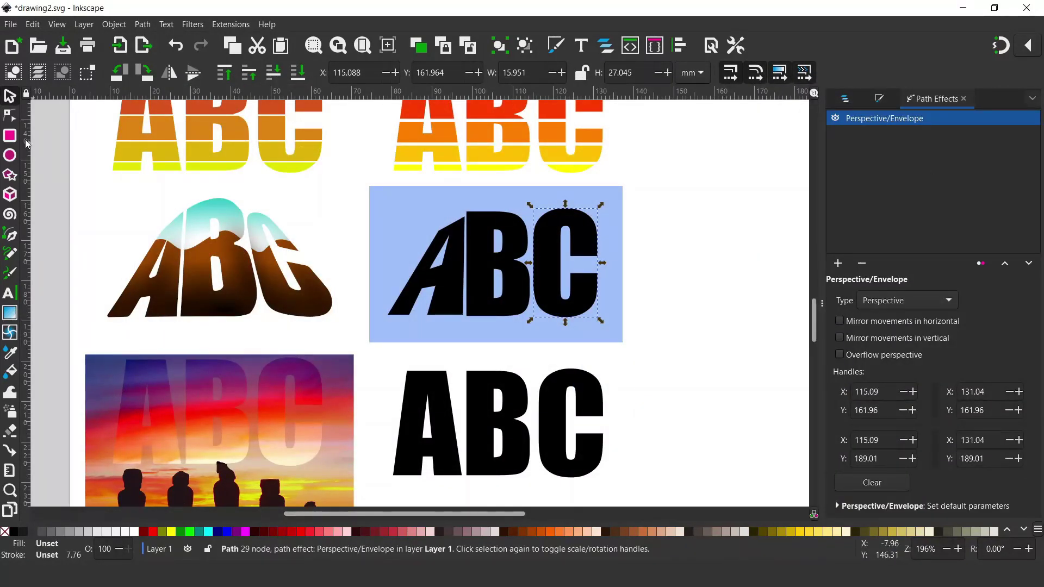
Step: Slant the C with its perspective handles at about (114.0, 163.7), (121.3, 167.4), (114.7, 190.0) and (136.3, 190.0) mm
{"action": "left_click", "coordinate": [10, 115]}
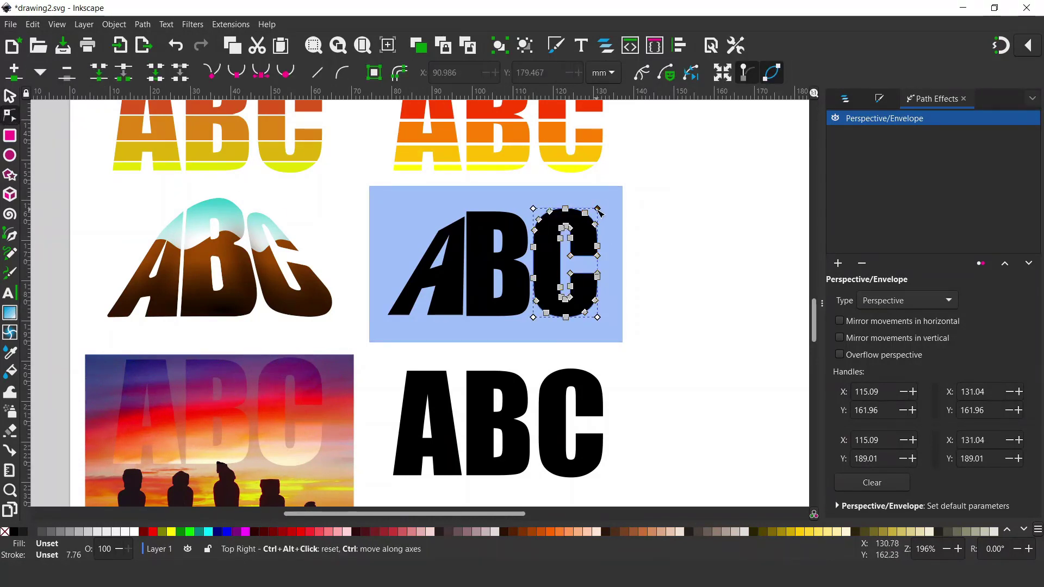
{"action": "left_click_drag", "start_coordinate": [598, 209], "coordinate": [528, 216]}
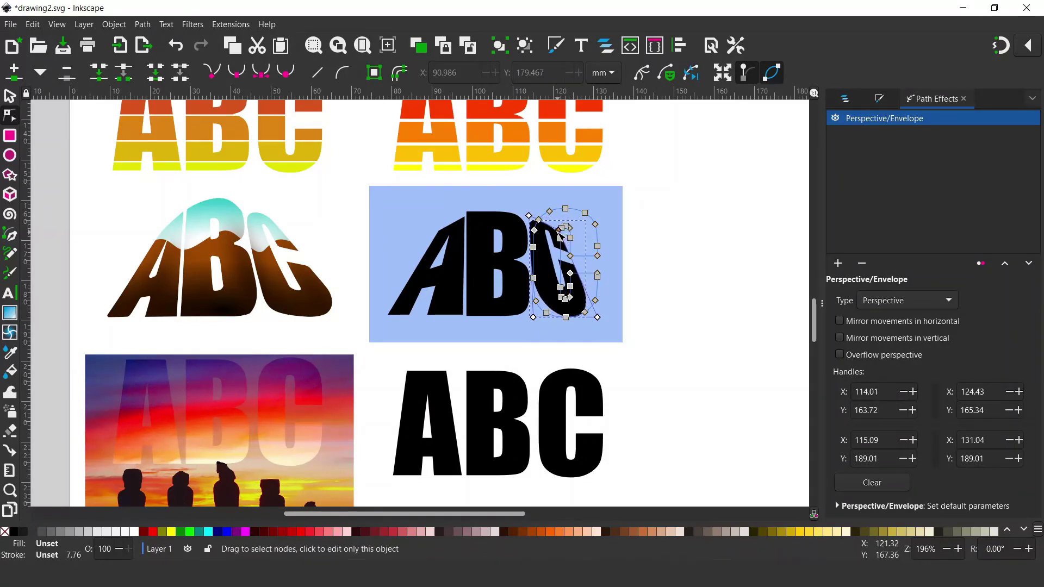
{"action": "left_click_drag", "start_coordinate": [598, 318], "coordinate": [619, 323]}
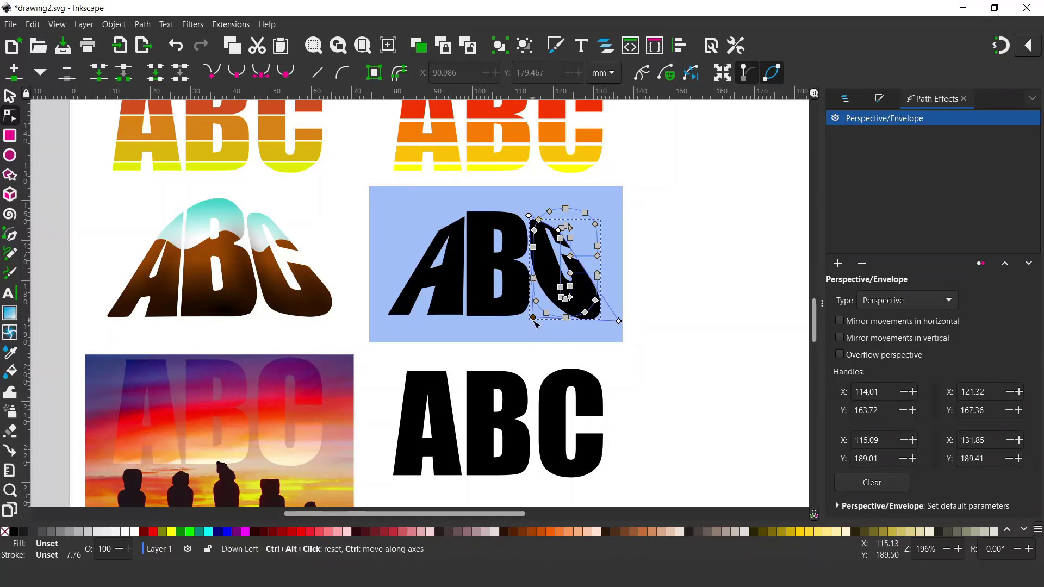
{"action": "left_click_drag", "start_coordinate": [534, 320], "coordinate": [532, 324]}
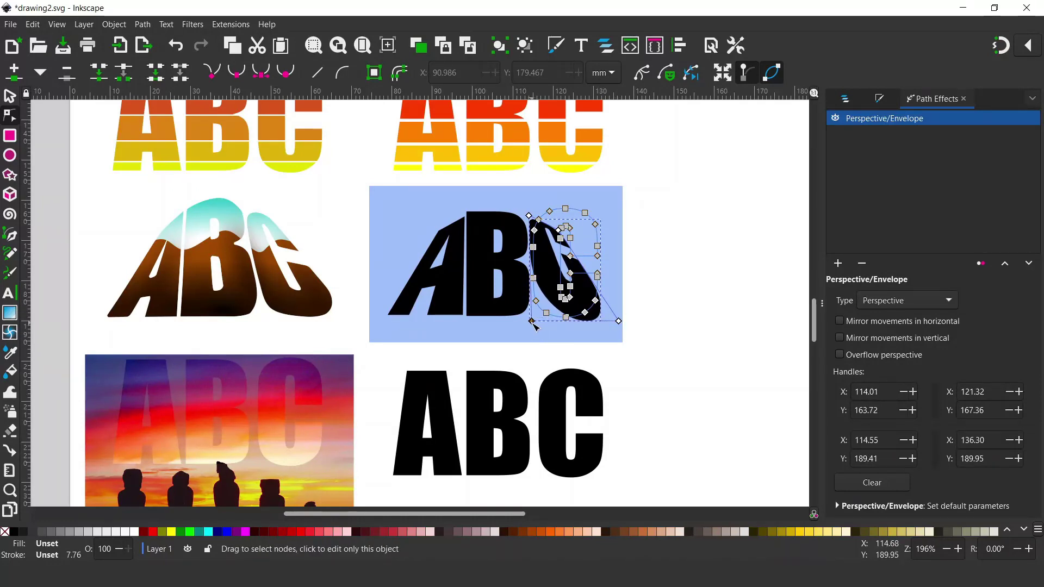
{"action": "left_click", "coordinate": [687, 267]}
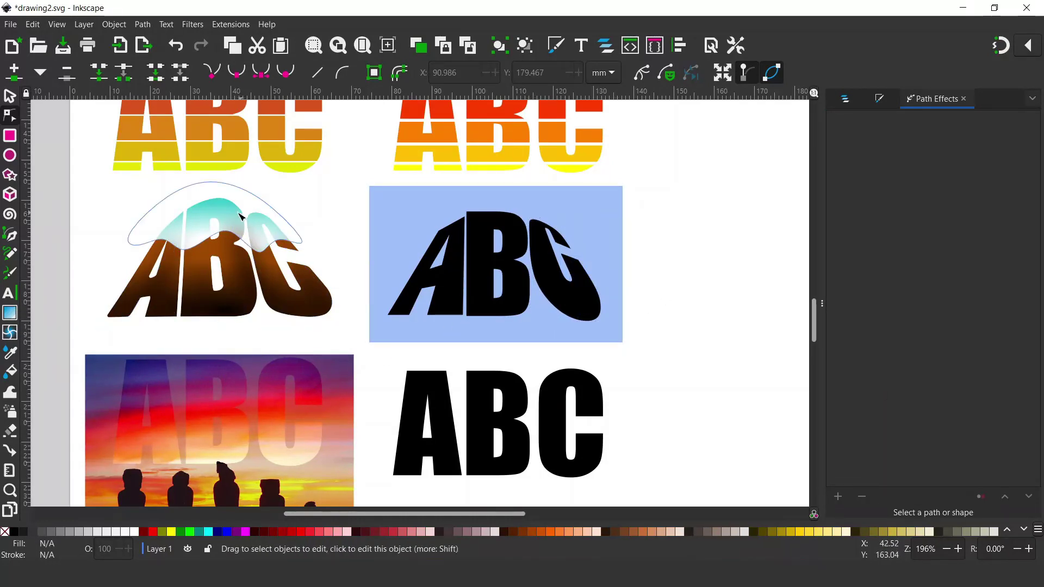
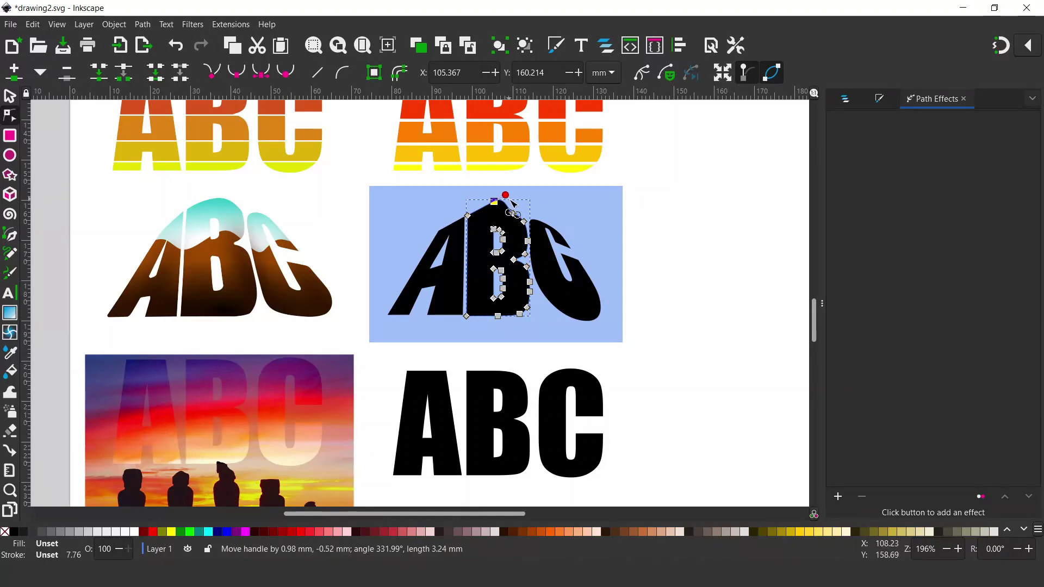
Step: Round the slopes of the B's raised peak by adjusting the curve handles around its top node at about (105.4, 160.2) mm
{"action": "left_click_drag", "start_coordinate": [485, 207], "coordinate": [503, 209]}
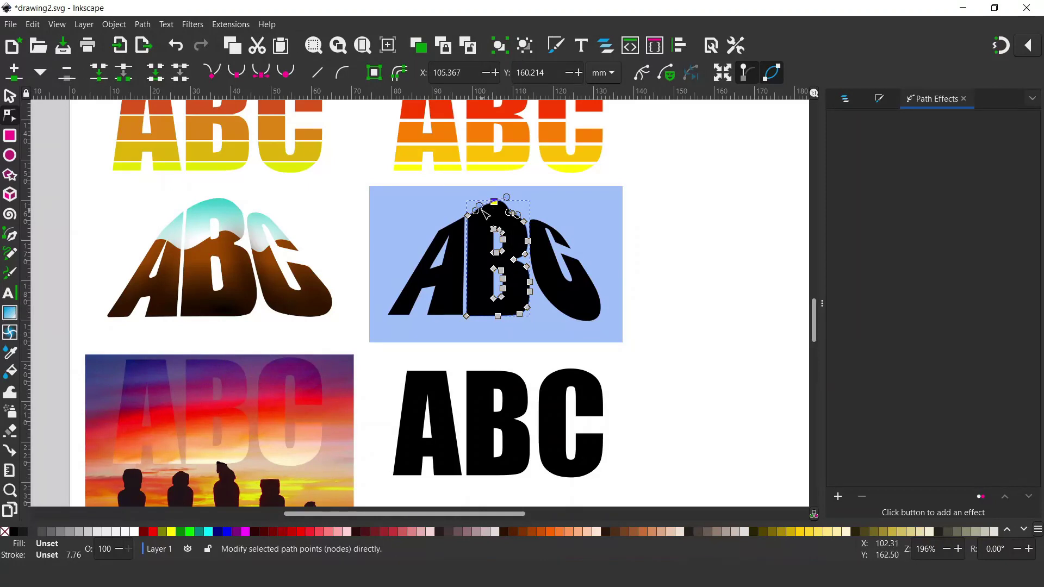
{"action": "left_click_drag", "start_coordinate": [479, 205], "coordinate": [480, 203]}
Step: Remove the extra node on the B's right shoulder and move the upper nodes of its upper opening slightly up
{"action": "scroll", "coordinate": [513, 223], "scroll_direction": "up", "scroll_amount": 1, "text": "ctrl"}
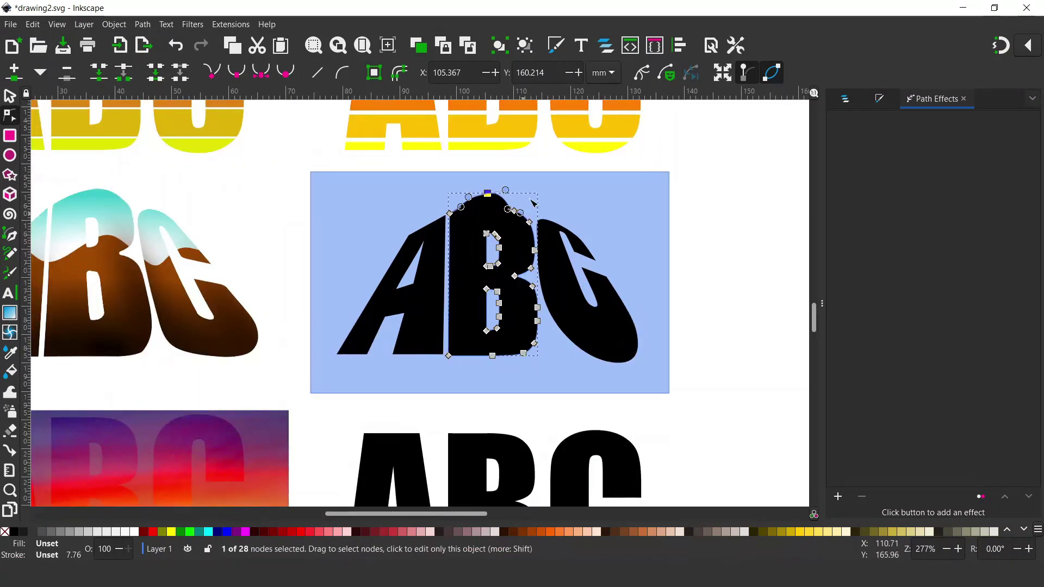
{"action": "left_click", "coordinate": [514, 210]}
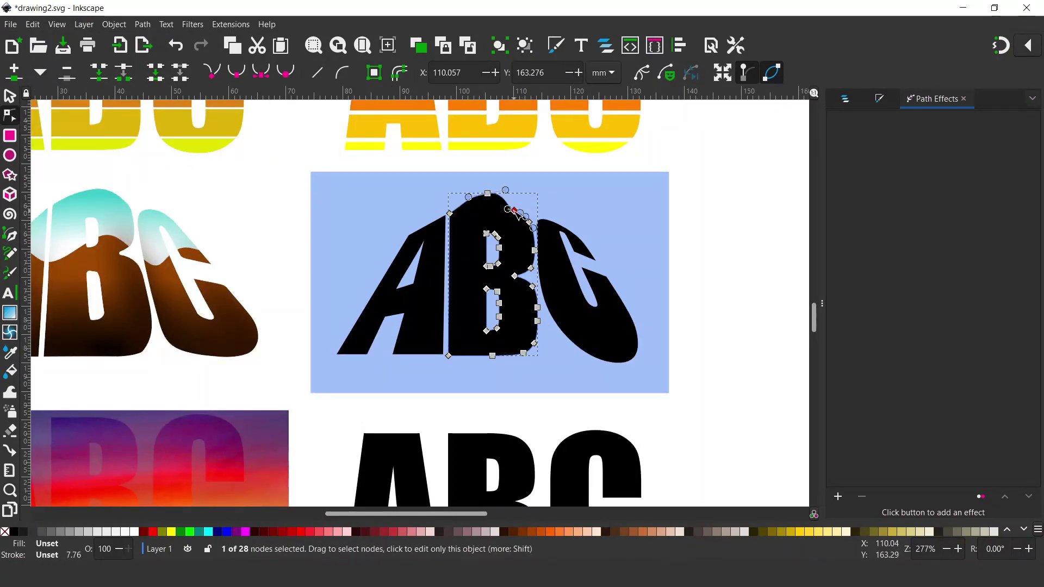
{"action": "left_click_drag", "start_coordinate": [516, 213], "coordinate": [521, 269]}
{"action": "left_click_drag", "start_coordinate": [486, 233], "coordinate": [485, 225]}
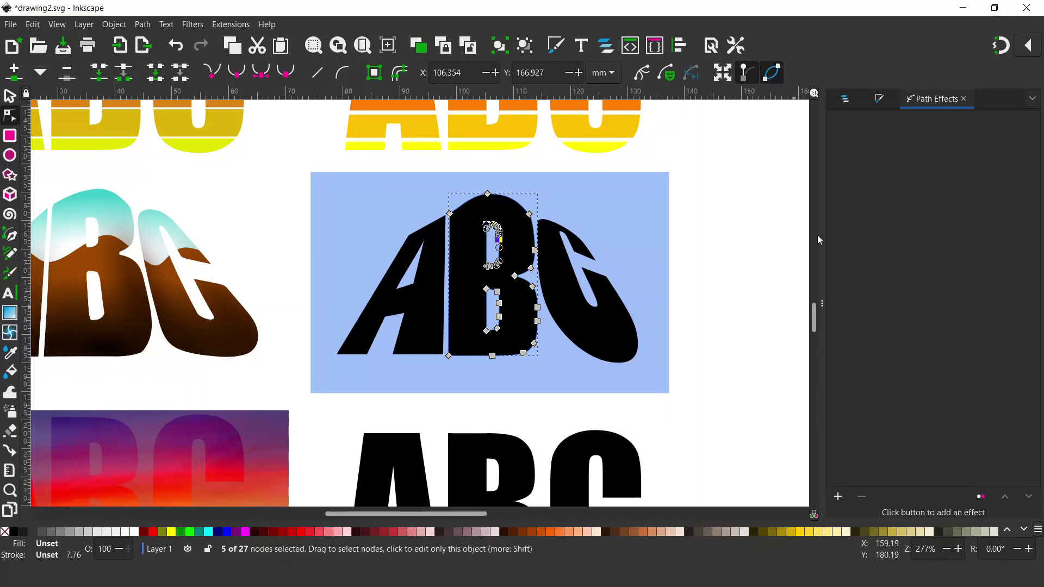
{"action": "left_click", "coordinate": [724, 267]}
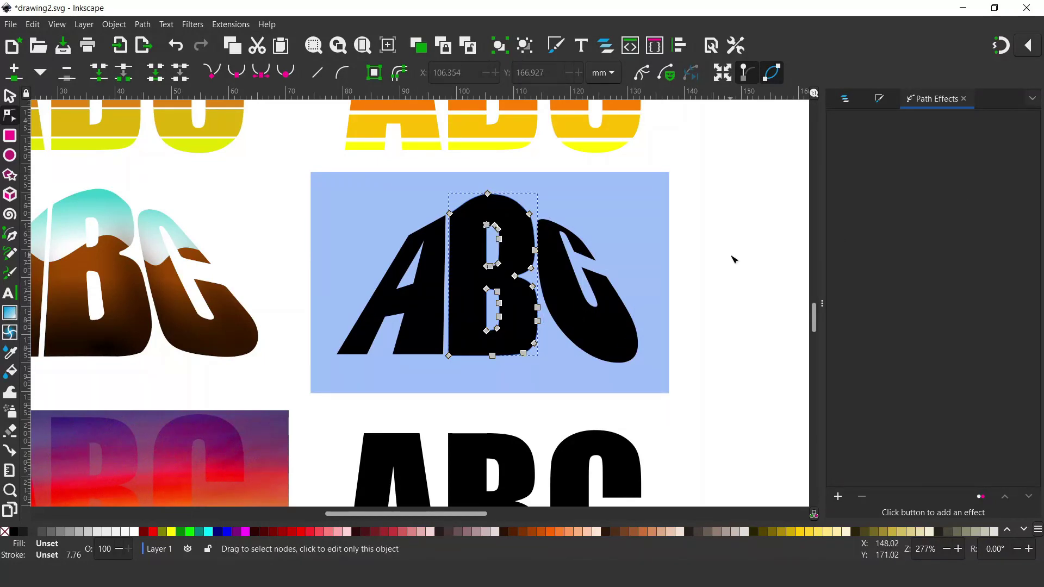
Step: Convert the perspective-distorted letter A to a plain path with Object to Path
{"action": "left_click", "coordinate": [423, 240]}
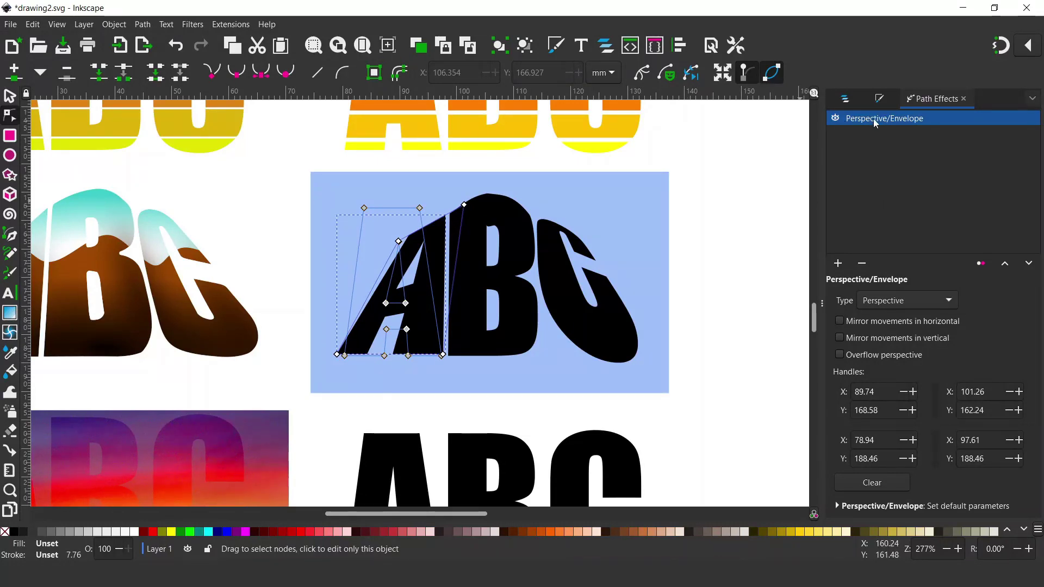
{"action": "left_click", "coordinate": [143, 24]}
{"action": "left_click", "coordinate": [144, 40]}
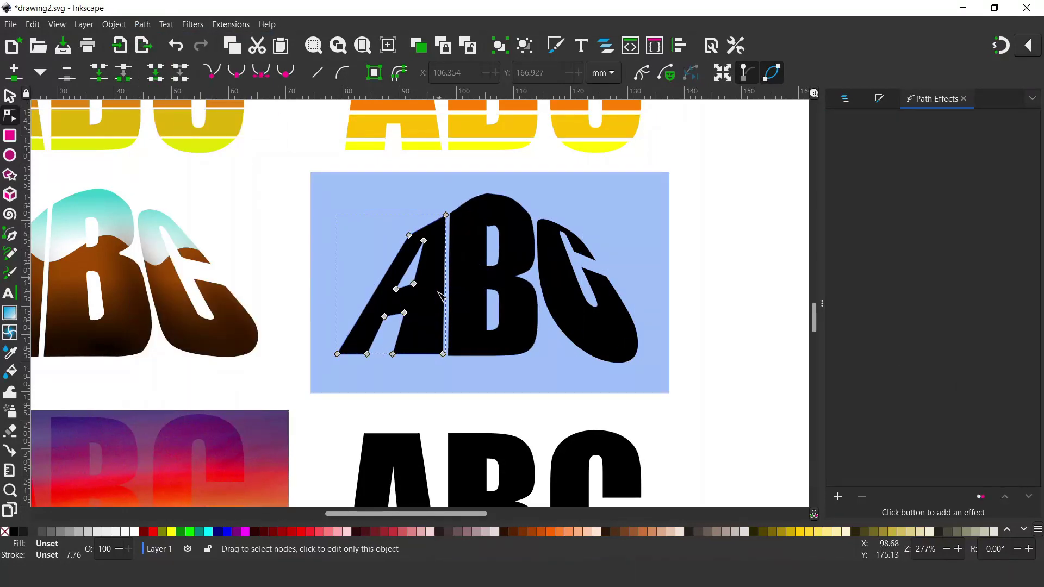
{"action": "key", "text": "shift+alt+d"}
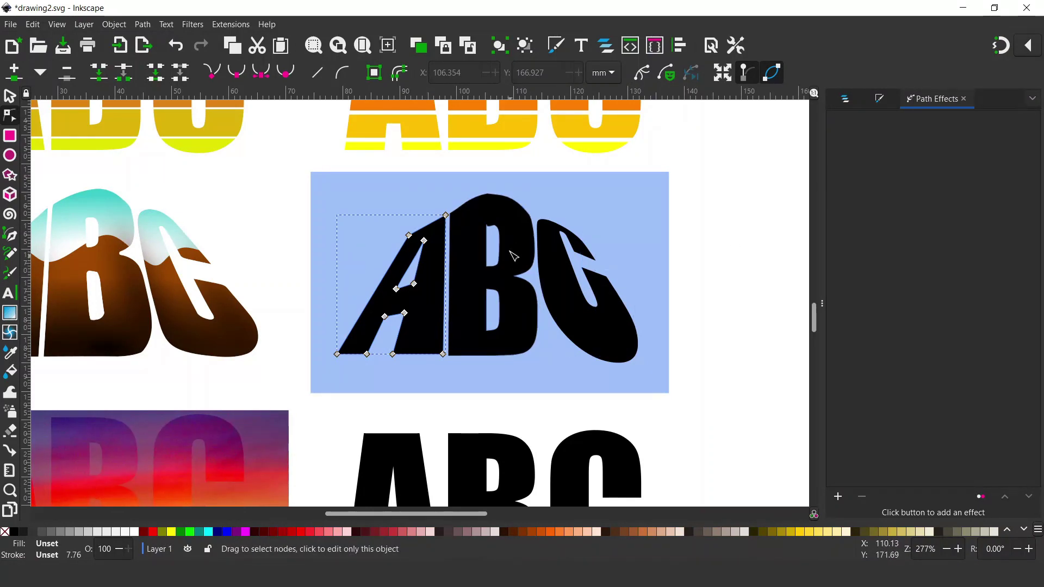
Step: Make the A's upper-left outer node smooth and adjust its handles to round that corner
{"action": "left_click", "coordinate": [409, 236]}
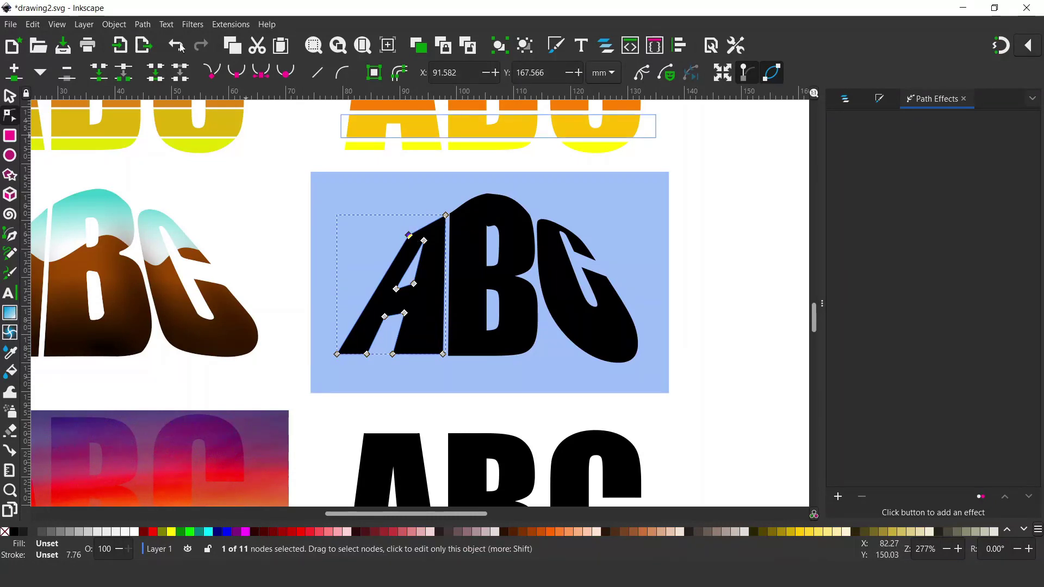
{"action": "left_click", "coordinate": [238, 73]}
{"action": "left_click_drag", "start_coordinate": [375, 267], "coordinate": [384, 280]}
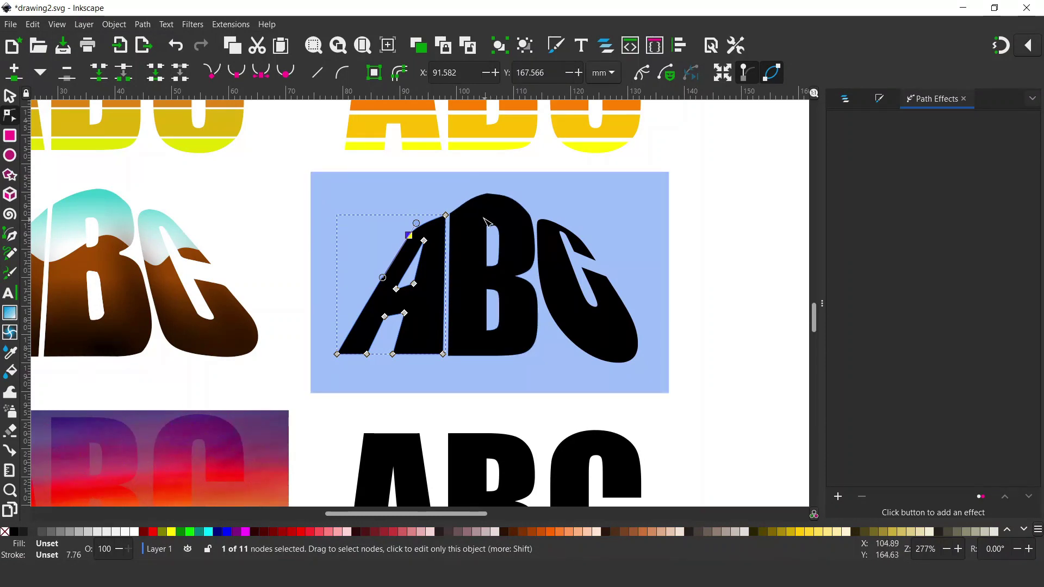
Step: Remove the duplicate node at the upper-left corner of the B's upper opening
{"action": "left_click", "coordinate": [501, 225]}
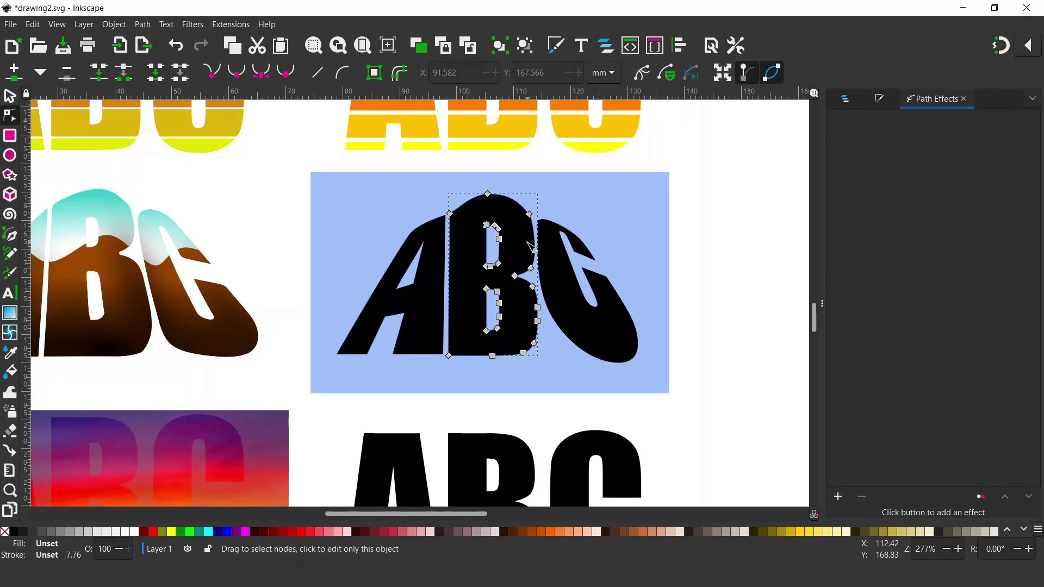
{"action": "scroll", "coordinate": [529, 244], "scroll_direction": "up", "scroll_amount": 2}
{"action": "scroll", "coordinate": [337, 201], "scroll_direction": "left", "scroll_amount": 8}
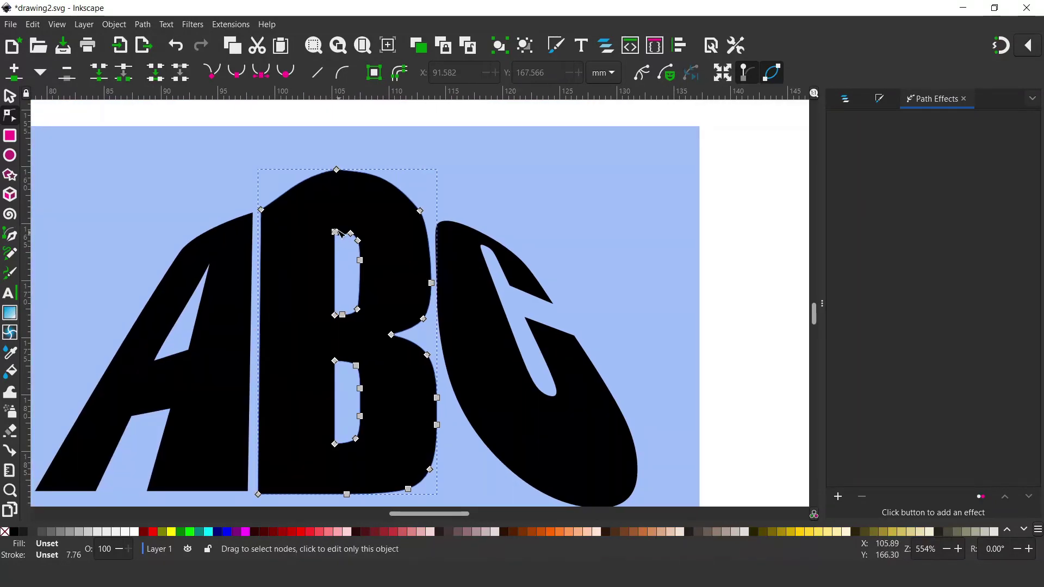
{"action": "left_click", "coordinate": [334, 232]}
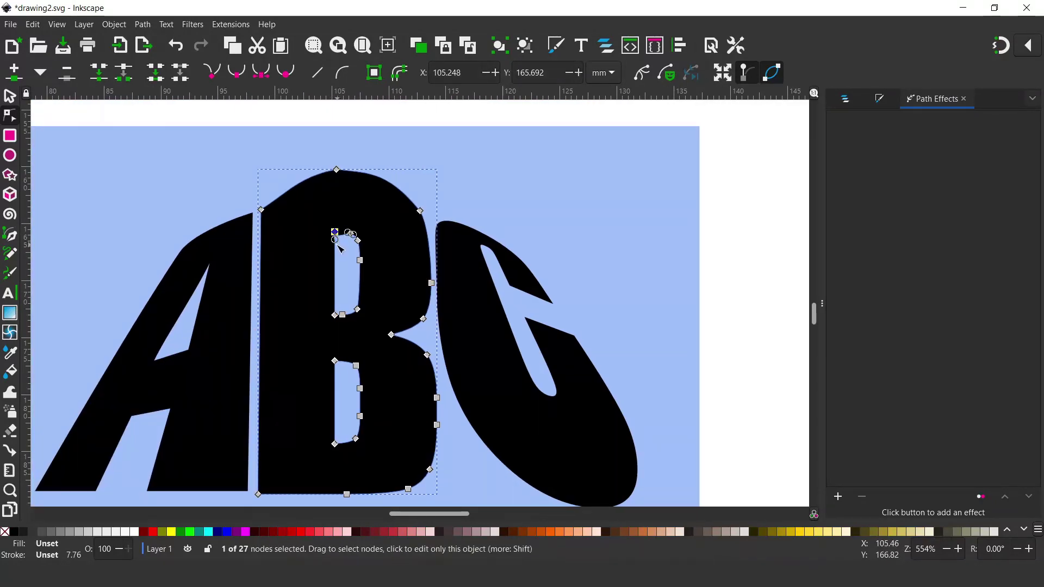
{"action": "left_click", "coordinate": [341, 247]}
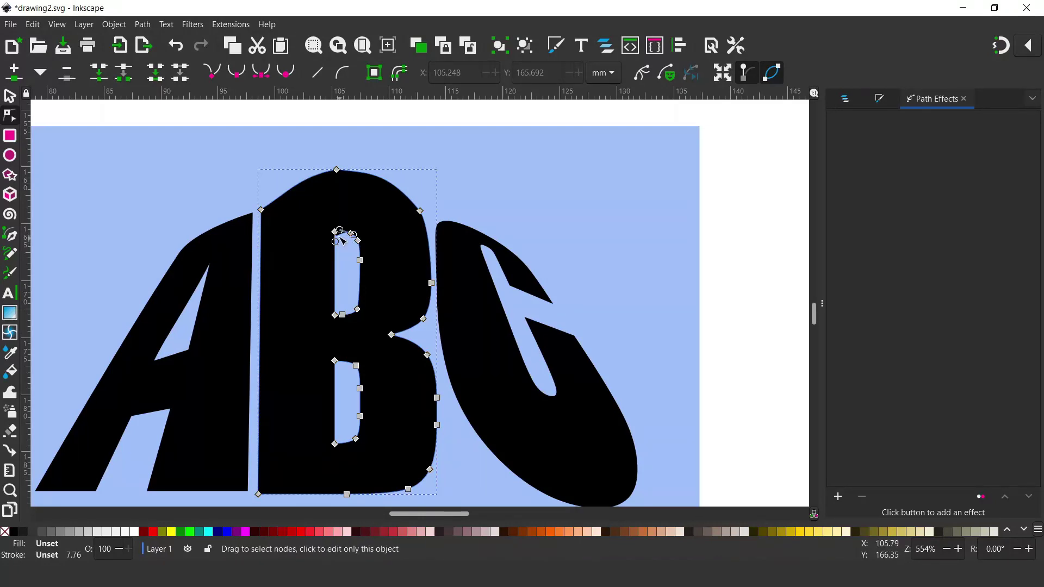
{"action": "left_click", "coordinate": [335, 233]}
{"action": "key", "text": "Delete"}
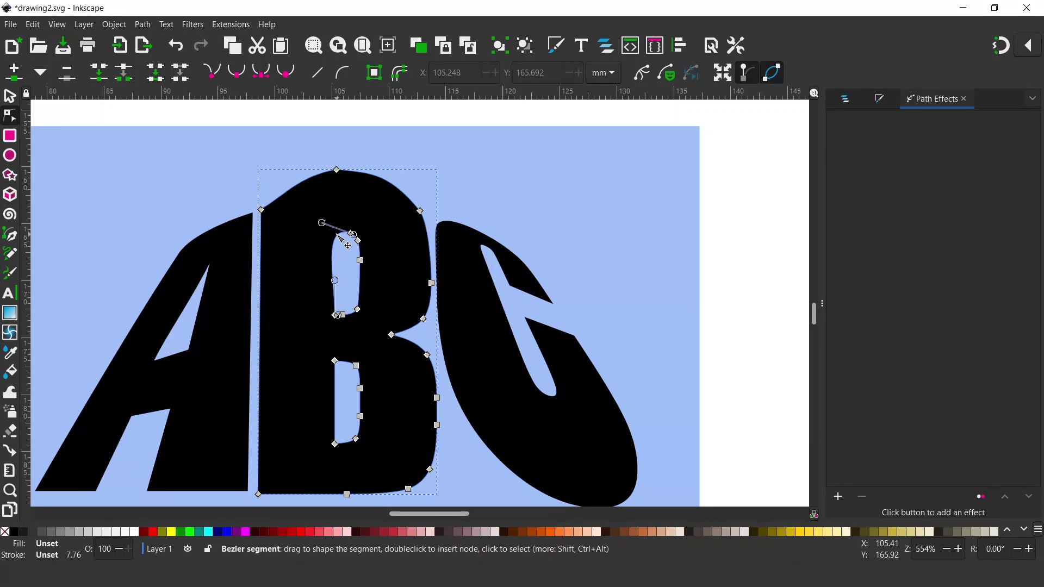
{"action": "key", "text": "ctrl+z"}
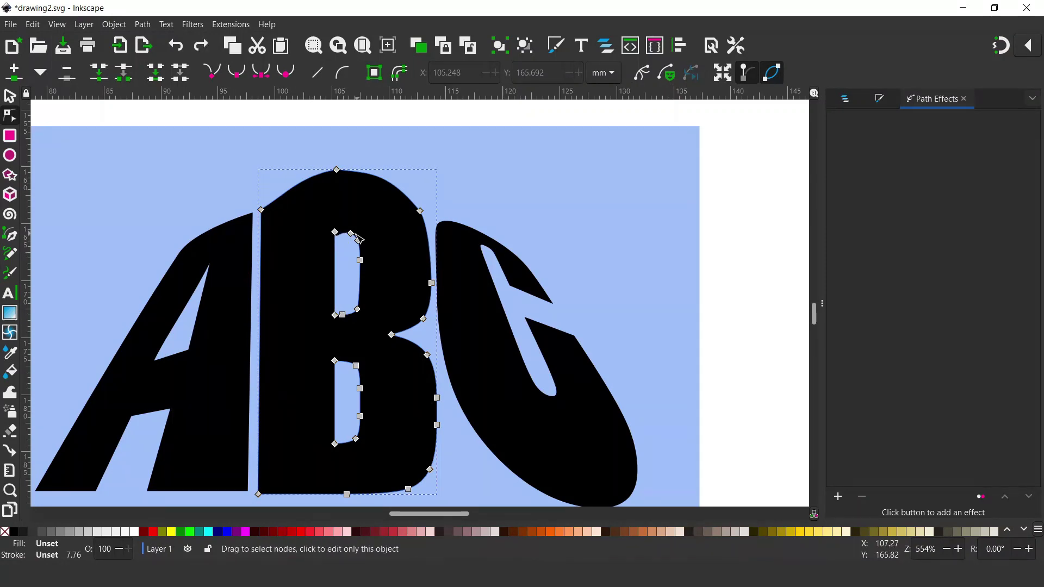
Step: Adjust the curve handle along the top edge of the B's upper opening to even out its shape
{"action": "left_click", "coordinate": [352, 235]}
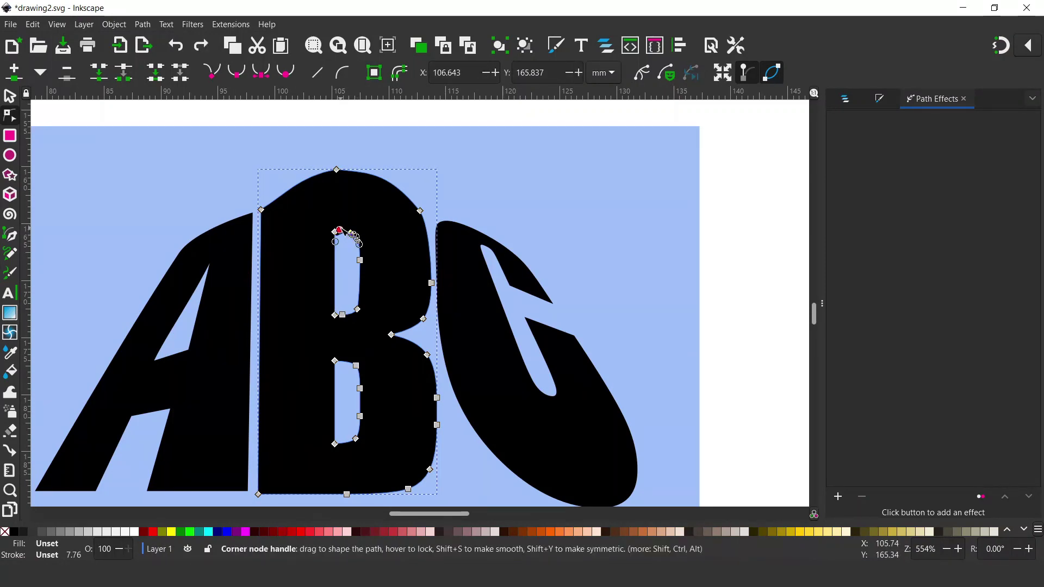
{"action": "mouse_move", "coordinate": [340, 230]}
{"action": "left_mouse_down"}
{"action": "mouse_move", "coordinate": [352, 233]}
{"action": "mouse_move", "coordinate": [340, 231]}
{"action": "left_mouse_up"}
{"action": "key", "text": "Escape"}
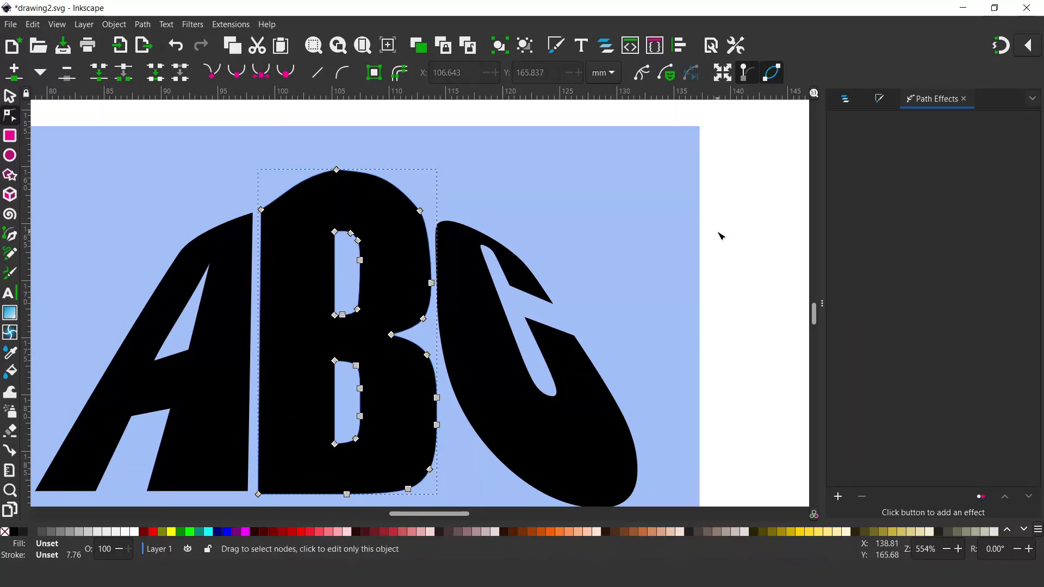
Step: Make the B's top node smooth and level its handles so the peak is evenly rounded
{"action": "left_click_drag", "start_coordinate": [318, 160], "coordinate": [339, 174]}
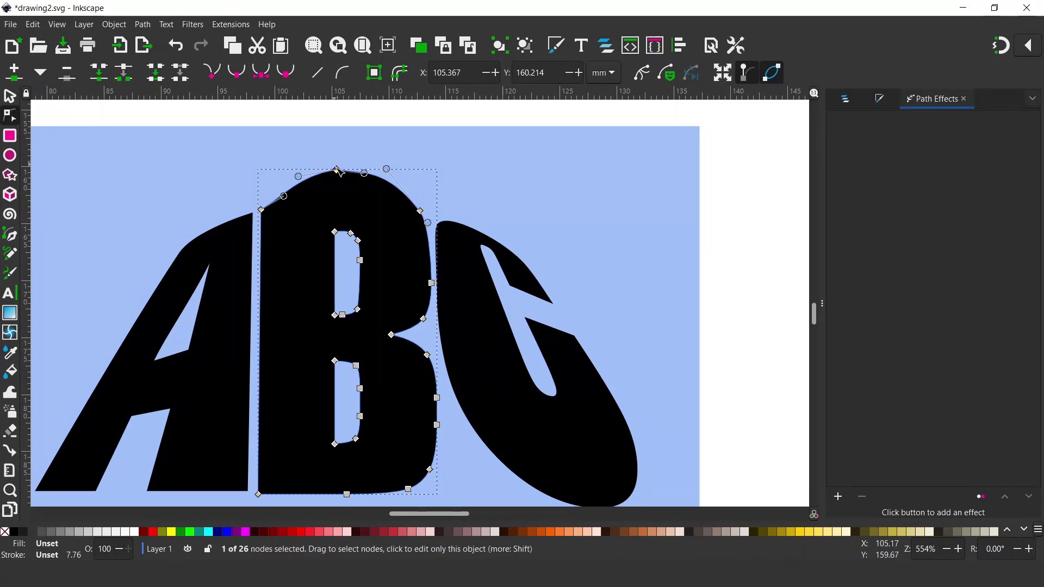
{"action": "left_click", "coordinate": [237, 73]}
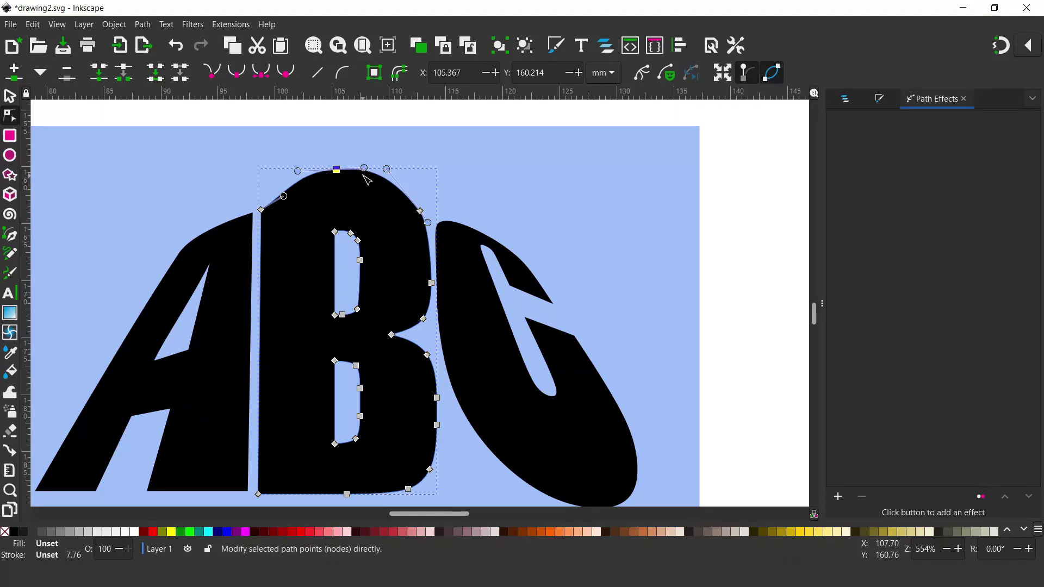
{"action": "left_click", "coordinate": [748, 156]}
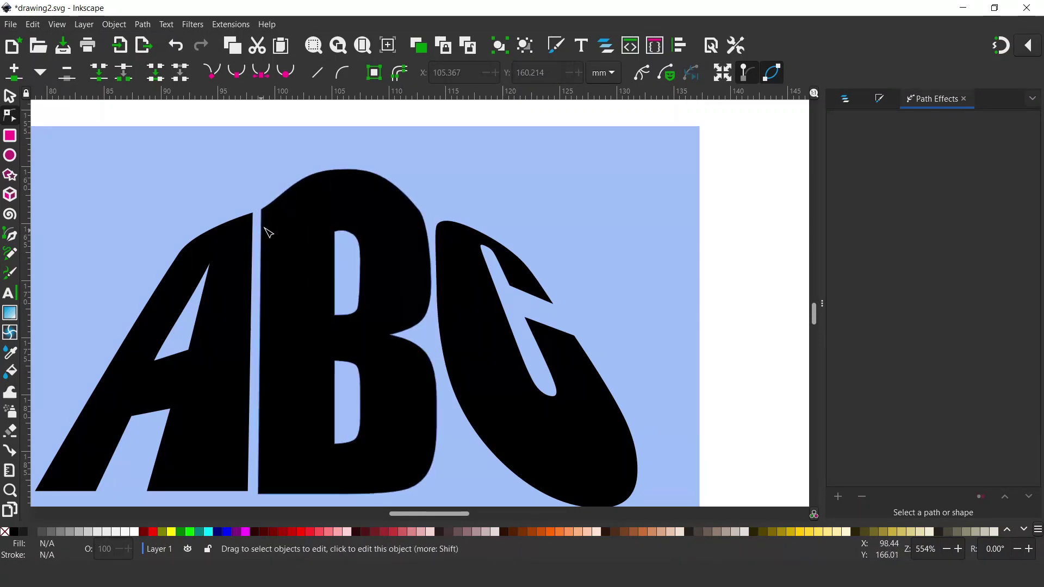
Step: Make the B's right shoulder node smooth and bulge the curve from its upper-left corner slightly upward
{"action": "left_click", "coordinate": [416, 220]}
{"action": "left_click", "coordinate": [421, 210]}
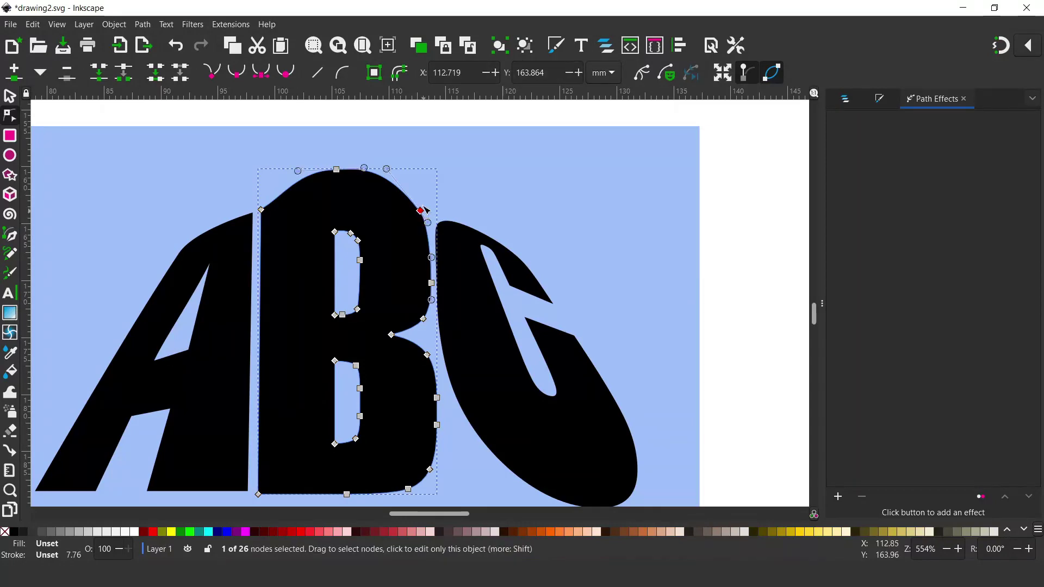
{"action": "left_click", "coordinate": [251, 75]}
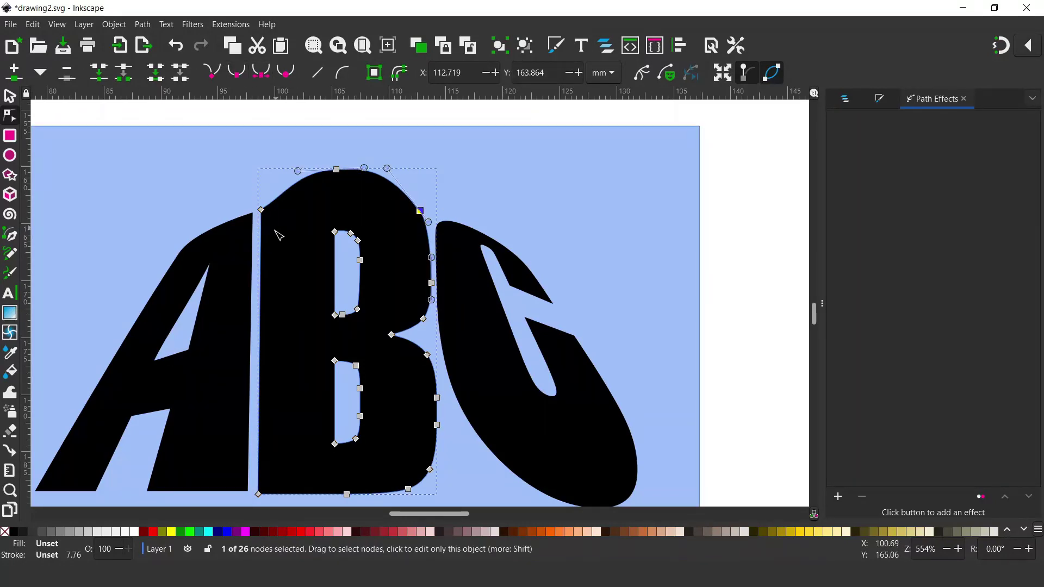
{"action": "left_click", "coordinate": [261, 209]}
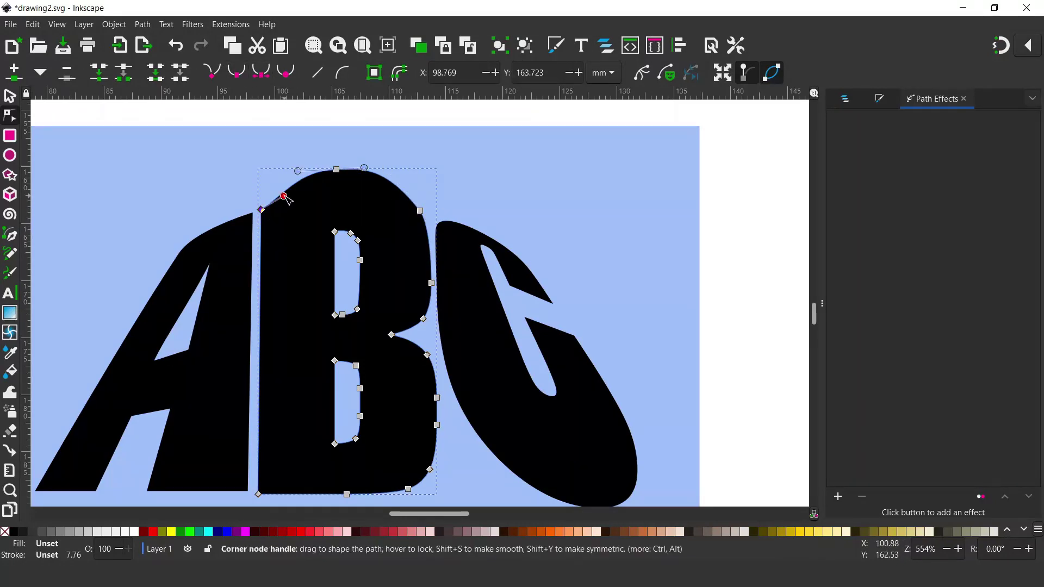
{"action": "left_click_drag", "start_coordinate": [284, 197], "coordinate": [280, 191]}
{"action": "left_click", "coordinate": [596, 171]}
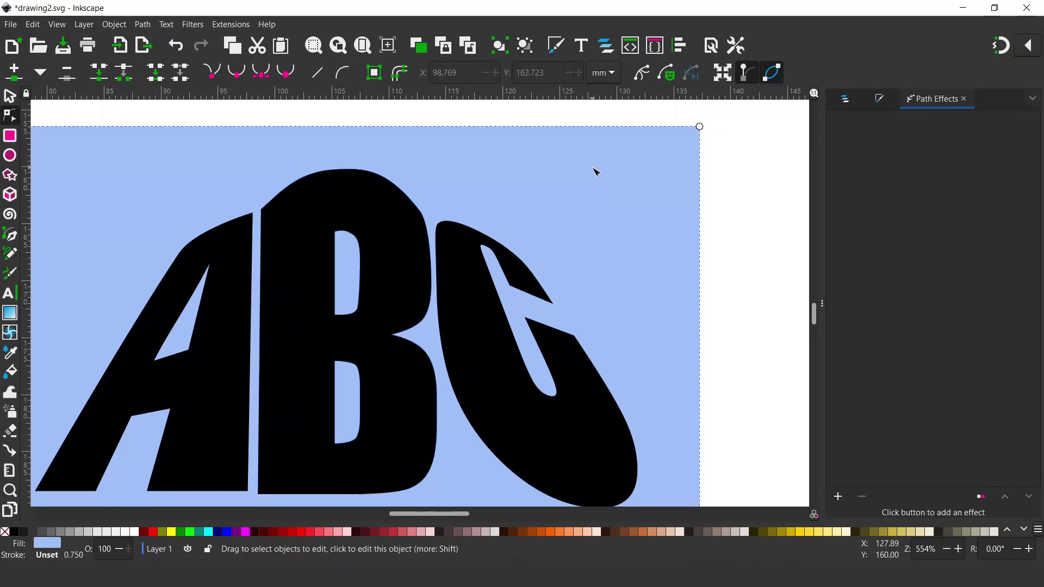
Step: Lower the A's upper-left outer node slightly and move the apex of its inner opening to about (93.9, 169.7) mm
{"action": "left_click", "coordinate": [209, 272]}
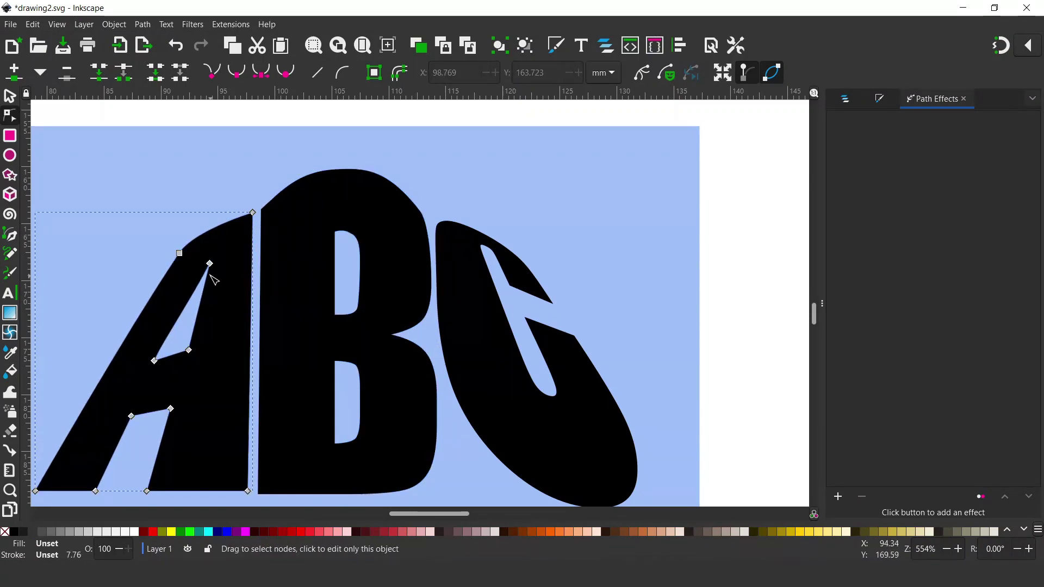
{"action": "left_click_drag", "start_coordinate": [161, 242], "coordinate": [205, 279]}
{"action": "left_click_drag", "start_coordinate": [186, 317], "coordinate": [182, 314]}
{"action": "left_click", "coordinate": [621, 224]}
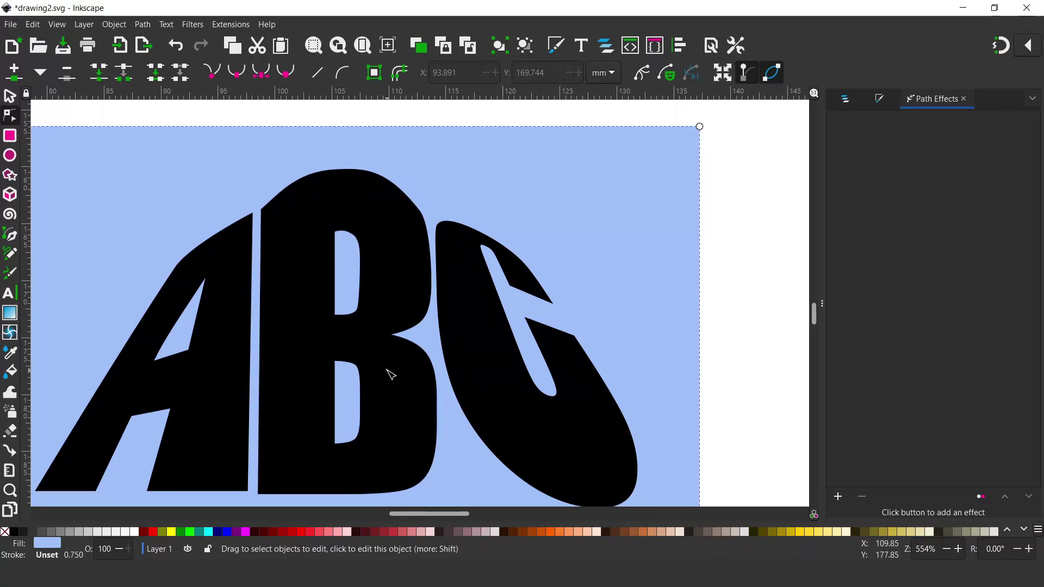
Step: Convert the perspective-distorted C into an editable path
{"action": "scroll", "coordinate": [391, 375], "scroll_direction": "down", "scroll_amount": 1}
{"action": "left_click_drag", "start_coordinate": [648, 351], "coordinate": [799, 292]}
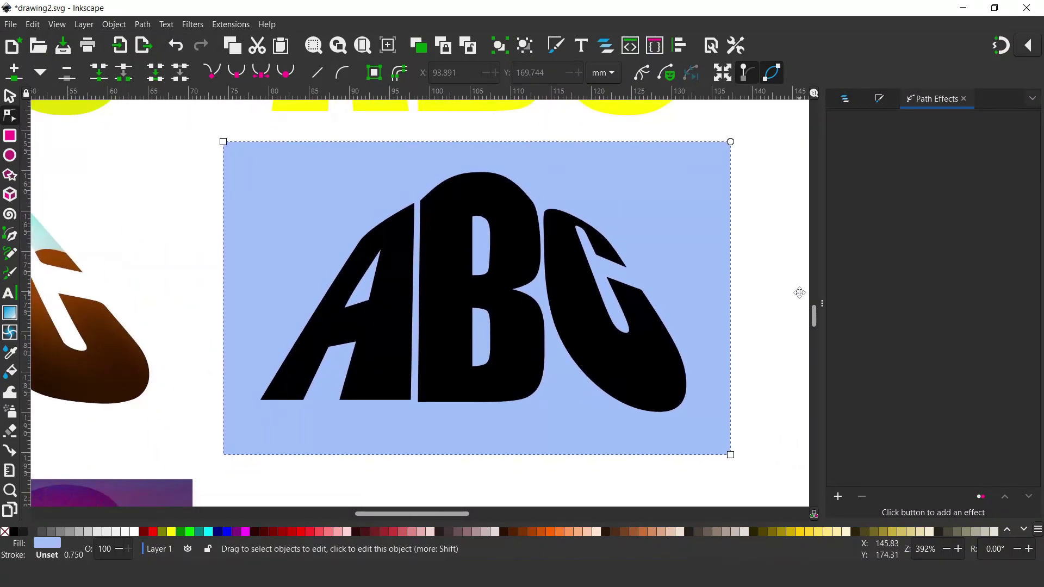
{"action": "left_click", "coordinate": [595, 359]}
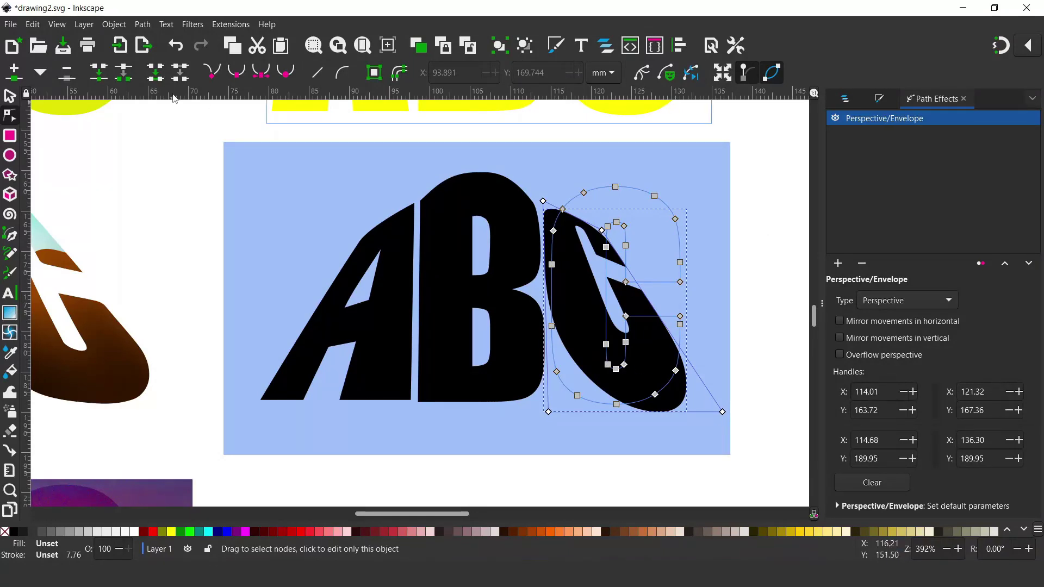
{"action": "left_click", "coordinate": [142, 24]}
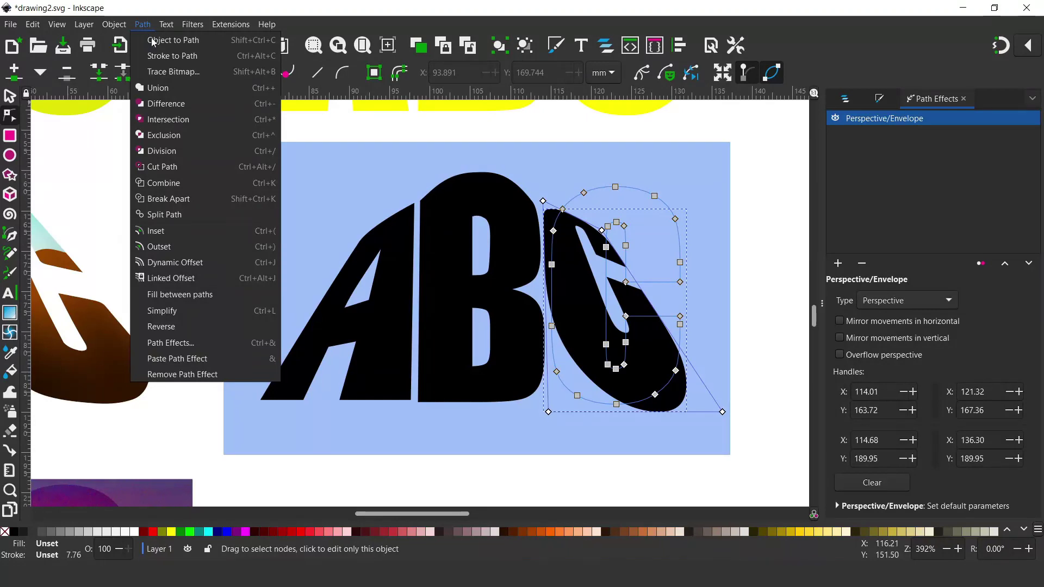
{"action": "left_click", "coordinate": [152, 41]}
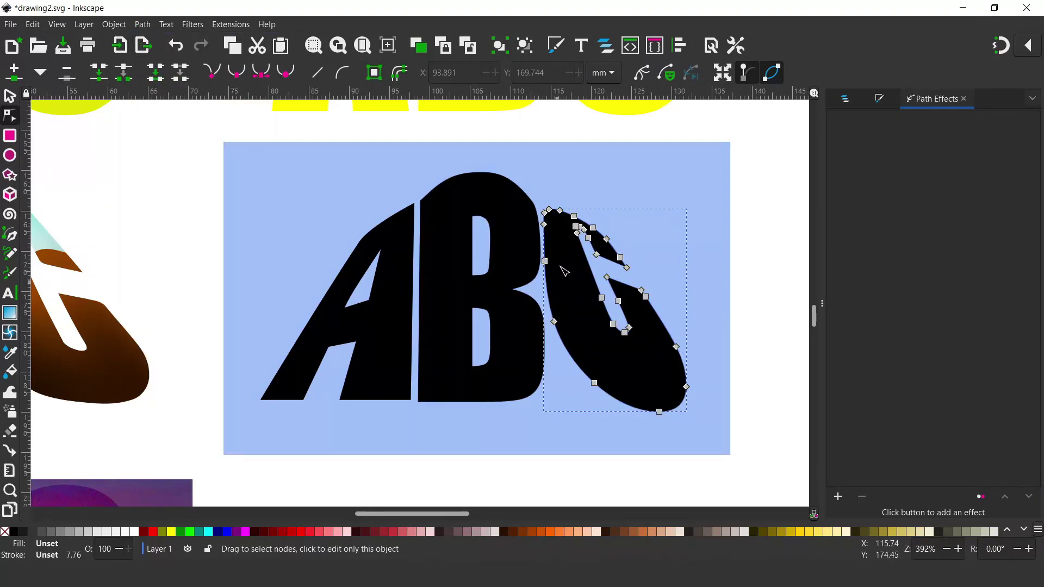
Step: Move the two outer nodes on the C's lower-left curve down by about 4.9 mm
{"action": "key", "text": "shift+alt+d"}
{"action": "key", "text": "shift+alt+d"}
{"action": "left_click", "coordinate": [594, 383]}
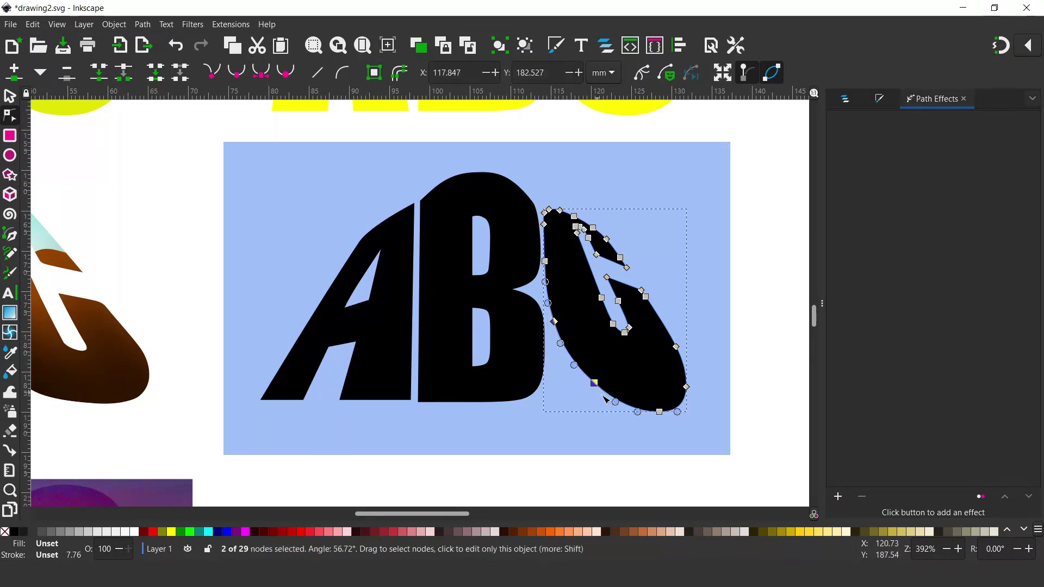
{"action": "left_click_drag", "start_coordinate": [594, 383], "coordinate": [598, 426]}
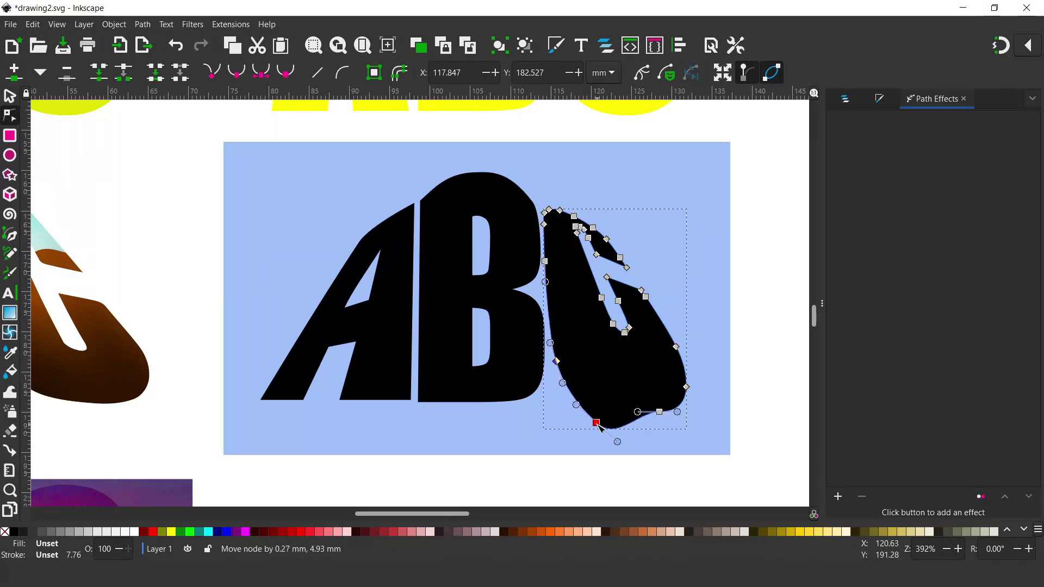
Step: Delete the C's bottom-left outer node and adjust the neighbouring curve handle to round the base
{"action": "left_click", "coordinate": [585, 468]}
{"action": "left_click", "coordinate": [615, 431]}
{"action": "left_click", "coordinate": [596, 422]}
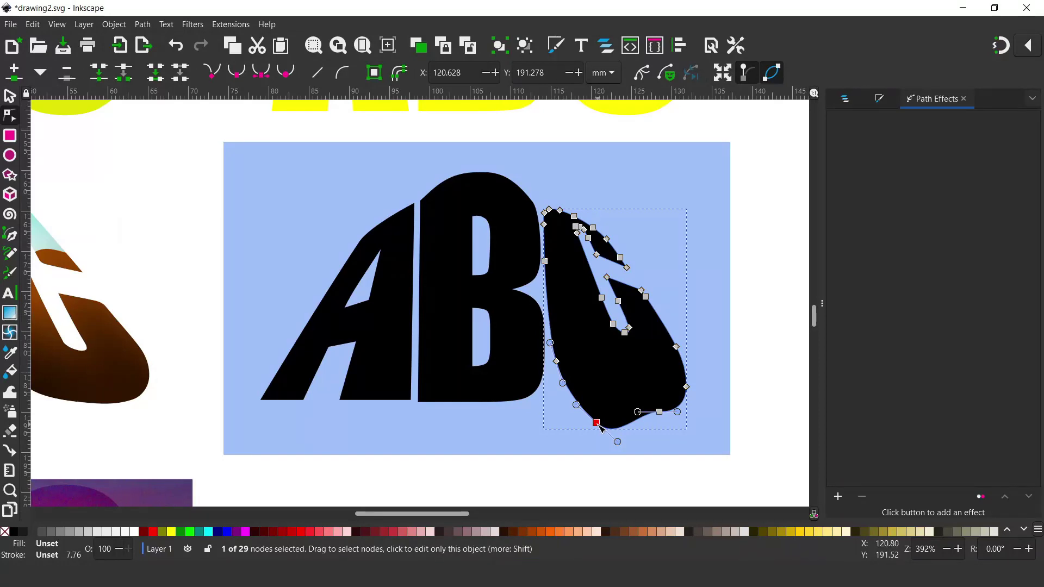
{"action": "key", "text": "Delete"}
{"action": "left_click_drag", "start_coordinate": [603, 432], "coordinate": [568, 400]}
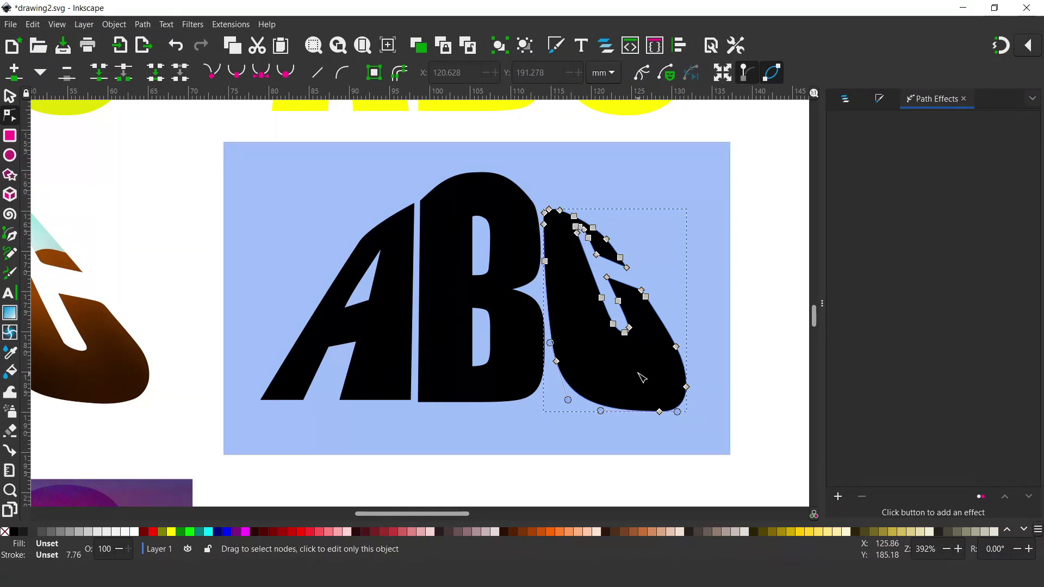
Step: Lower the nodes at the upper end of the C's inner opening, centring them at about (119.1, 168.3) mm
{"action": "scroll", "coordinate": [572, 263], "scroll_direction": "up", "scroll_amount": 3}
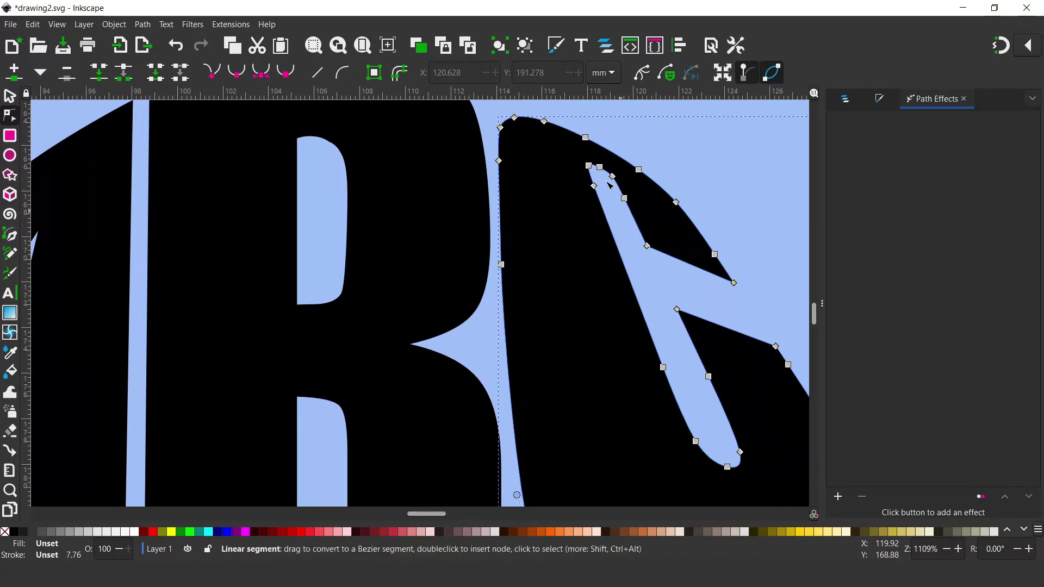
{"action": "left_click_drag", "start_coordinate": [567, 155], "coordinate": [632, 209]}
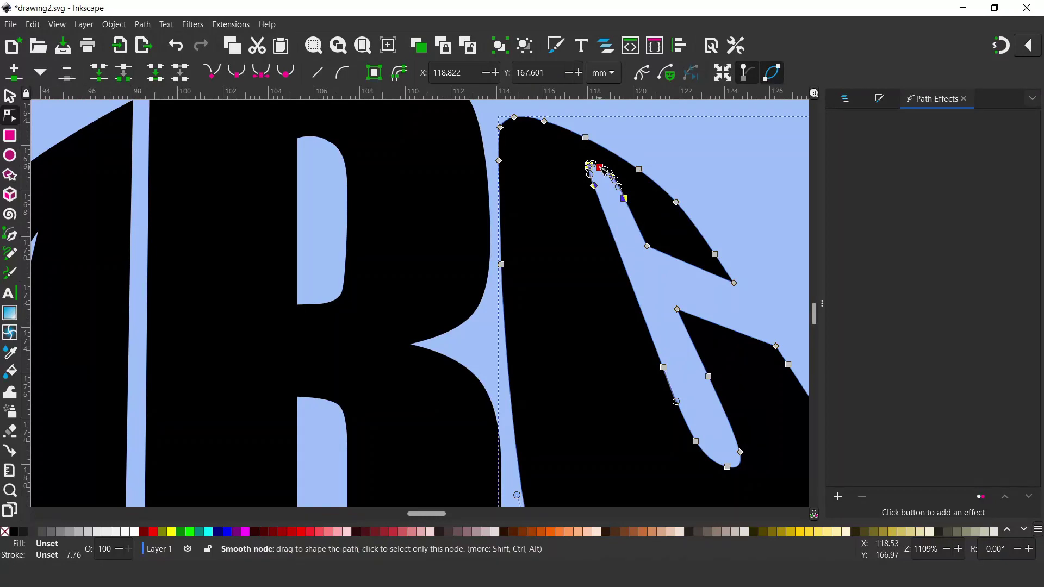
{"action": "left_click_drag", "start_coordinate": [600, 168], "coordinate": [606, 185]}
{"action": "left_click", "coordinate": [699, 156]}
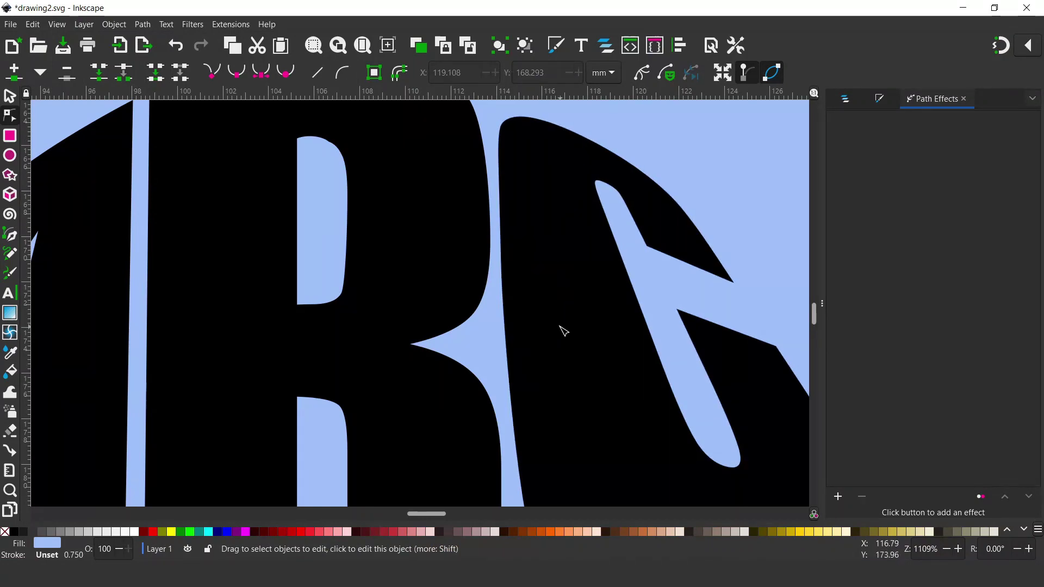
Step: Shift the C's two bottom-right outer nodes to about (130.1, 187.4) mm and lengthen the curve handle along its base
{"action": "scroll", "coordinate": [560, 331], "scroll_direction": "down", "scroll_amount": 2}
{"action": "scroll", "coordinate": [573, 384], "scroll_direction": "down", "scroll_amount": 3}
{"action": "left_click", "coordinate": [689, 385]}
{"action": "left_click", "coordinate": [709, 376]}
{"action": "left_click_drag", "start_coordinate": [709, 376], "coordinate": [710, 361]}
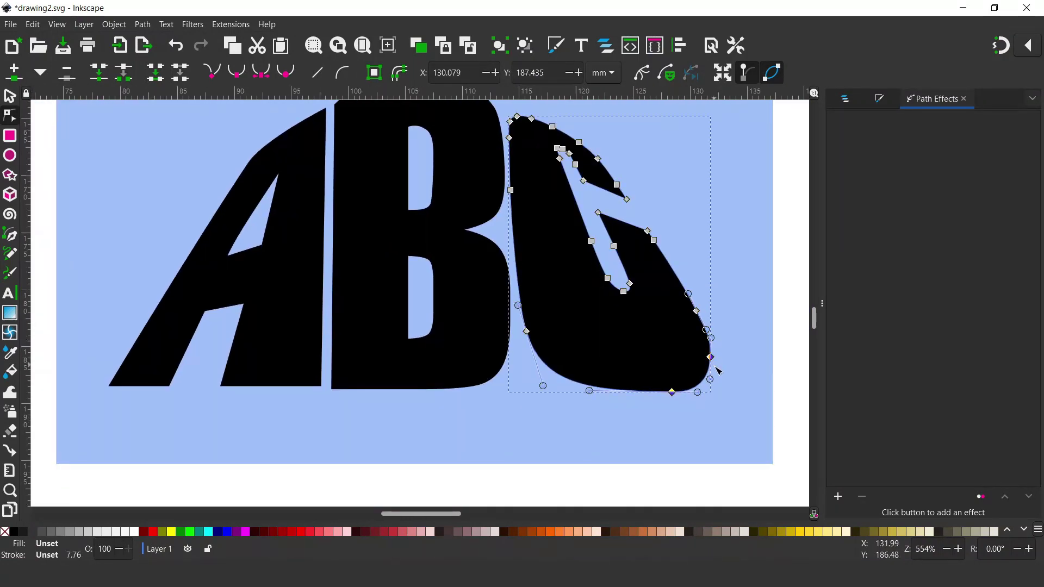
{"action": "left_click_drag", "start_coordinate": [590, 391], "coordinate": [574, 394]}
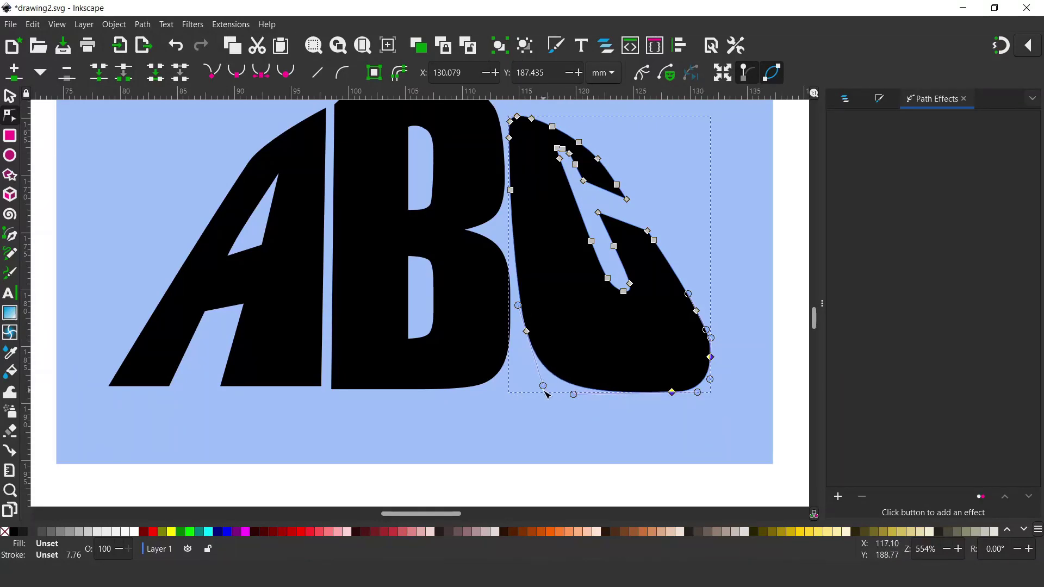
{"action": "left_click", "coordinate": [704, 240]}
Step: Set the Tweak tool to push parts of paths with a force of 10
{"action": "scroll", "coordinate": [422, 415], "scroll_direction": "up", "scroll_amount": 4}
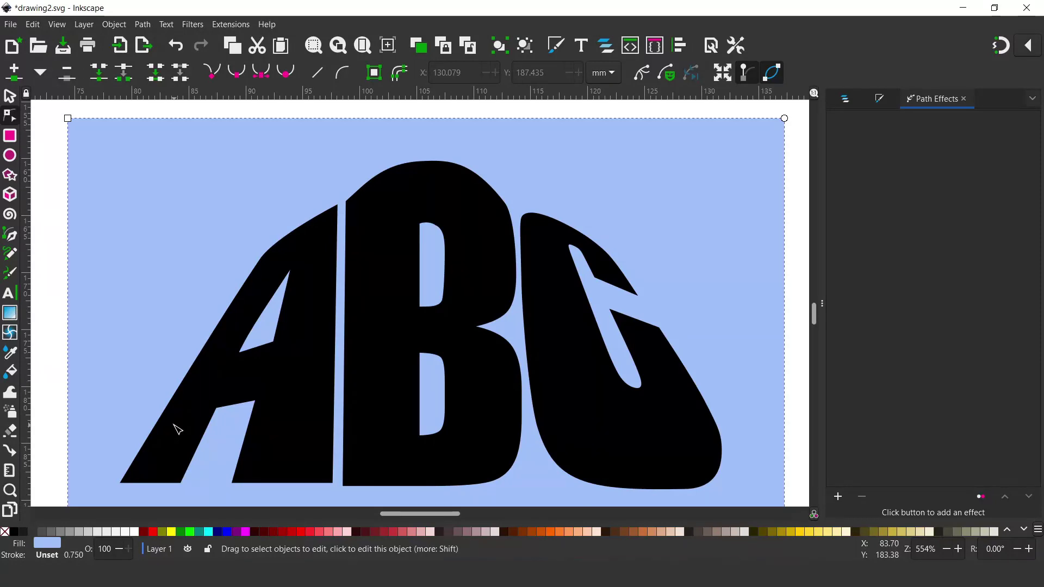
{"action": "left_click", "coordinate": [12, 398]}
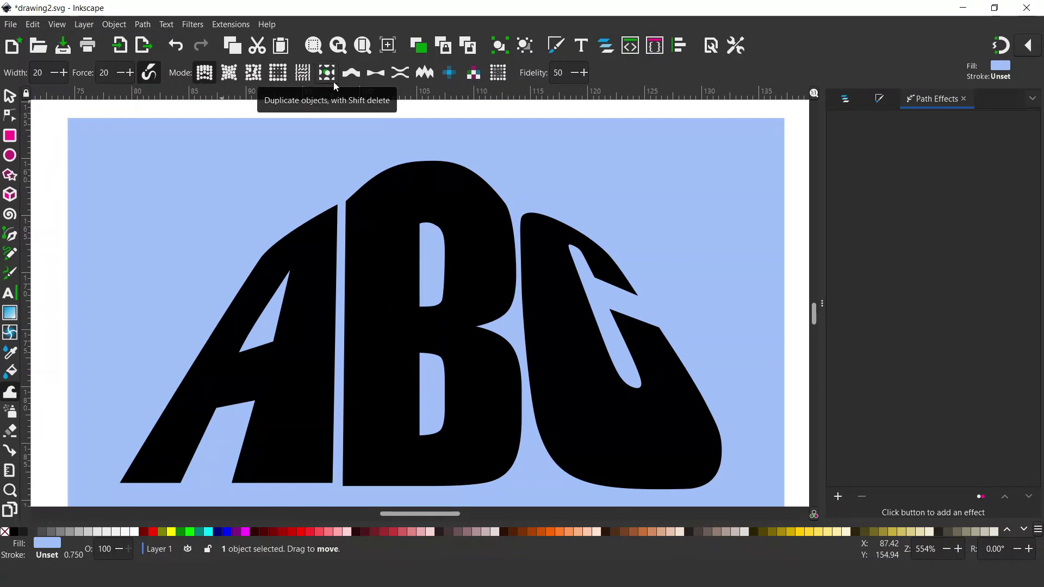
{"action": "left_click", "coordinate": [353, 76]}
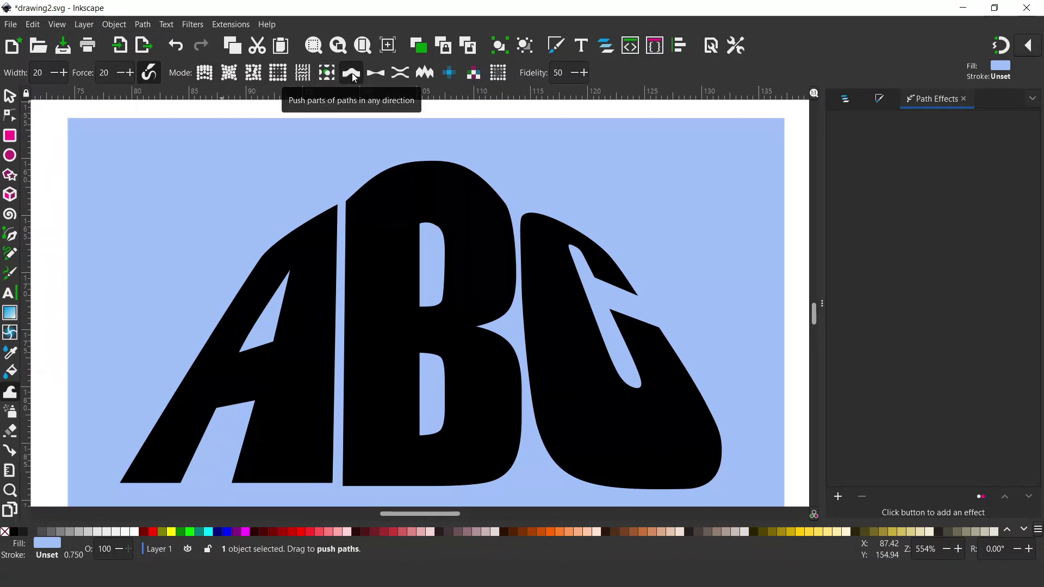
{"action": "left_click", "coordinate": [120, 74]}
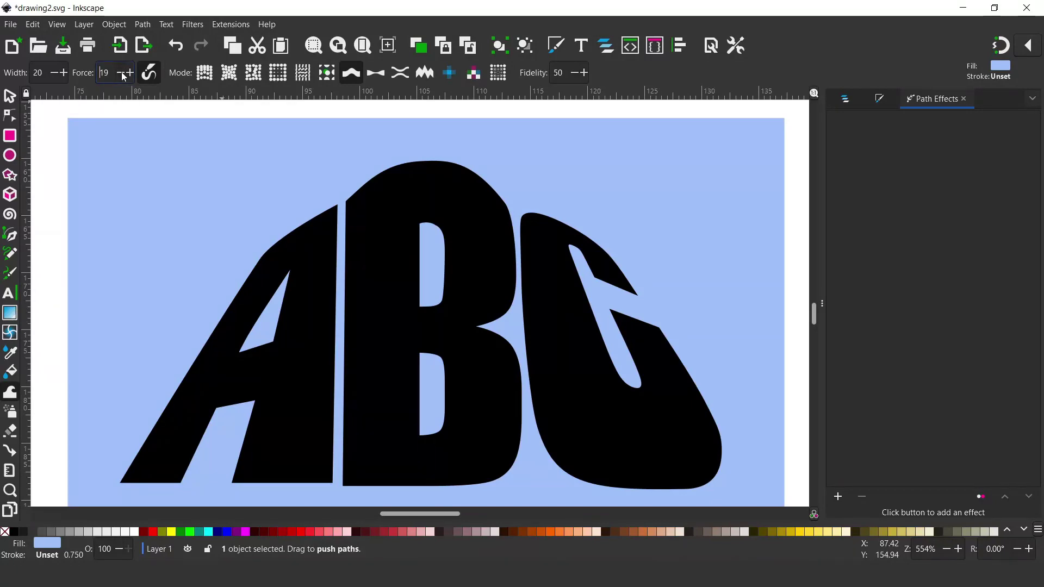
{"action": "left_click", "coordinate": [120, 73]}
Step: Select the A, B and C paths together for tweaking and set the Tweak tool's width to 15
{"action": "key", "text": "s"}
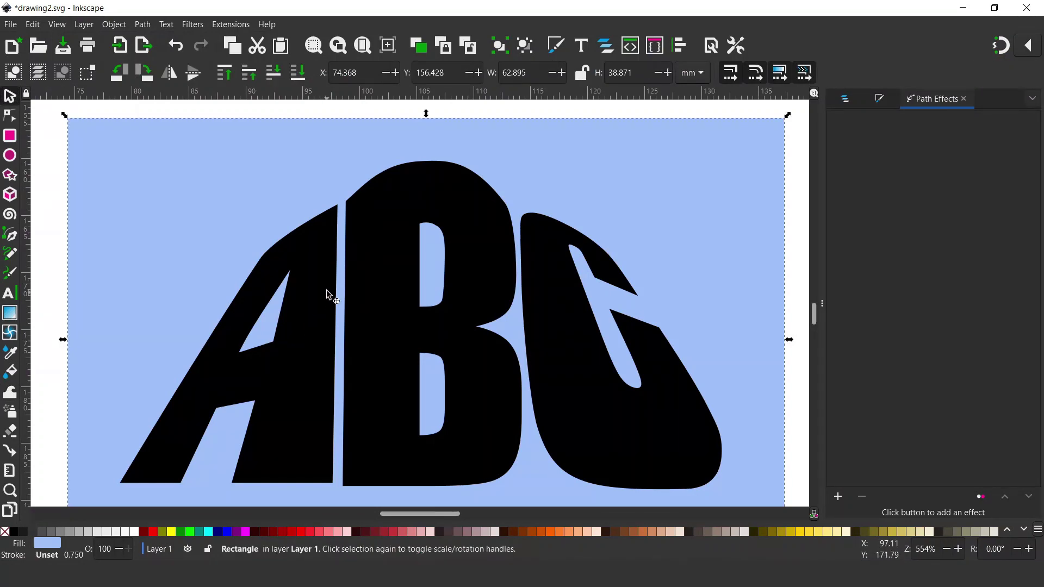
{"action": "key", "text": "shift"}
{"action": "left_click", "coordinate": [315, 287]}
{"action": "left_click", "coordinate": [410, 237], "text": "shift"}
{"action": "left_click", "coordinate": [559, 351], "text": "shift"}
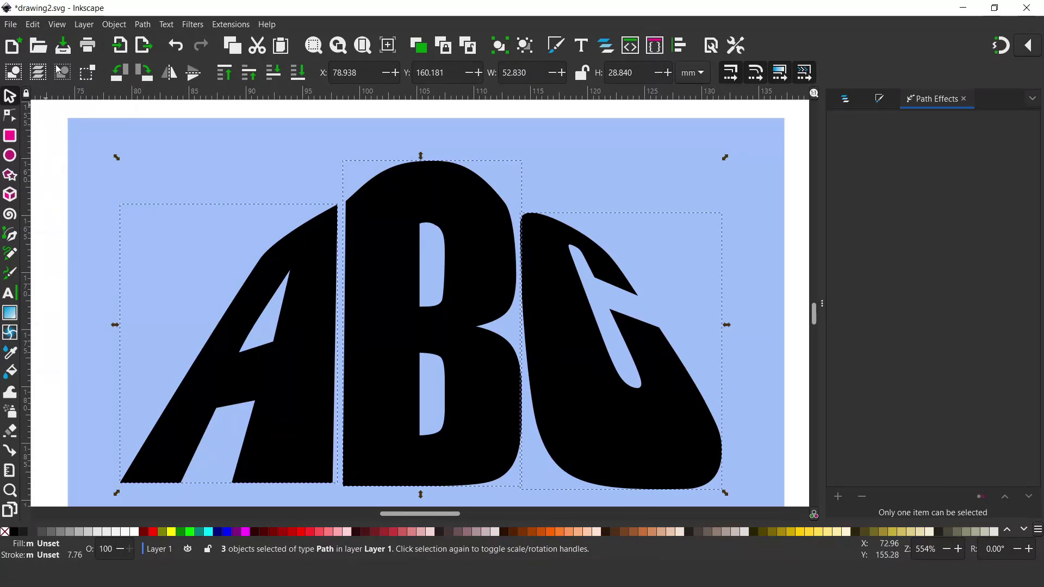
{"action": "left_click", "coordinate": [9, 393]}
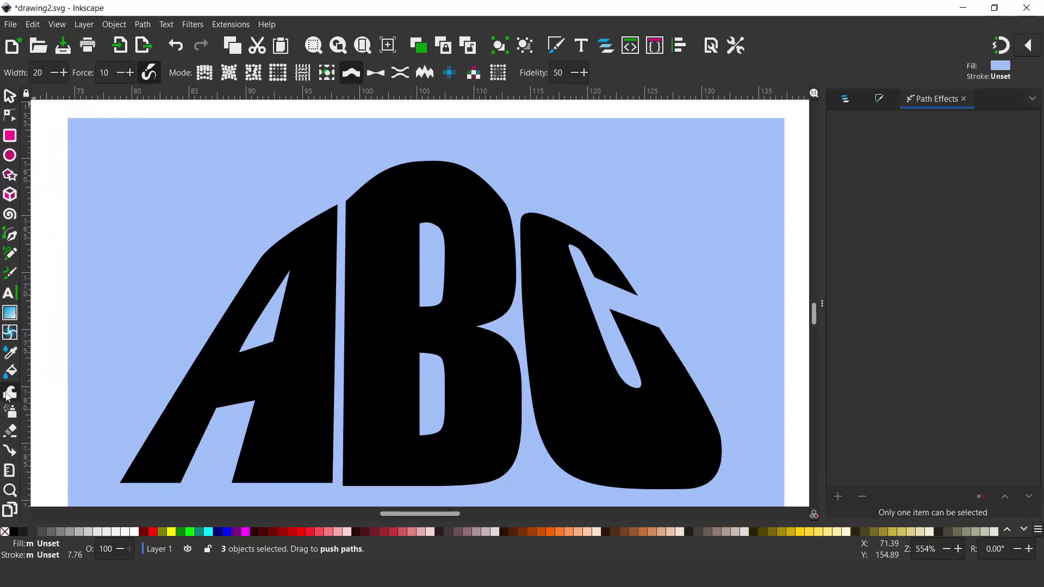
{"action": "left_click", "coordinate": [54, 73]}
{"action": "left_click", "coordinate": [54, 73]}
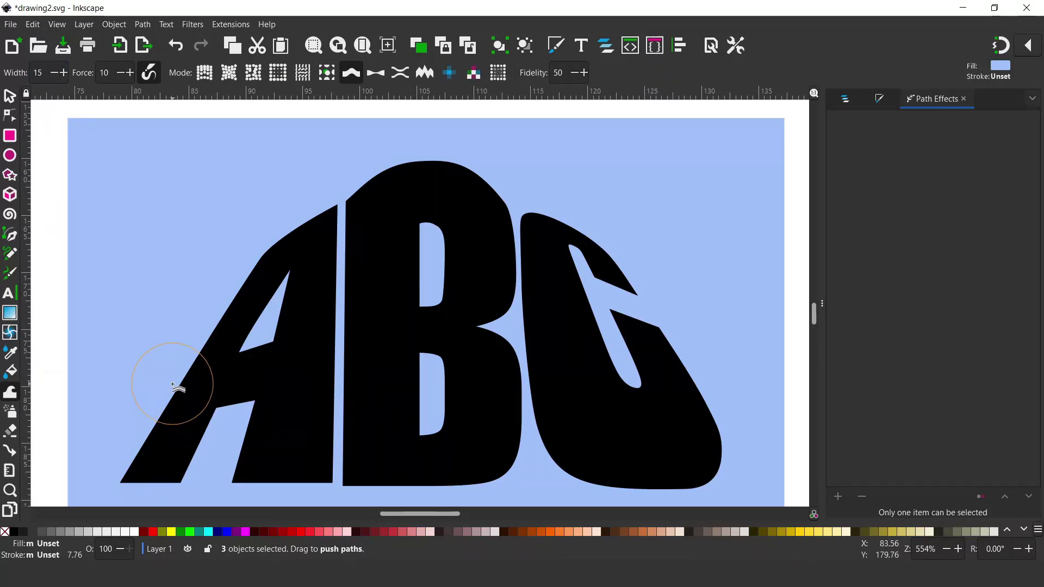
Step: Push the letters' outer edges into uneven mountain slopes, and bulge the B's lower-right edge using a tweak width of 19
{"action": "mouse_move", "coordinate": [269, 226]}
{"action": "left_mouse_down"}
{"action": "mouse_move", "coordinate": [293, 206]}
{"action": "mouse_move", "coordinate": [233, 341]}
{"action": "mouse_move", "coordinate": [125, 473]}
{"action": "left_mouse_up"}
{"action": "mouse_move", "coordinate": [430, 163]}
{"action": "left_mouse_down"}
{"action": "mouse_move", "coordinate": [427, 187]}
{"action": "mouse_move", "coordinate": [559, 258]}
{"action": "mouse_move", "coordinate": [496, 197]}
{"action": "mouse_move", "coordinate": [573, 197]}
{"action": "mouse_move", "coordinate": [710, 427]}
{"action": "mouse_move", "coordinate": [690, 396]}
{"action": "mouse_move", "coordinate": [710, 458]}
{"action": "mouse_move", "coordinate": [584, 457]}
{"action": "left_mouse_up"}
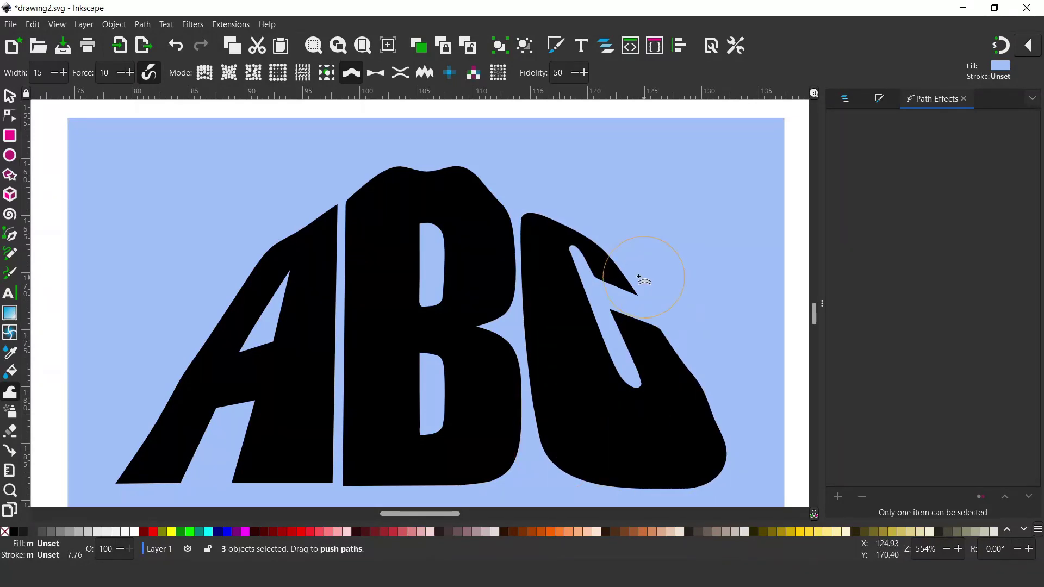
{"action": "mouse_move", "coordinate": [130, 474]}
{"action": "left_mouse_down"}
{"action": "mouse_move", "coordinate": [116, 477]}
{"action": "mouse_move", "coordinate": [126, 479]}
{"action": "left_mouse_up"}
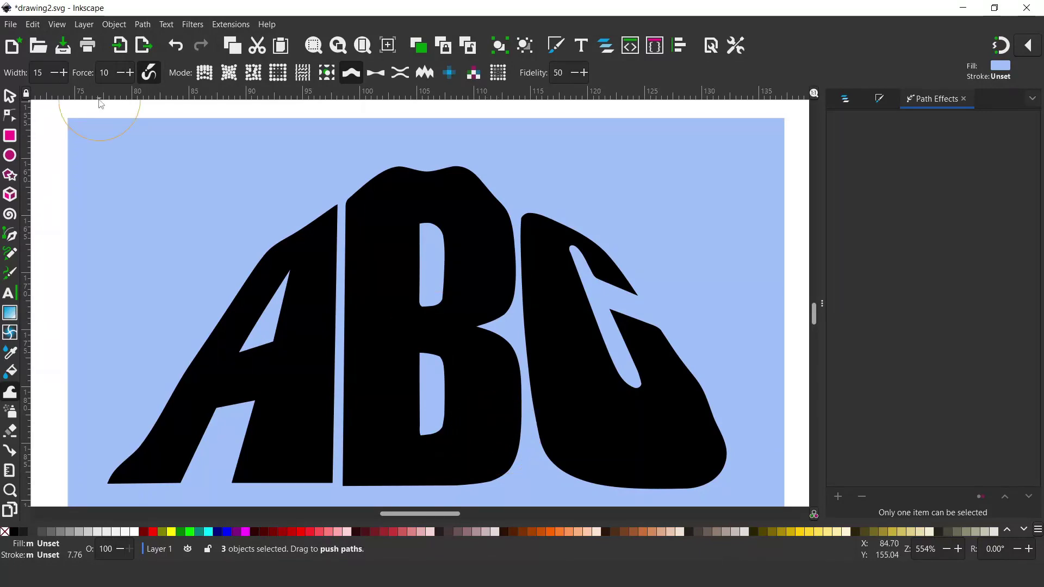
{"action": "left_click", "coordinate": [65, 72]}
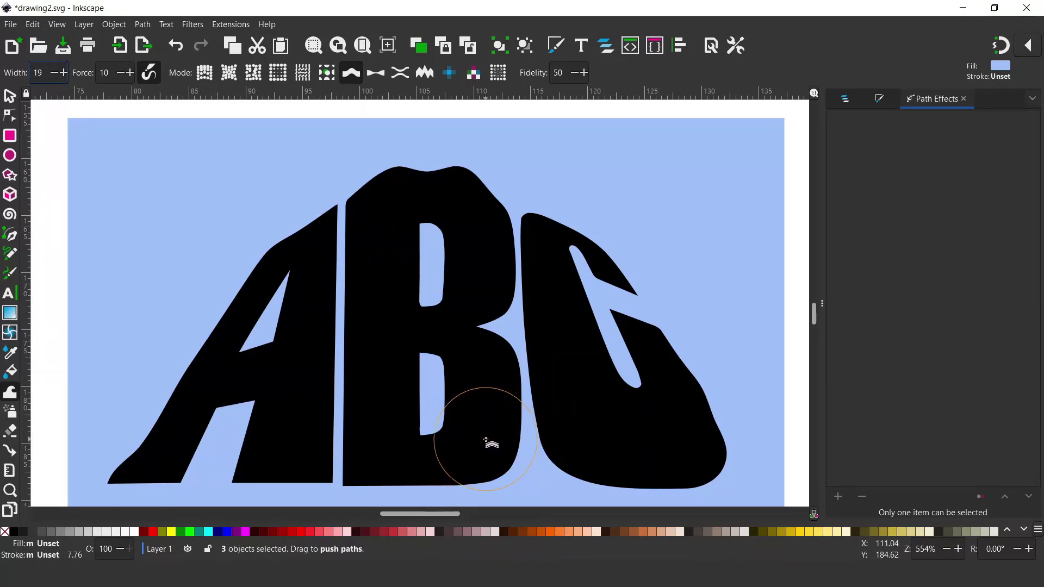
{"action": "left_click_drag", "start_coordinate": [493, 443], "coordinate": [500, 441]}
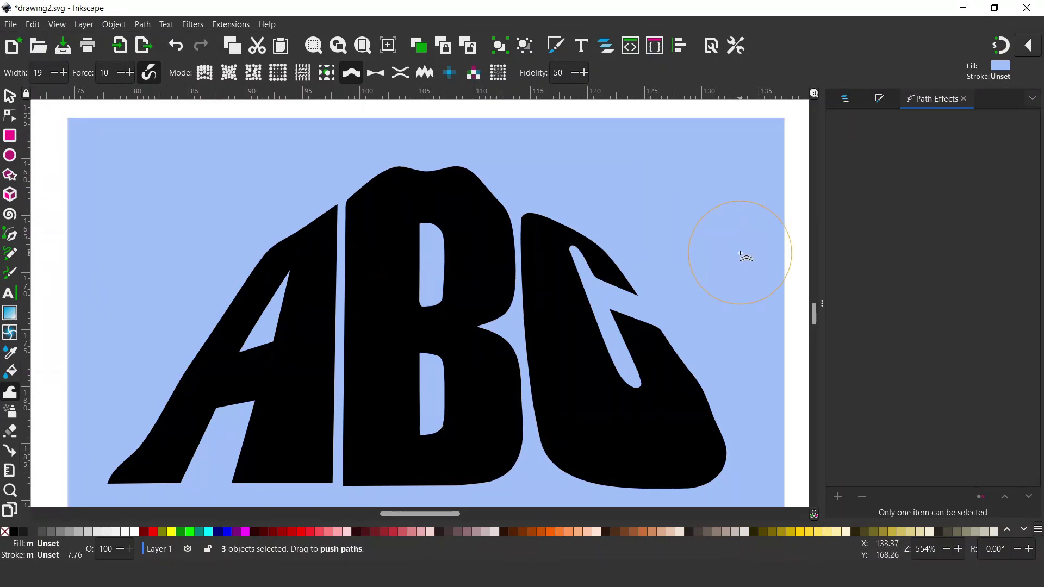
Step: Refine the nodes at the A's lower-left foot, extending its tip outward and deleting a surplus node on the slope
{"action": "left_click", "coordinate": [9, 96]}
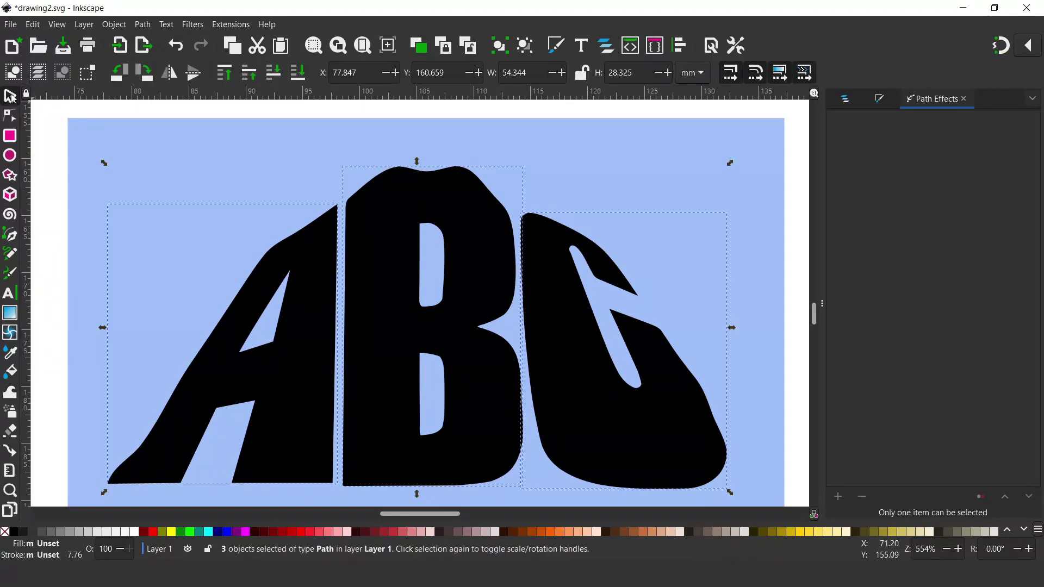
{"action": "left_click", "coordinate": [9, 115]}
{"action": "key", "text": "Delete"}
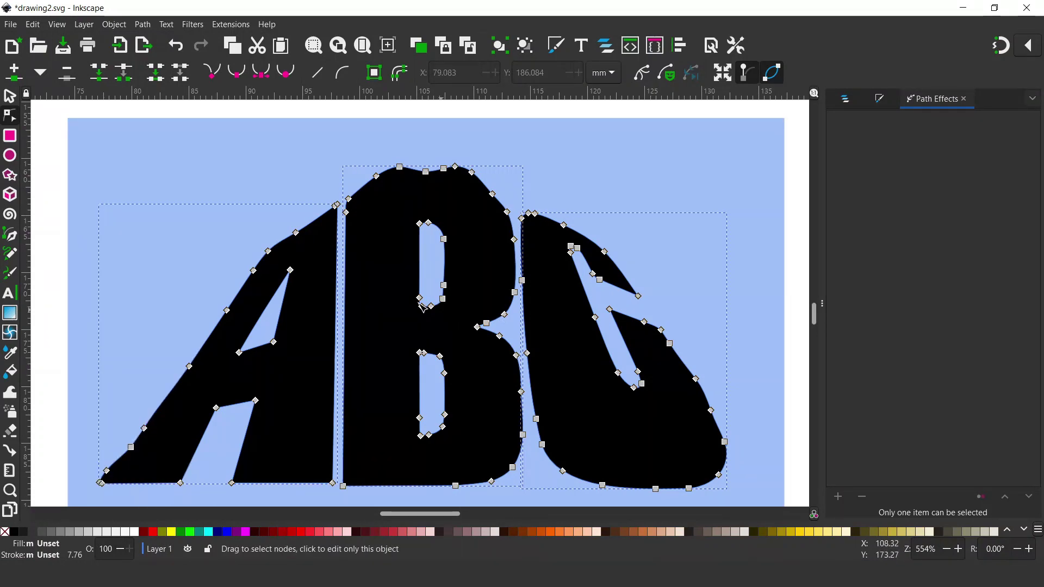
Step: Unite the A, B and C into a single path
{"action": "left_click", "coordinate": [10, 98]}
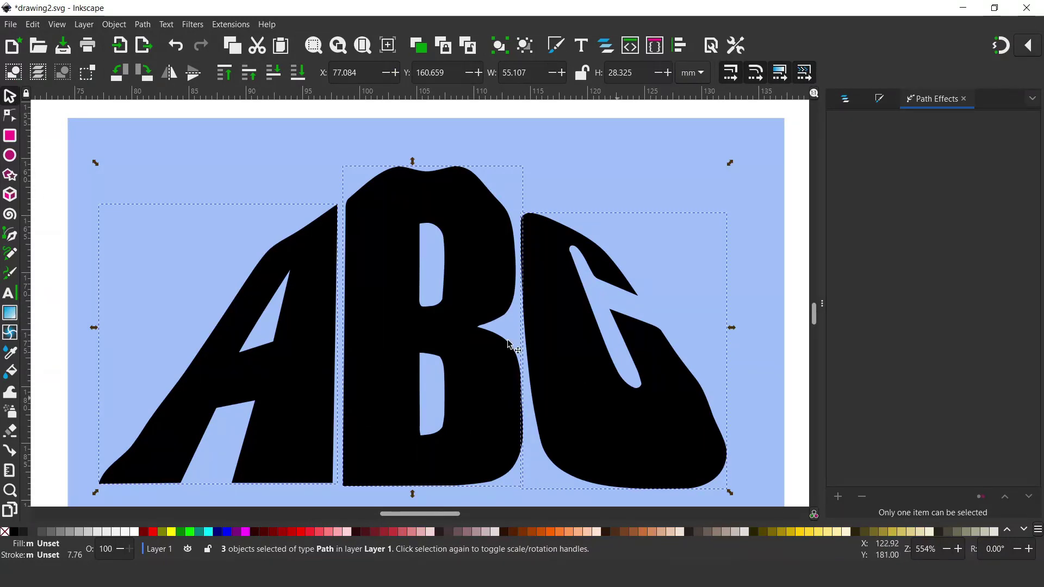
{"action": "left_click", "coordinate": [143, 25]}
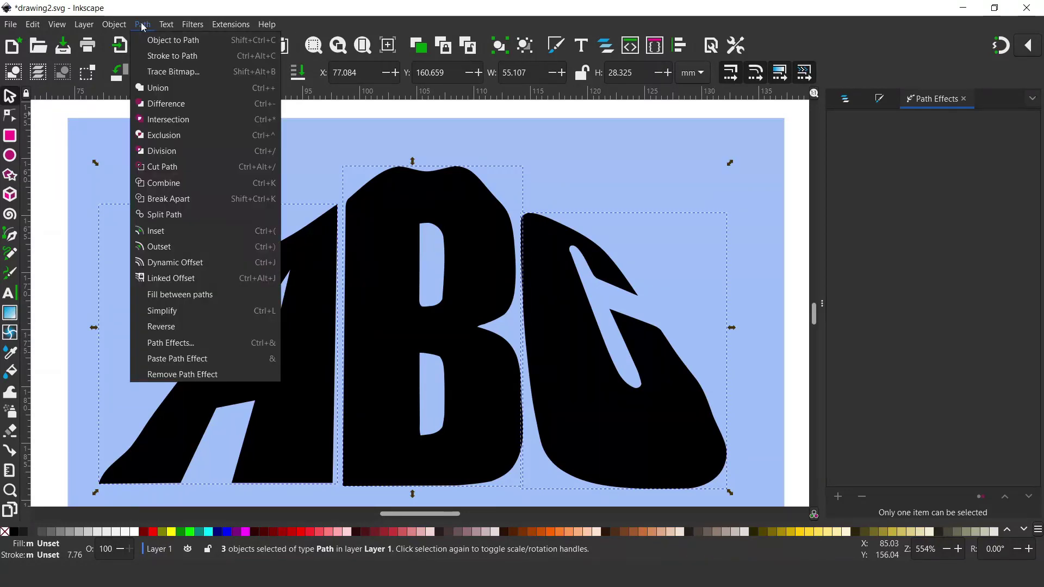
{"action": "left_click", "coordinate": [158, 91]}
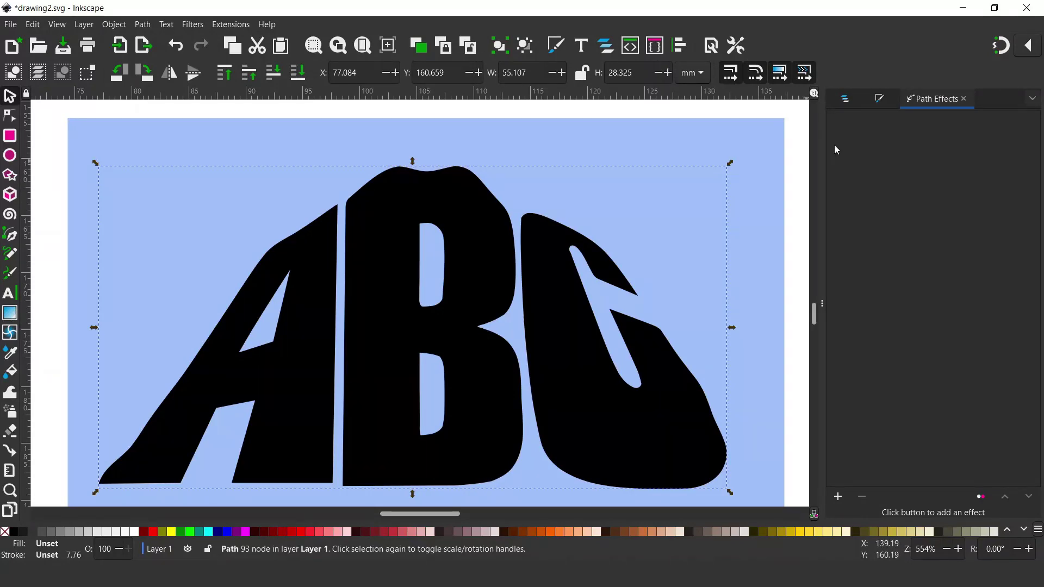
Step: Fill the united letters with a linear gradient and set the alpha of its end stop to 100
{"action": "left_click", "coordinate": [882, 99]}
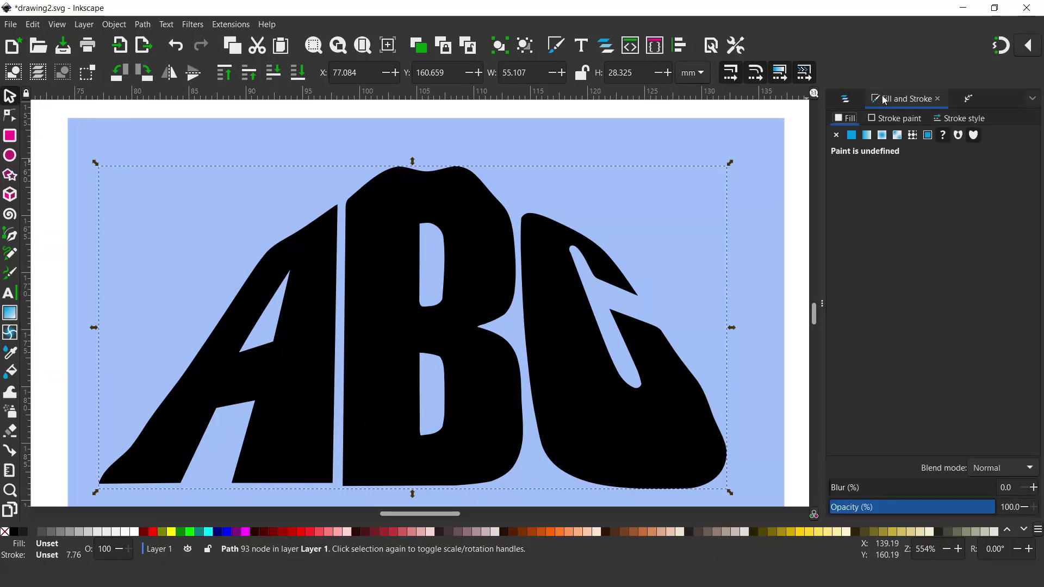
{"action": "left_click", "coordinate": [867, 135]}
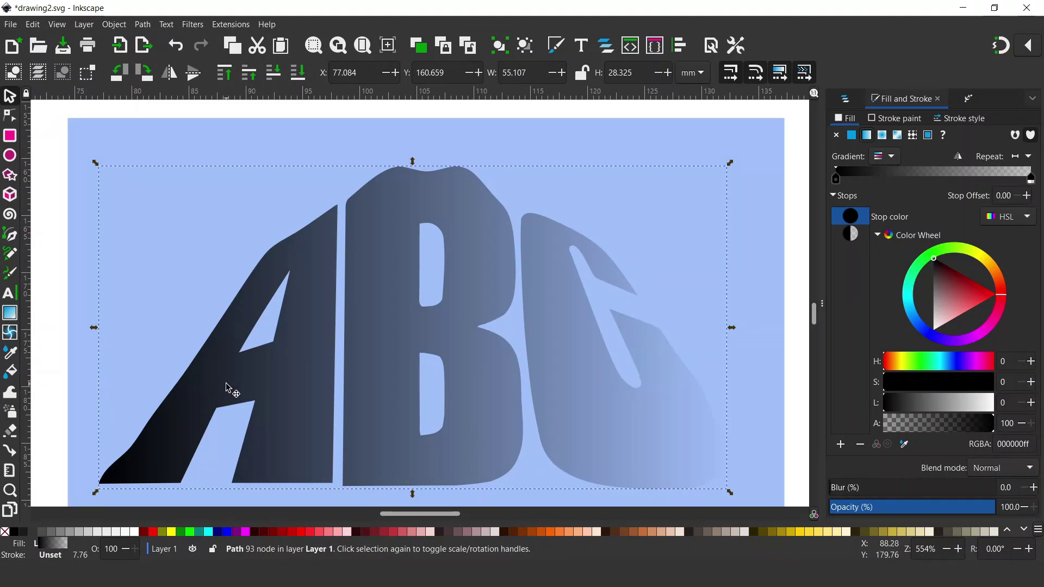
{"action": "left_click", "coordinate": [11, 314]}
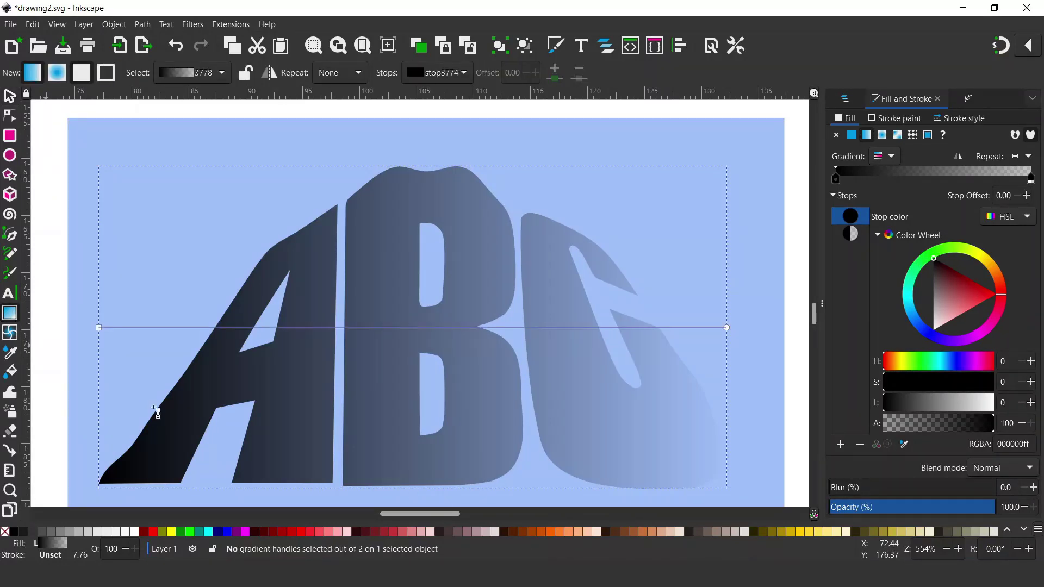
{"action": "left_click", "coordinate": [727, 328]}
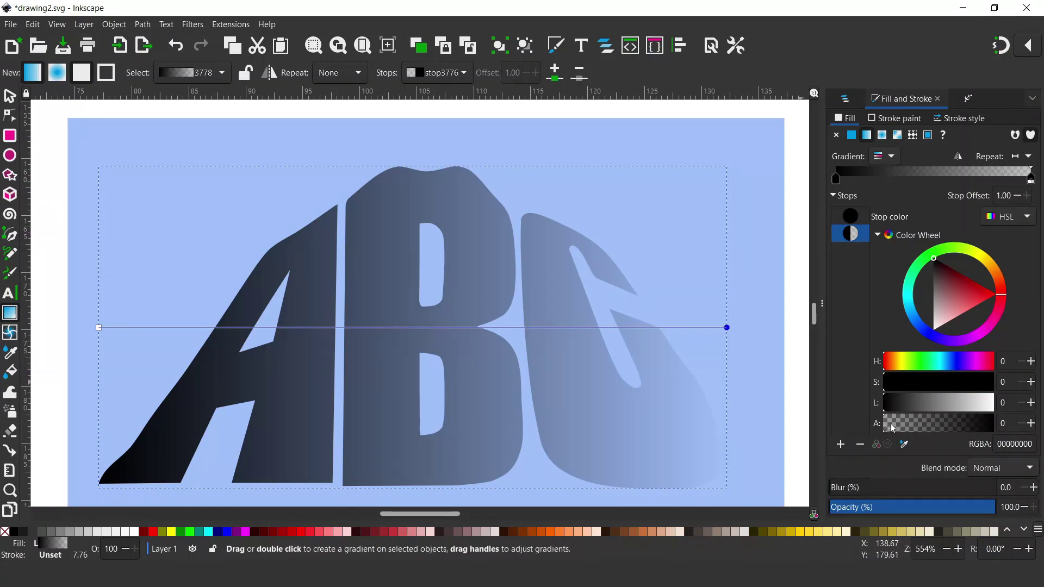
{"action": "left_click_drag", "start_coordinate": [887, 427], "coordinate": [994, 424]}
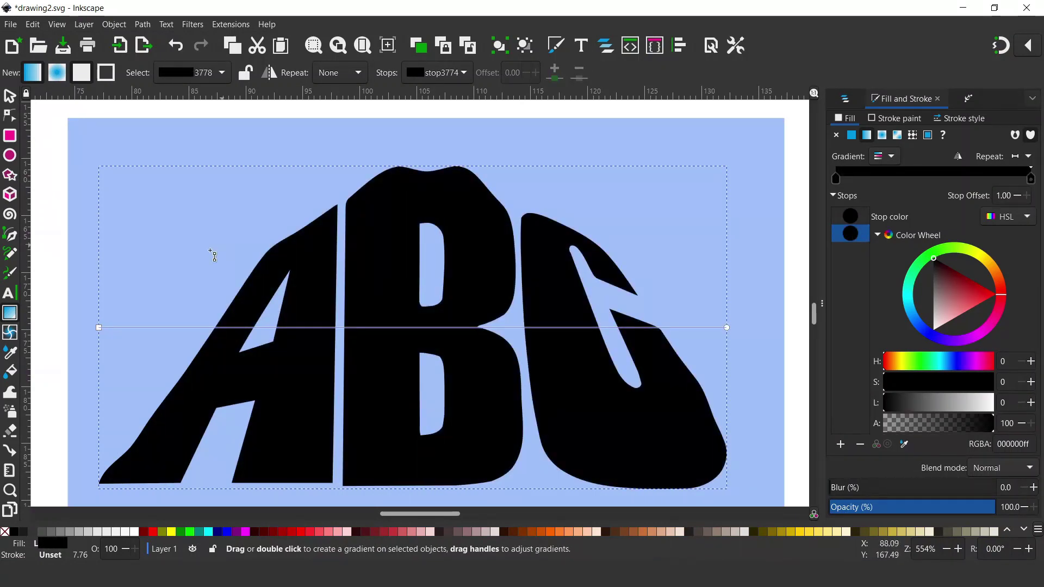
Step: Reorient the letters' gradient vertically, with its start below the B's base and its end at the B's peak
{"action": "left_click_drag", "start_coordinate": [99, 327], "coordinate": [353, 426]}
{"action": "left_click_drag", "start_coordinate": [396, 459], "coordinate": [397, 485]}
{"action": "left_click_drag", "start_coordinate": [727, 328], "coordinate": [722, 322]}
{"action": "left_click_drag", "start_coordinate": [496, 161], "coordinate": [396, 170]}
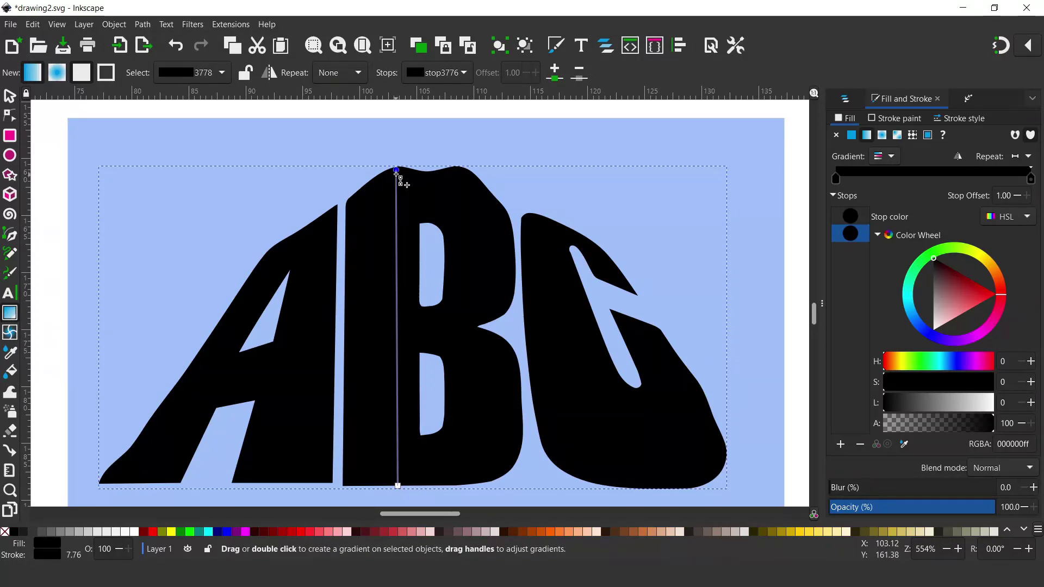
Step: Colour the gradient's upper stop a muted reddish brown by choosing an orange-red hue and lowering the saturation
{"action": "left_click_drag", "start_coordinate": [1005, 299], "coordinate": [1004, 284]}
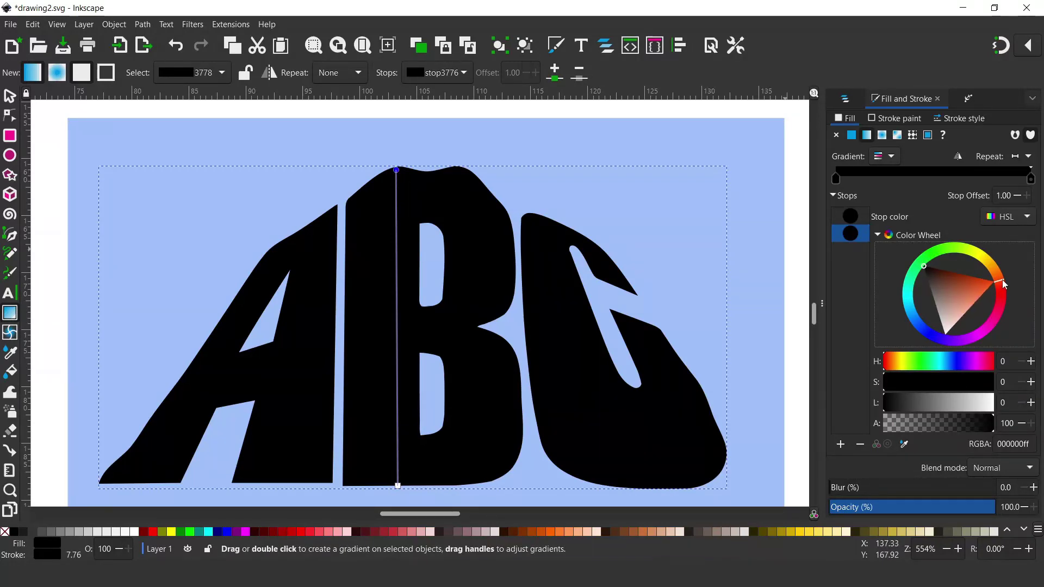
{"action": "left_click", "coordinate": [972, 281]}
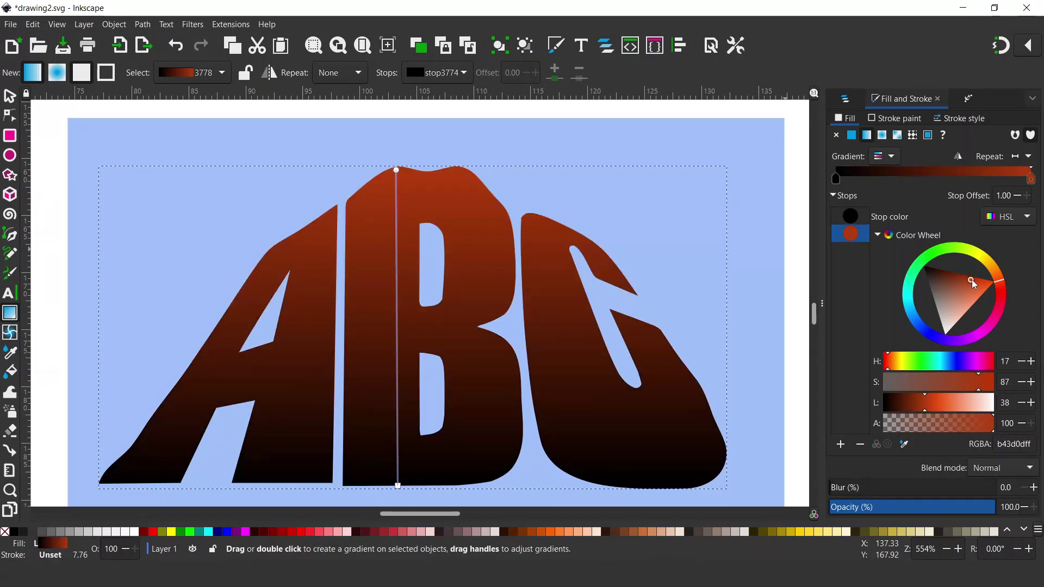
{"action": "left_click_drag", "start_coordinate": [981, 386], "coordinate": [934, 385]}
Step: Set the gradient's lower stop to dark brown 6d300c
{"action": "left_click", "coordinate": [398, 486]}
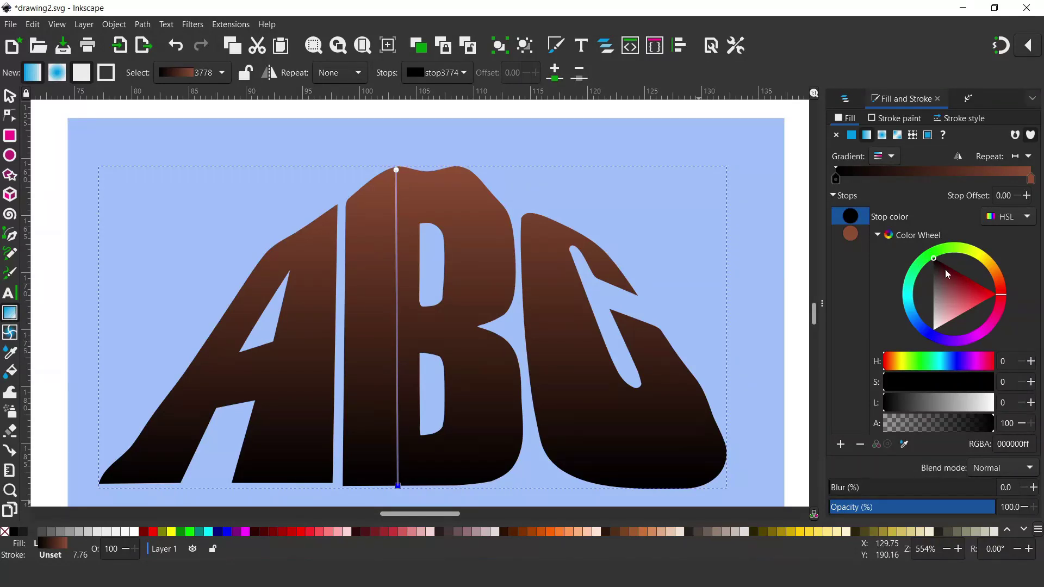
{"action": "left_click_drag", "start_coordinate": [1005, 301], "coordinate": [1003, 281]}
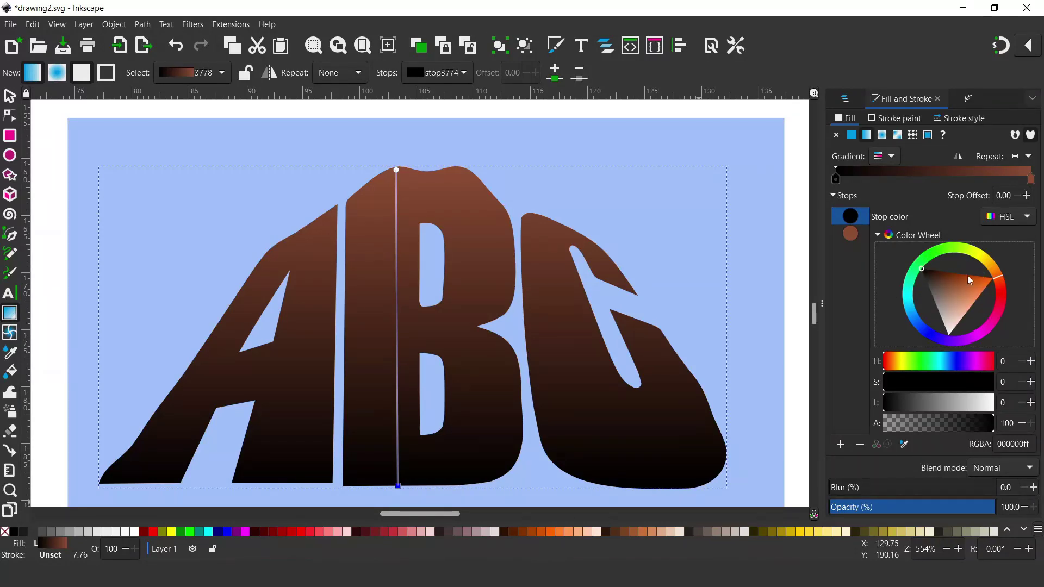
{"action": "left_click", "coordinate": [950, 276]}
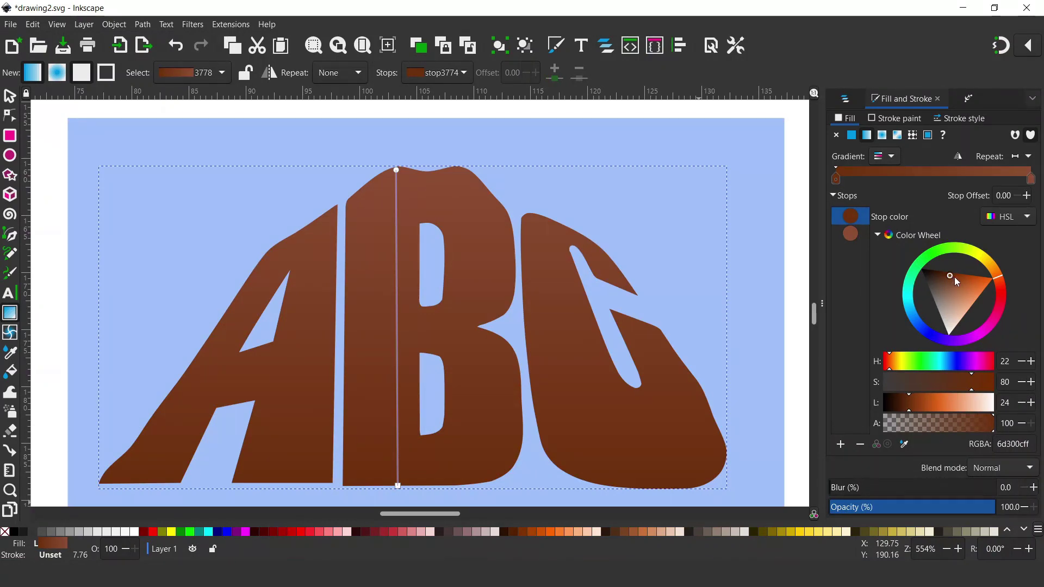
Step: Brighten the gradient's upper stop to a light salmon orange and move the lower stop slightly up into the B
{"action": "left_click", "coordinate": [397, 171]}
{"action": "left_click_drag", "start_coordinate": [956, 285], "coordinate": [973, 299]}
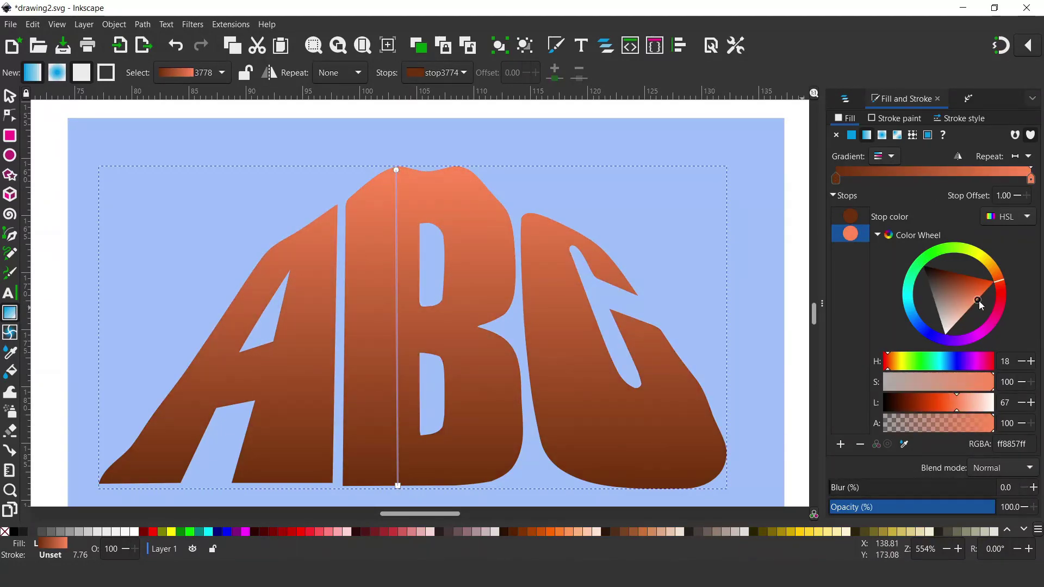
{"action": "left_click_drag", "start_coordinate": [395, 475], "coordinate": [395, 461]}
{"action": "left_click_drag", "start_coordinate": [397, 463], "coordinate": [401, 447]}
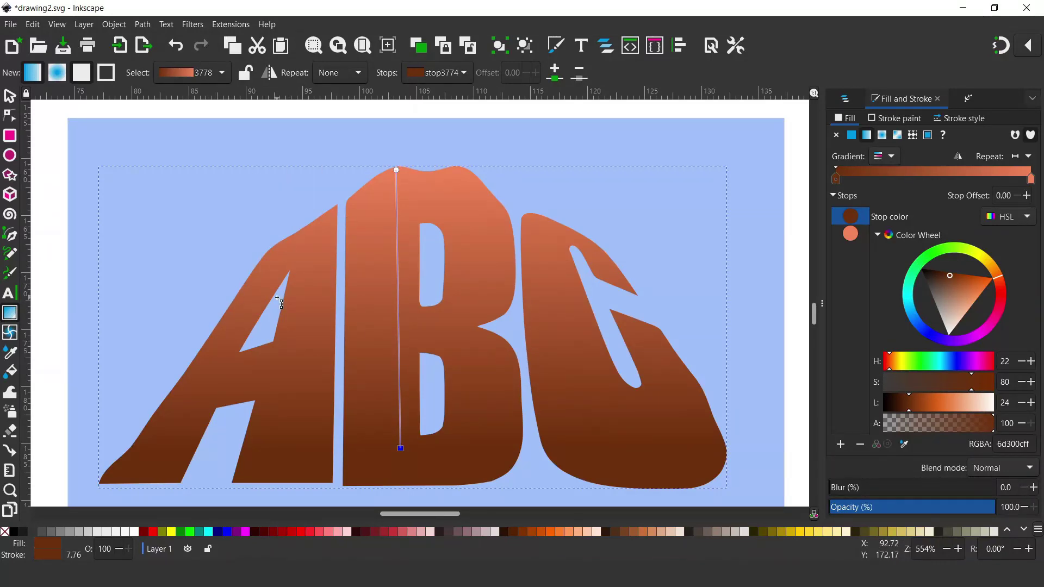
Step: Turn the united letters into a clip group
{"action": "key", "text": "space"}
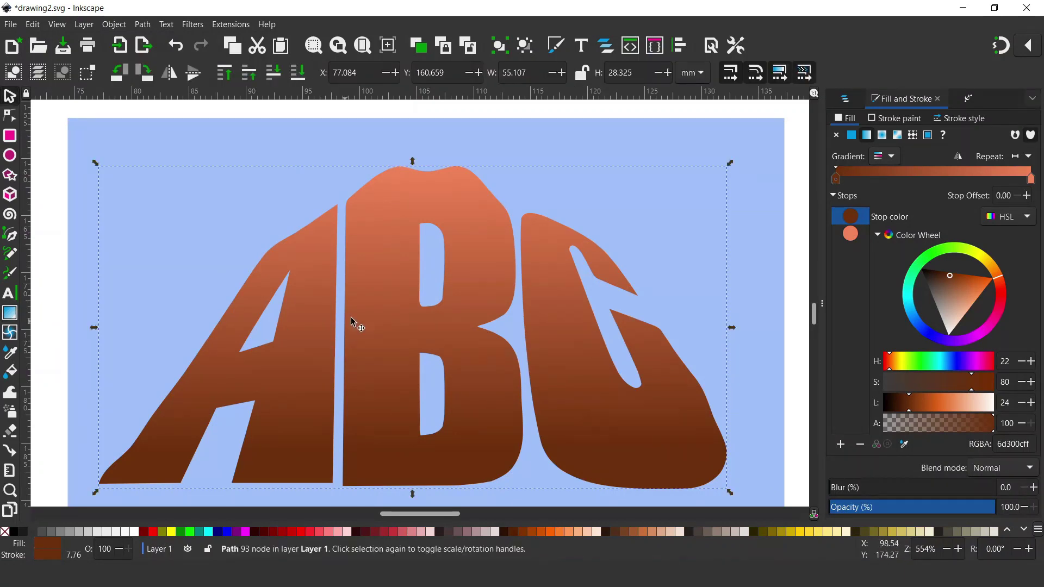
{"action": "right_click", "coordinate": [384, 311]}
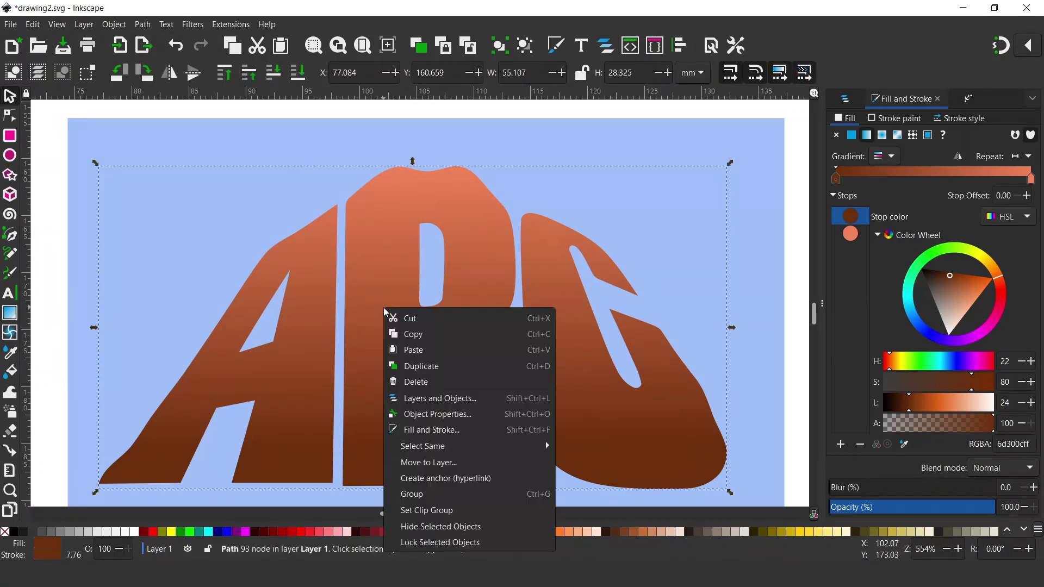
{"action": "left_click", "coordinate": [439, 511]}
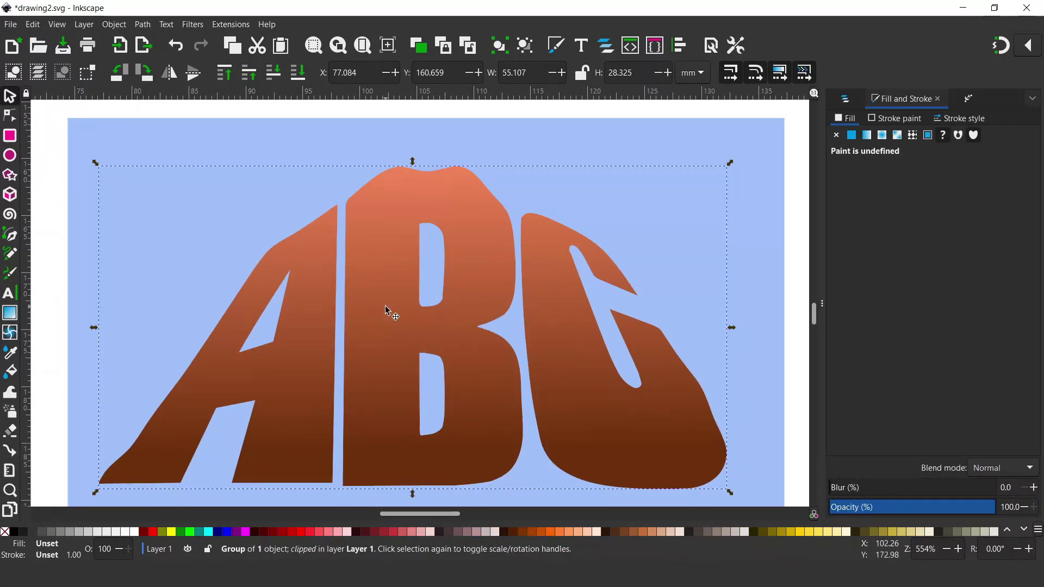
Step: Locate the letters' clip group among the layers and objects and enter it
{"action": "left_click", "coordinate": [846, 100]}
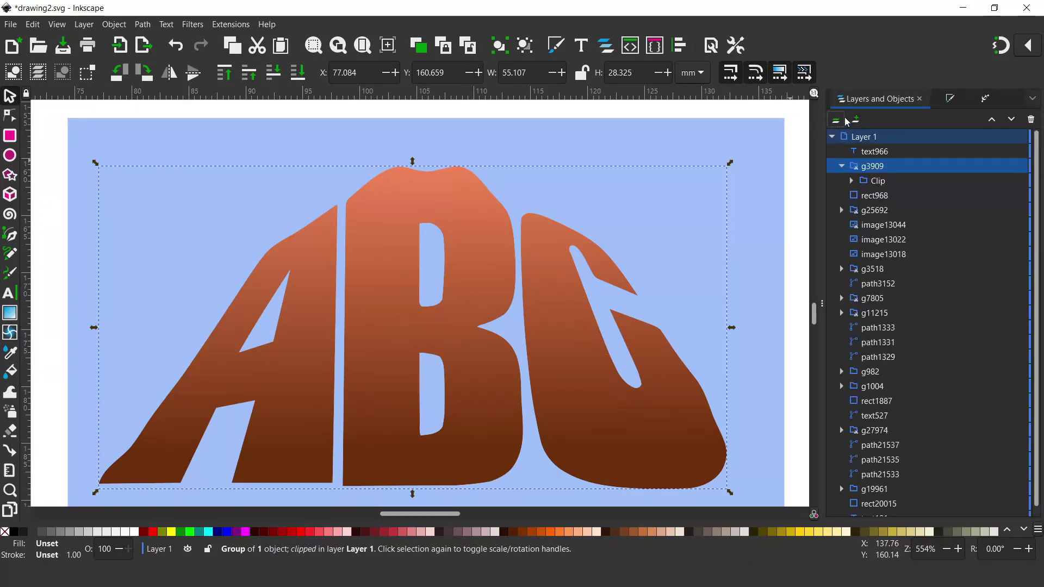
{"action": "left_click", "coordinate": [857, 170]}
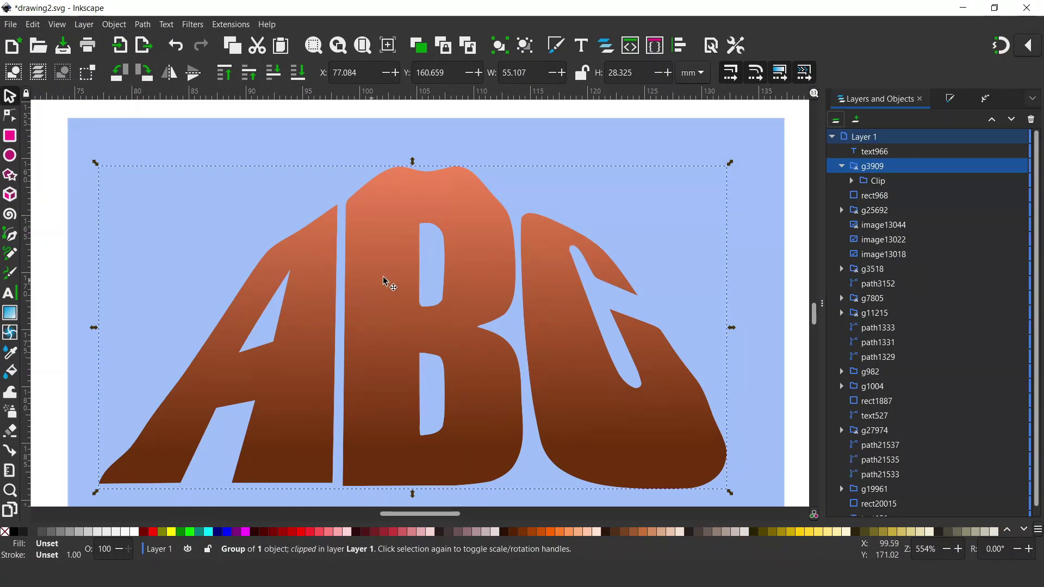
{"action": "left_click", "coordinate": [874, 169]}
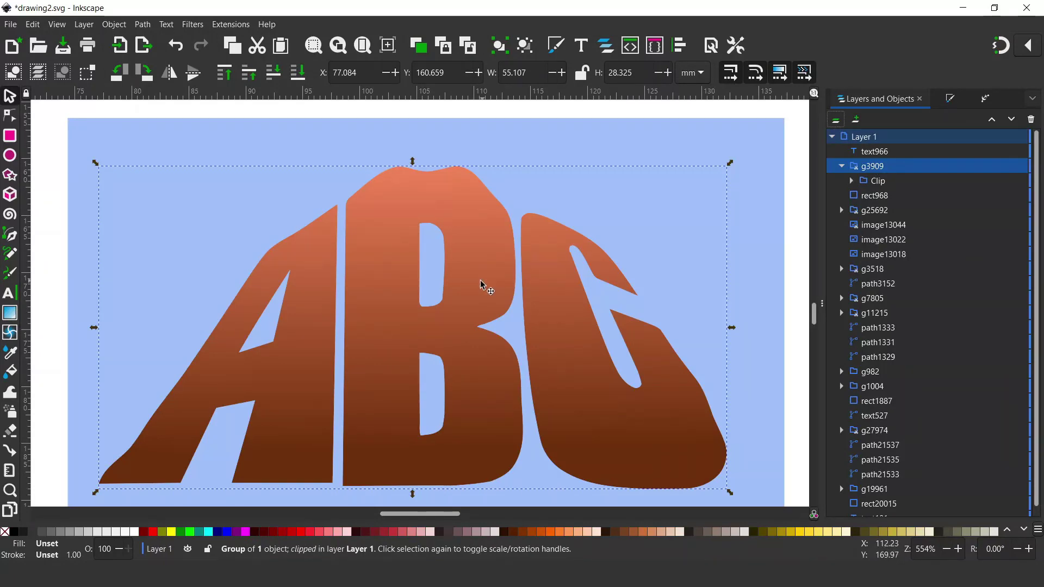
{"action": "right_click", "coordinate": [470, 258]}
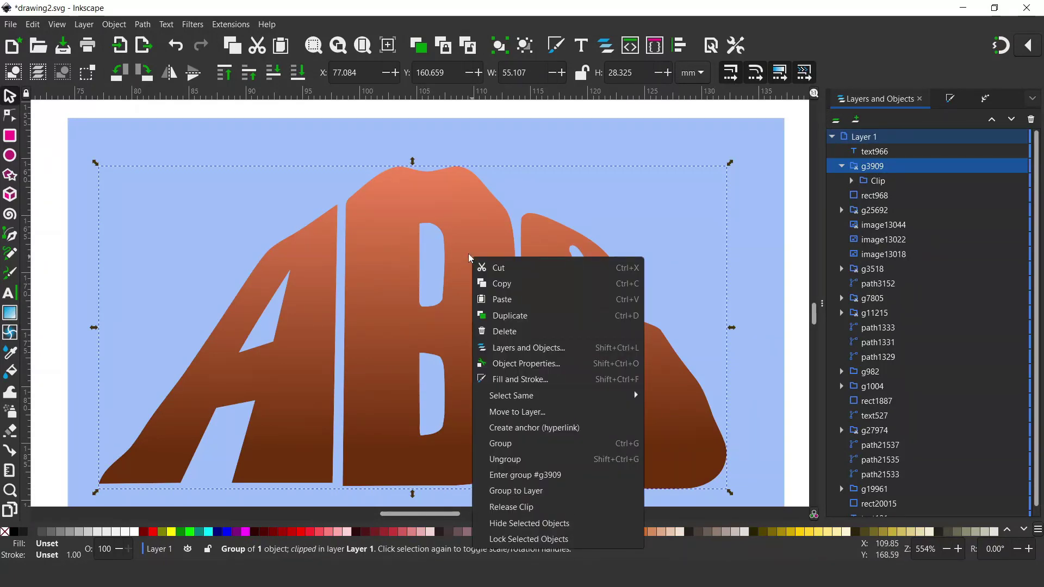
{"action": "left_click", "coordinate": [526, 475]}
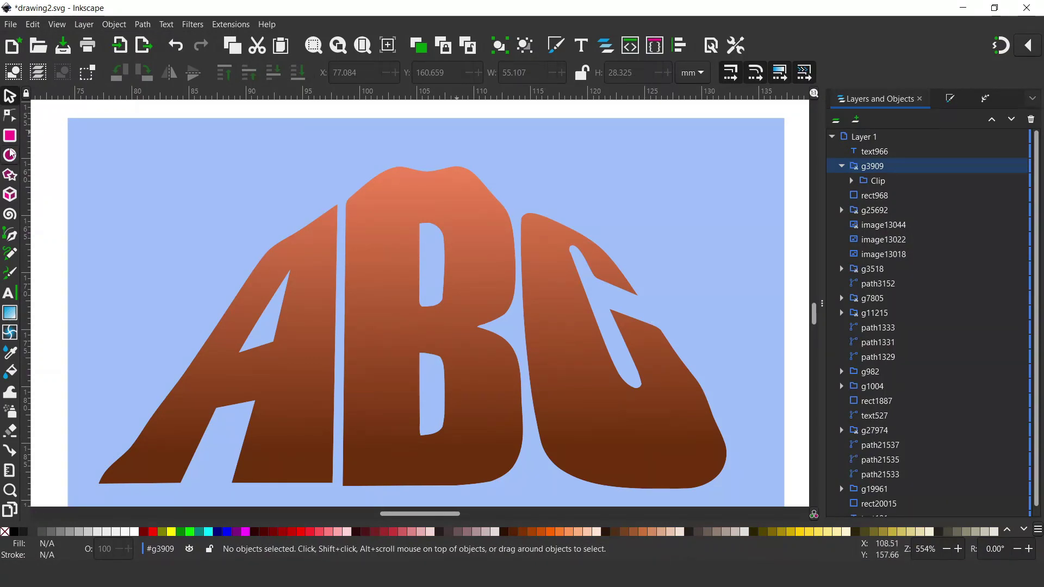
Step: Draw a closed BSpline snow-cap shape with a wavy lower edge over the letters' upper half and fill it off-white f9f9f9
{"action": "left_click", "coordinate": [10, 234]}
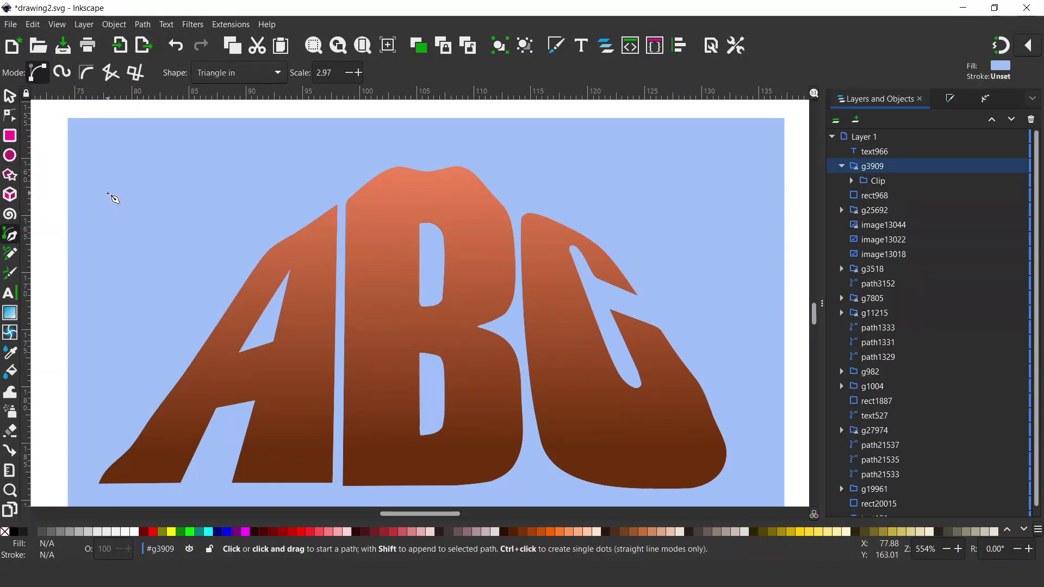
{"action": "left_click", "coordinate": [90, 77]}
{"action": "left_click", "coordinate": [186, 320]}
{"action": "left_click", "coordinate": [251, 290]}
{"action": "left_click", "coordinate": [306, 353]}
{"action": "left_click", "coordinate": [356, 308]}
{"action": "left_click", "coordinate": [373, 359]}
{"action": "left_click", "coordinate": [468, 282]}
{"action": "left_click", "coordinate": [520, 321]}
{"action": "left_click", "coordinate": [540, 297]}
{"action": "left_click", "coordinate": [579, 313]}
{"action": "left_click", "coordinate": [609, 273]}
{"action": "left_click", "coordinate": [666, 306]}
{"action": "left_click", "coordinate": [657, 222]}
{"action": "left_click", "coordinate": [524, 154]}
{"action": "left_click", "coordinate": [365, 131]}
{"action": "left_click", "coordinate": [276, 159]}
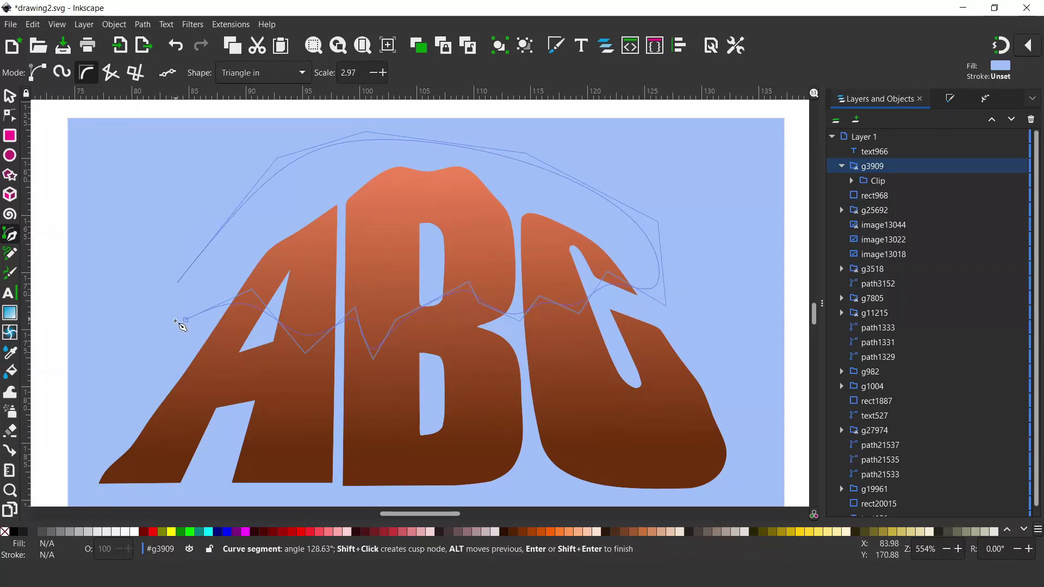
{"action": "left_click", "coordinate": [186, 320]}
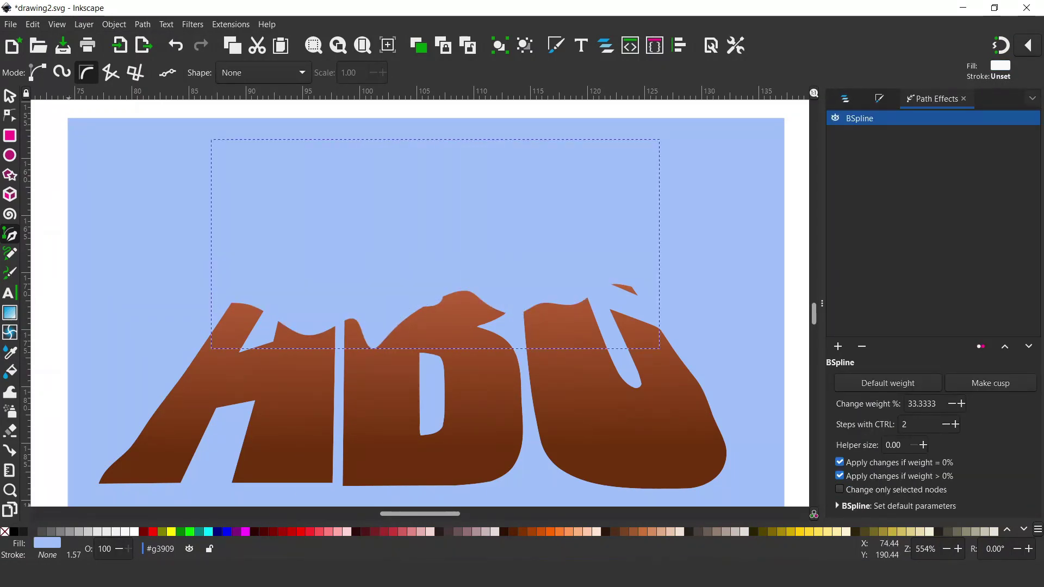
{"action": "left_click", "coordinate": [127, 537]}
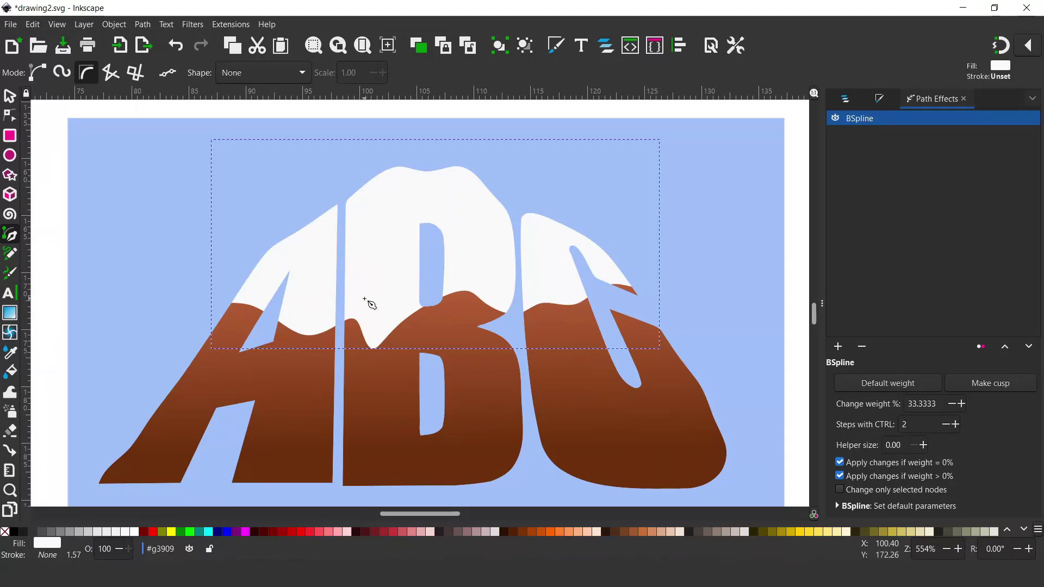
Step: Give the snow cap a vertical linear gradient running from its top to its base, with the end stop's alpha at 100
{"action": "left_click", "coordinate": [879, 99]}
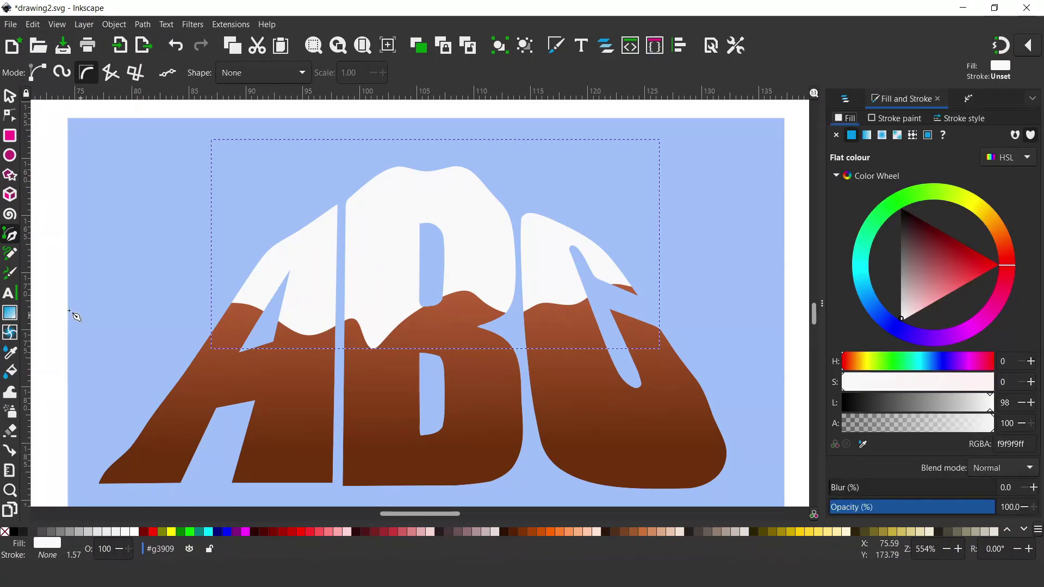
{"action": "left_click", "coordinate": [866, 135]}
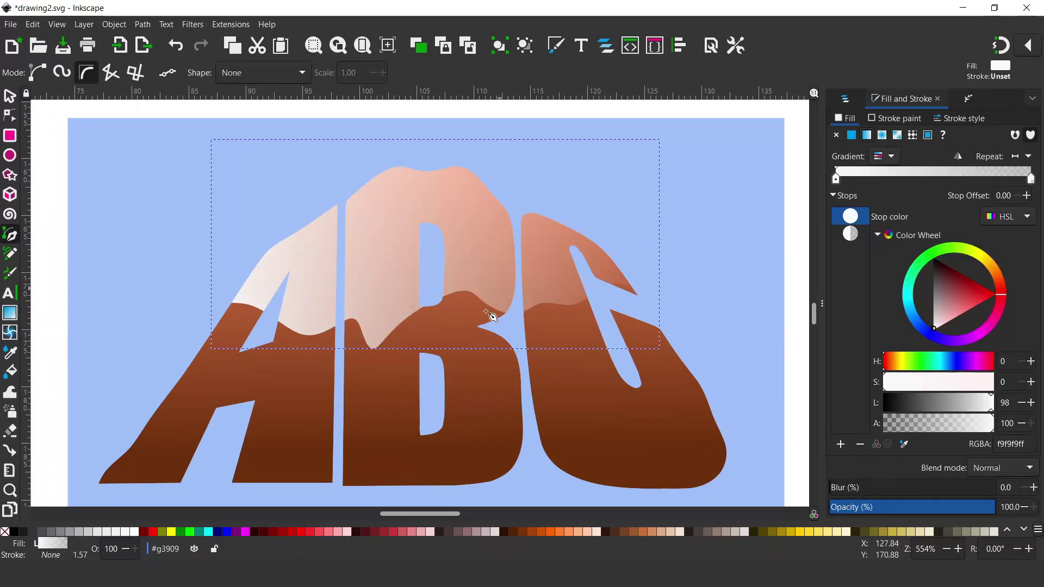
{"action": "left_click", "coordinate": [10, 315]}
{"action": "left_click_drag", "start_coordinate": [211, 244], "coordinate": [422, 145]}
{"action": "left_click_drag", "start_coordinate": [659, 244], "coordinate": [419, 344]}
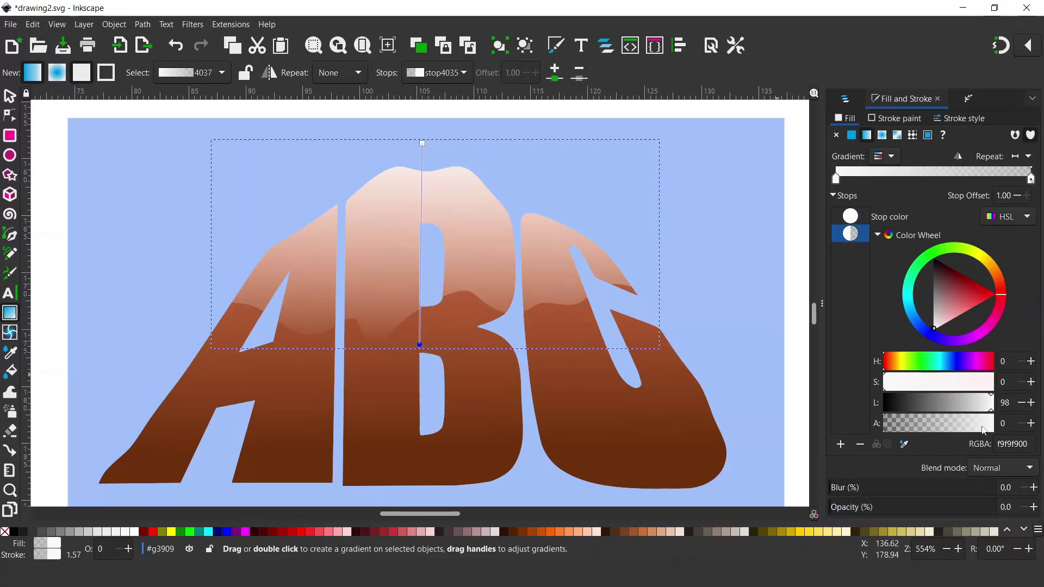
{"action": "left_click_drag", "start_coordinate": [964, 430], "coordinate": [1034, 429]}
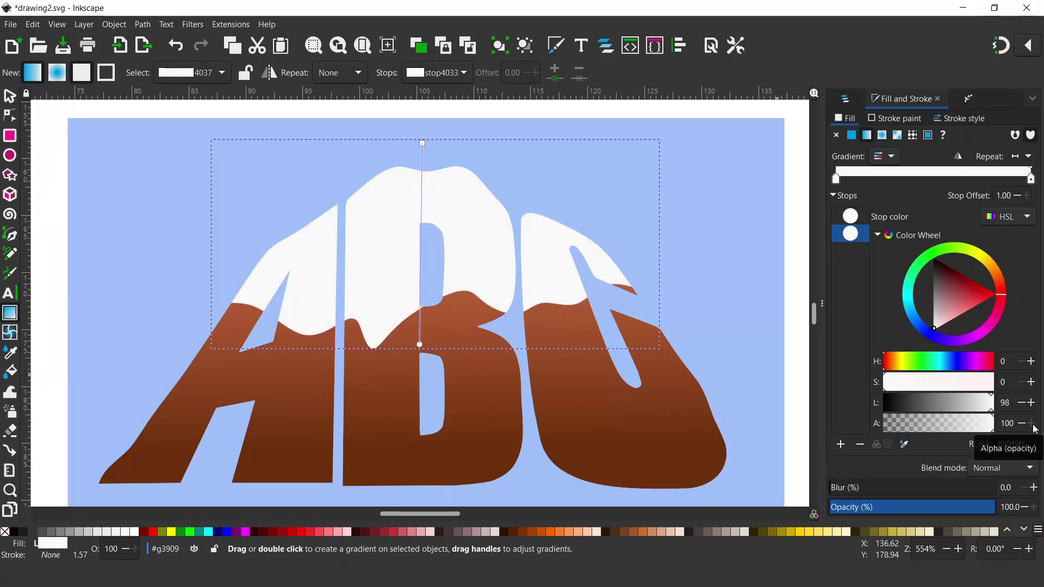
Step: Set the snow cap gradient's upper stop to pale blue c6d6f0
{"action": "left_click", "coordinate": [851, 217]}
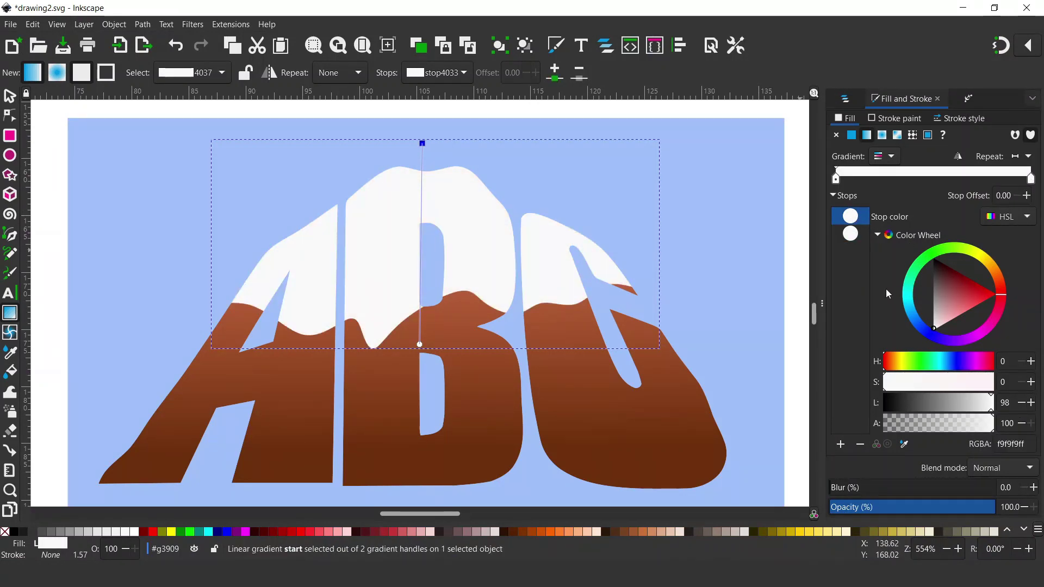
{"action": "left_click_drag", "start_coordinate": [992, 407], "coordinate": [973, 409]}
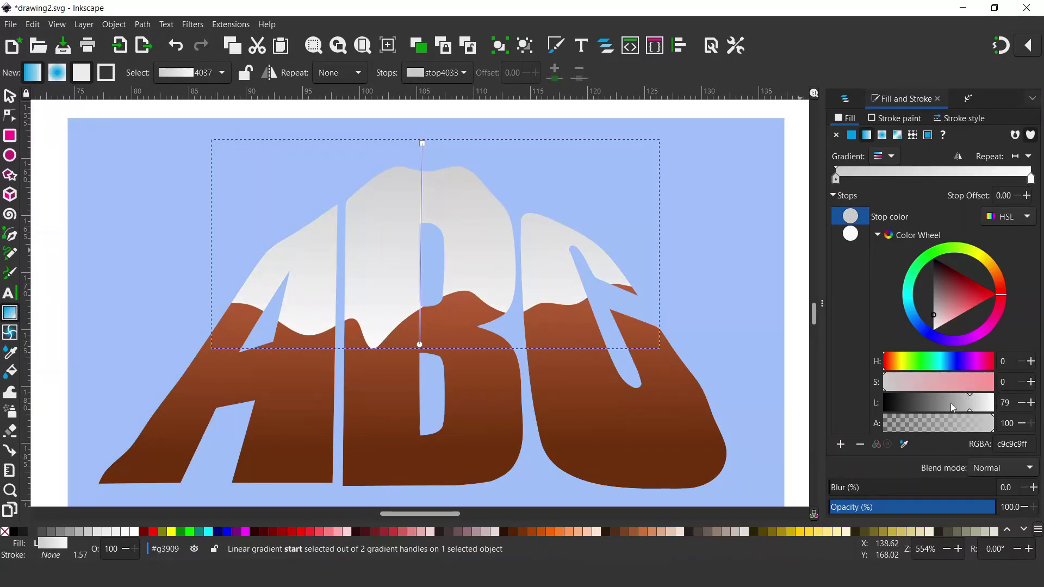
{"action": "left_click_drag", "start_coordinate": [1004, 292], "coordinate": [908, 335]}
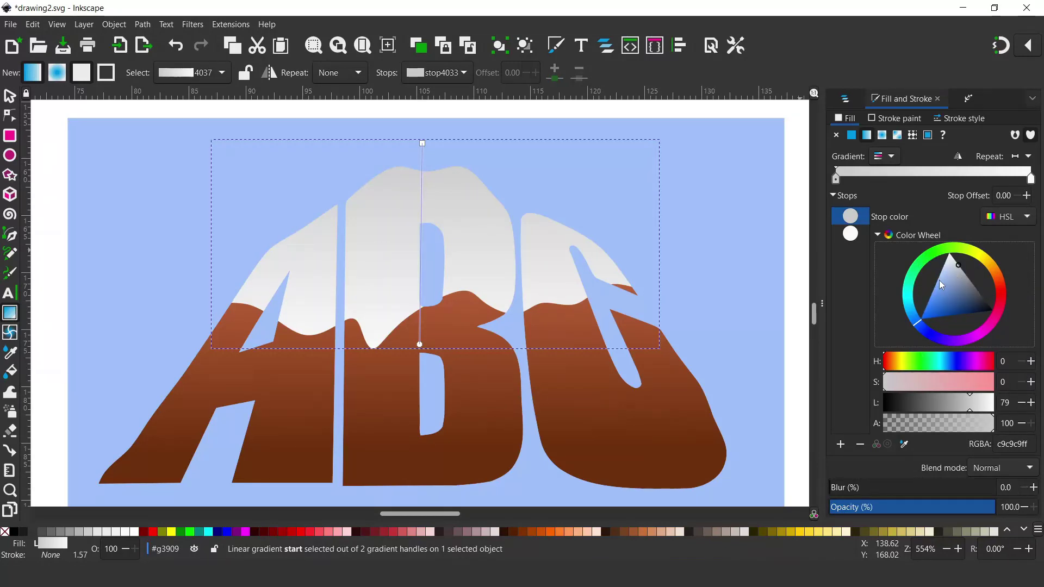
{"action": "left_click", "coordinate": [939, 279]}
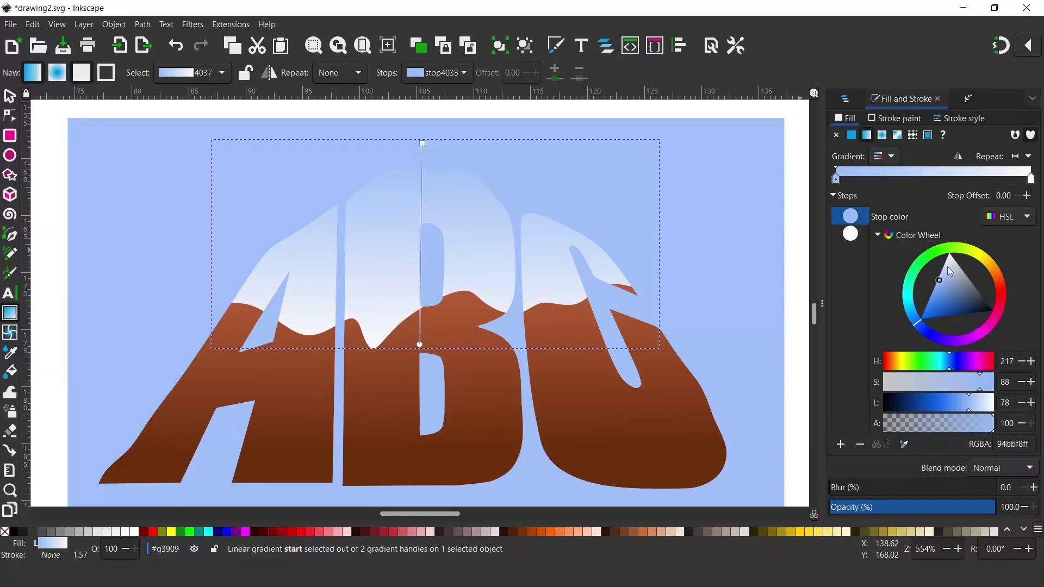
{"action": "left_click", "coordinate": [947, 266]}
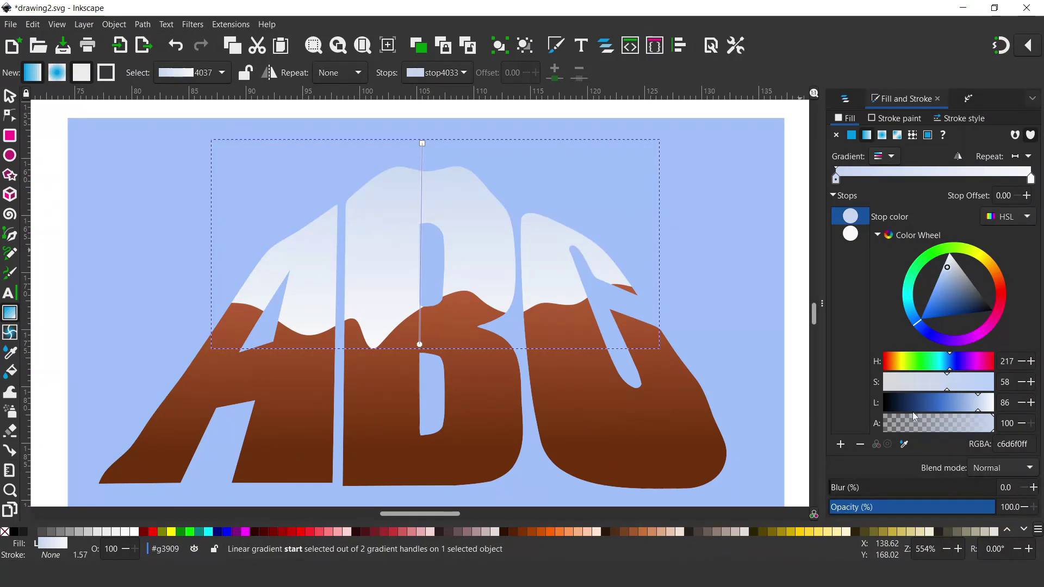
Step: Leave the clip group and draw a closed Bezier shape with jagged peaks across the letters' base, extending below and beyond their sides
{"action": "left_click", "coordinate": [262, 423]}
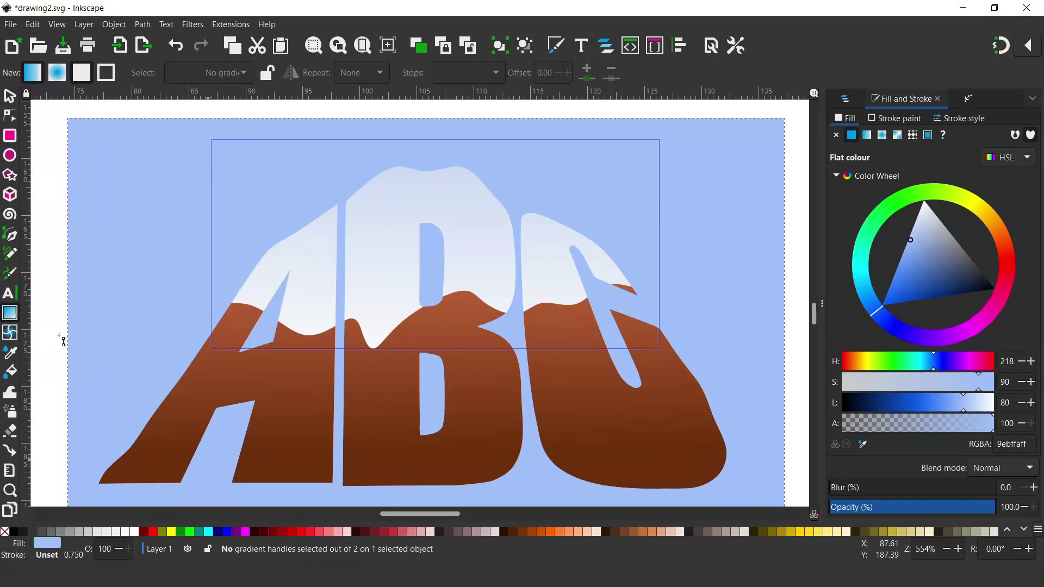
{"action": "left_click", "coordinate": [13, 238]}
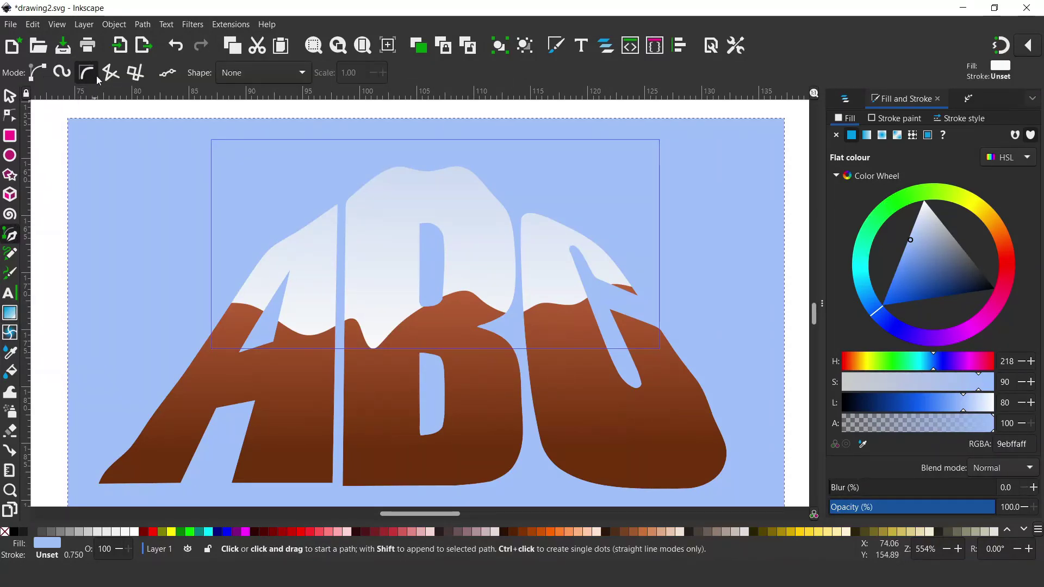
{"action": "left_click", "coordinate": [35, 74]}
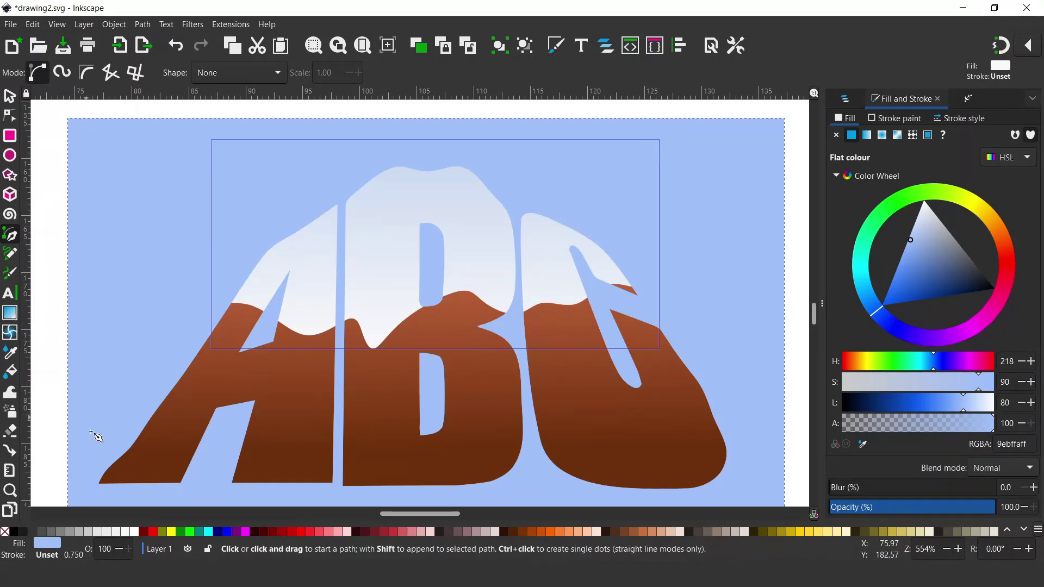
{"action": "left_click_drag", "start_coordinate": [91, 480], "coordinate": [147, 434]}
{"action": "left_click", "coordinate": [156, 467]}
{"action": "left_click", "coordinate": [210, 375]}
{"action": "left_click", "coordinate": [206, 451]}
{"action": "left_click", "coordinate": [271, 452]}
{"action": "left_click", "coordinate": [303, 393]}
{"action": "left_click", "coordinate": [309, 455]}
{"action": "left_click", "coordinate": [377, 458]}
{"action": "left_click", "coordinate": [382, 310]}
{"action": "left_click_drag", "start_coordinate": [404, 448], "coordinate": [409, 451]}
{"action": "left_click", "coordinate": [472, 420]}
{"action": "left_click", "coordinate": [499, 453]}
{"action": "left_click", "coordinate": [499, 361]}
{"action": "left_click", "coordinate": [591, 449]}
{"action": "left_click_drag", "start_coordinate": [603, 403], "coordinate": [624, 407]}
{"action": "left_click", "coordinate": [681, 450]}
{"action": "left_click_drag", "start_coordinate": [690, 428], "coordinate": [694, 428]}
{"action": "left_click", "coordinate": [733, 447]}
{"action": "scroll", "coordinate": [735, 346], "scroll_direction": "down", "scroll_amount": 5}
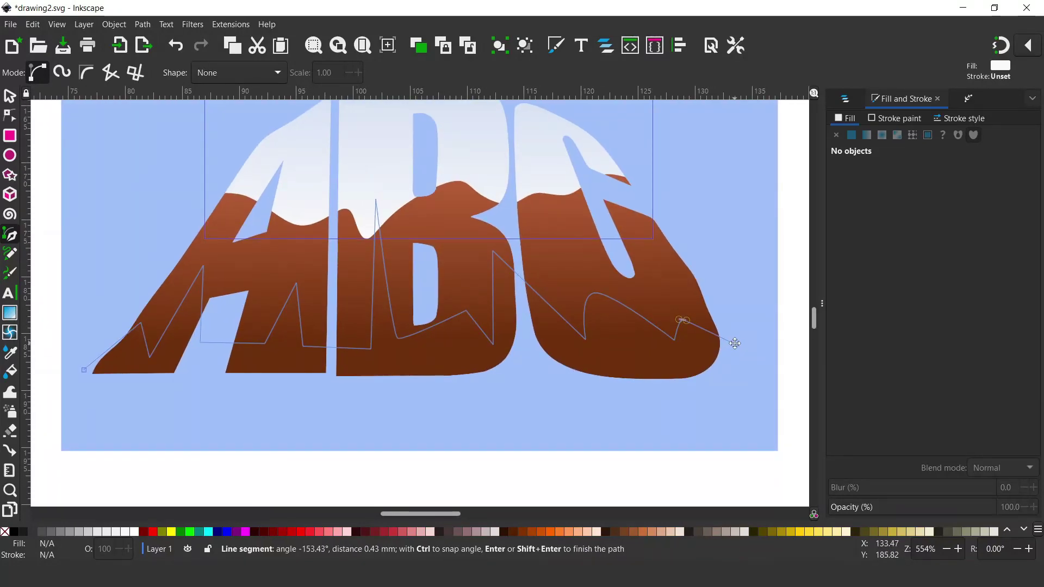
{"action": "left_click", "coordinate": [735, 412]}
{"action": "left_click", "coordinate": [81, 408]}
{"action": "left_click", "coordinate": [84, 370]}
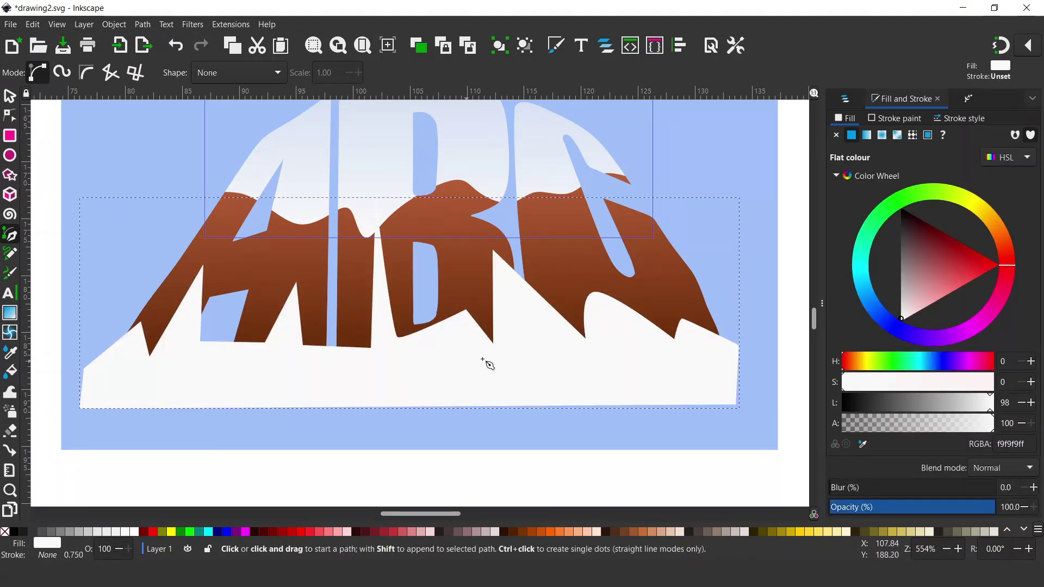
Step: Move the jagged peaks shape into the clip group g3909, above the snow cap, so the letters clip it
{"action": "left_click", "coordinate": [845, 100]}
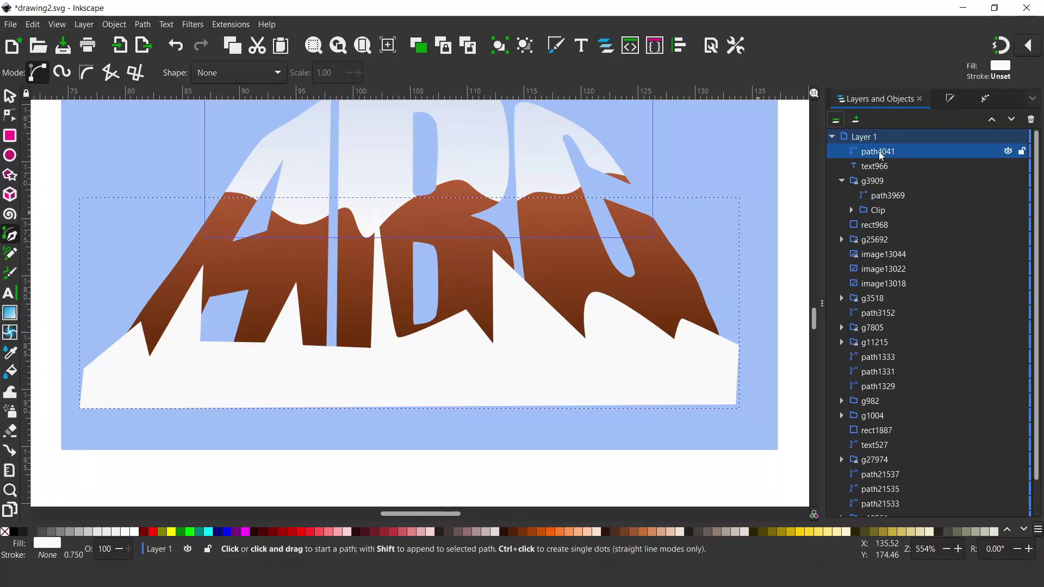
{"action": "left_click_drag", "start_coordinate": [881, 158], "coordinate": [888, 186]}
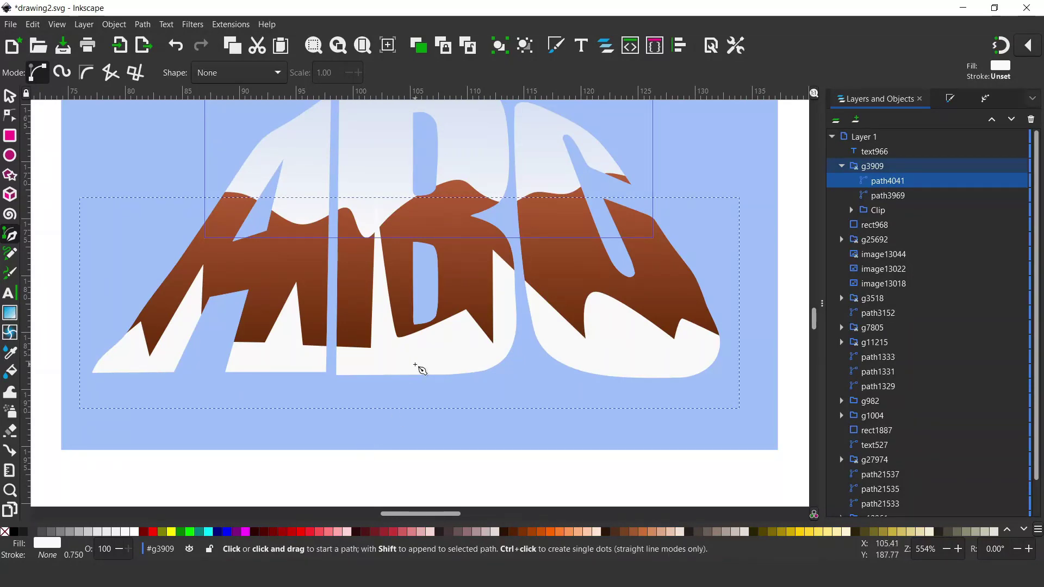
{"action": "left_click", "coordinate": [9, 96]}
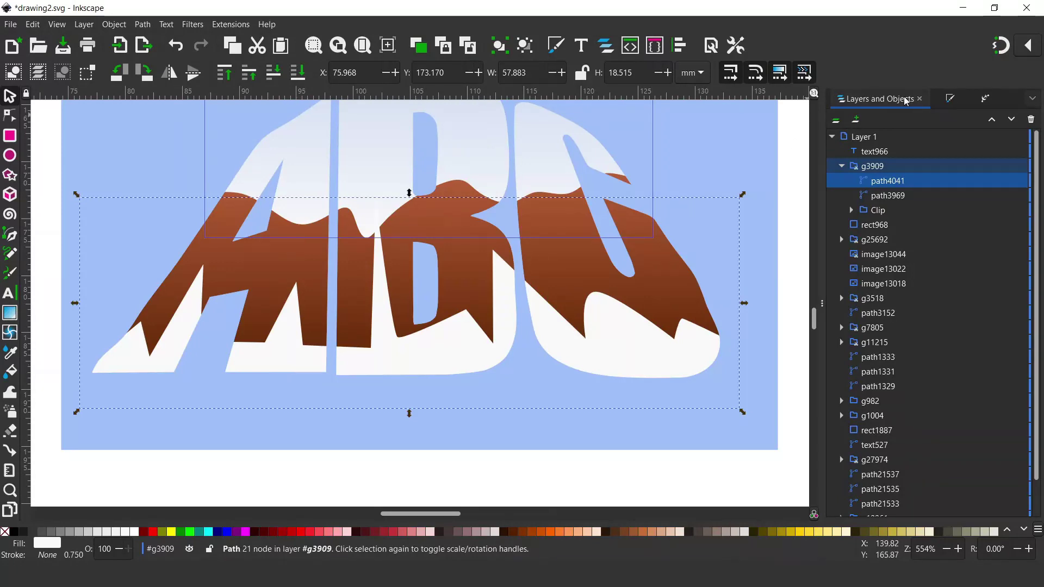
Step: Fill the jagged peaks shape with the brown sampled from the letters, darkened to 321403
{"action": "left_click", "coordinate": [950, 99]}
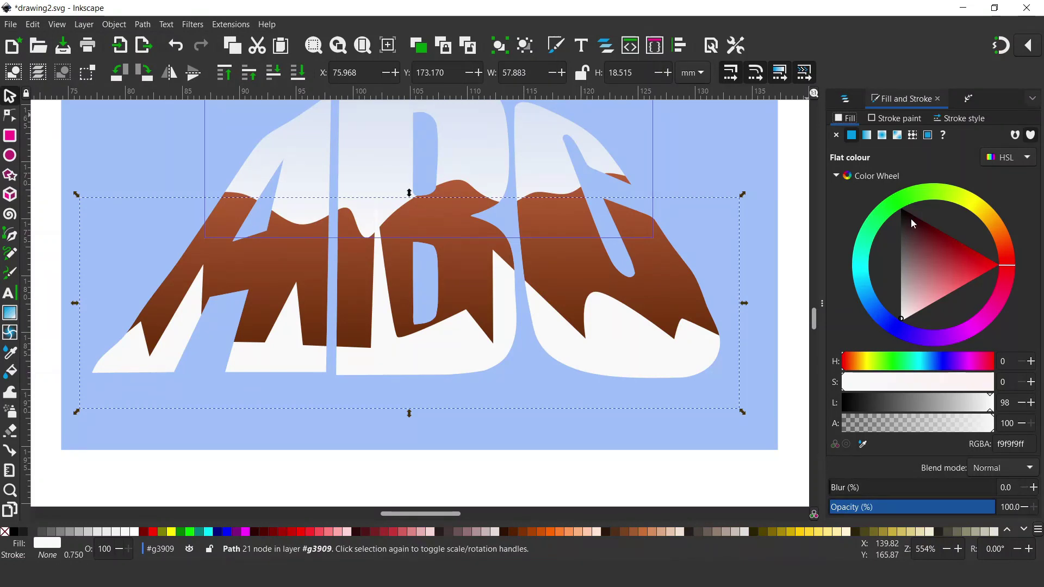
{"action": "left_click", "coordinate": [863, 444]}
{"action": "left_click", "coordinate": [580, 323]}
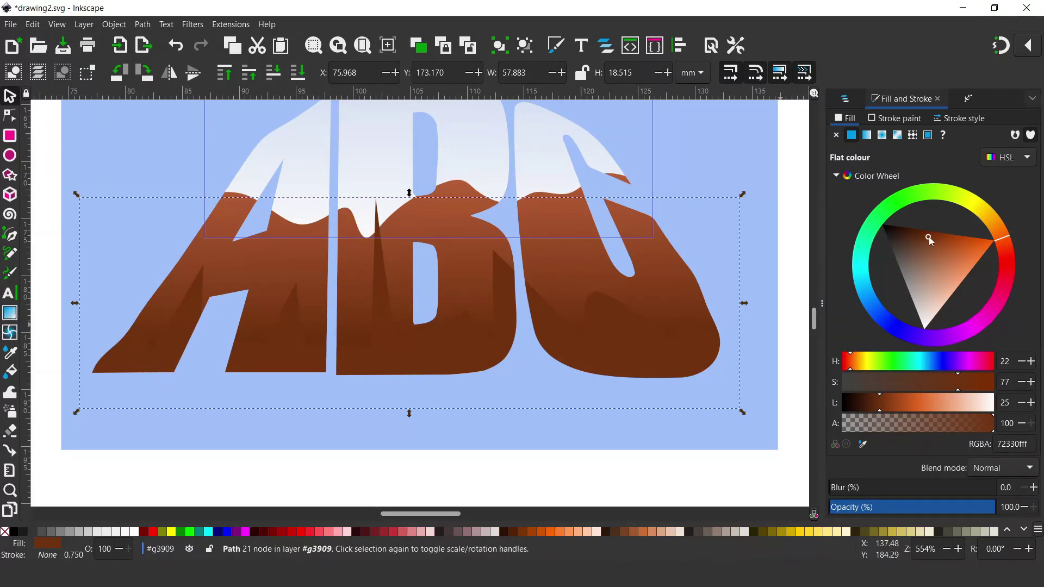
{"action": "left_click_drag", "start_coordinate": [928, 234], "coordinate": [902, 227]}
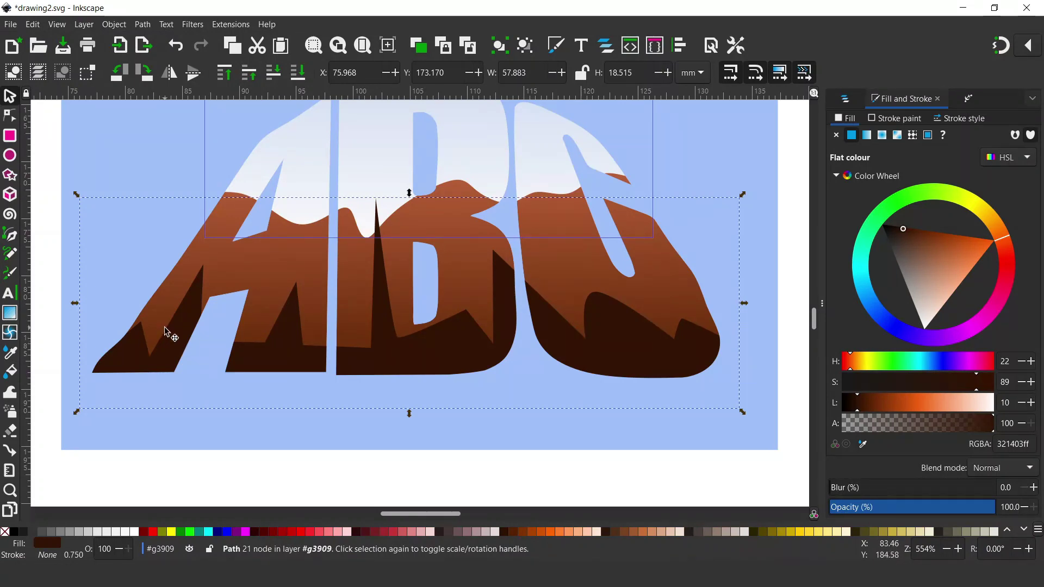
Step: Blur the dark jagged peaks shape by 30% and deselect it
{"action": "left_click", "coordinate": [838, 488]}
{"action": "left_click_drag", "start_coordinate": [849, 489], "coordinate": [878, 489]}
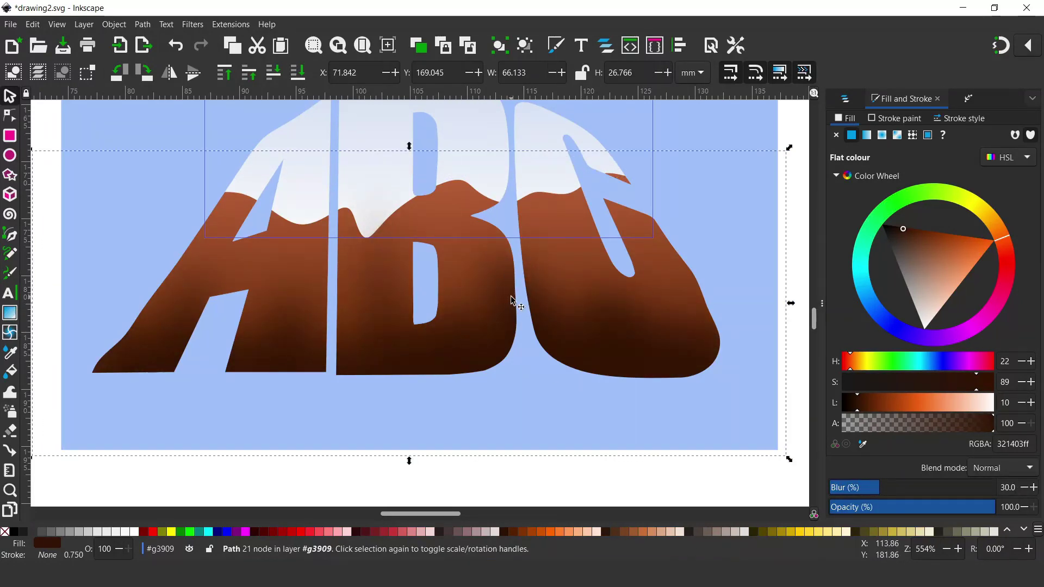
{"action": "scroll", "coordinate": [519, 375], "scroll_direction": "up", "scroll_amount": 3}
{"action": "left_click_drag", "start_coordinate": [526, 375], "coordinate": [528, 335]}
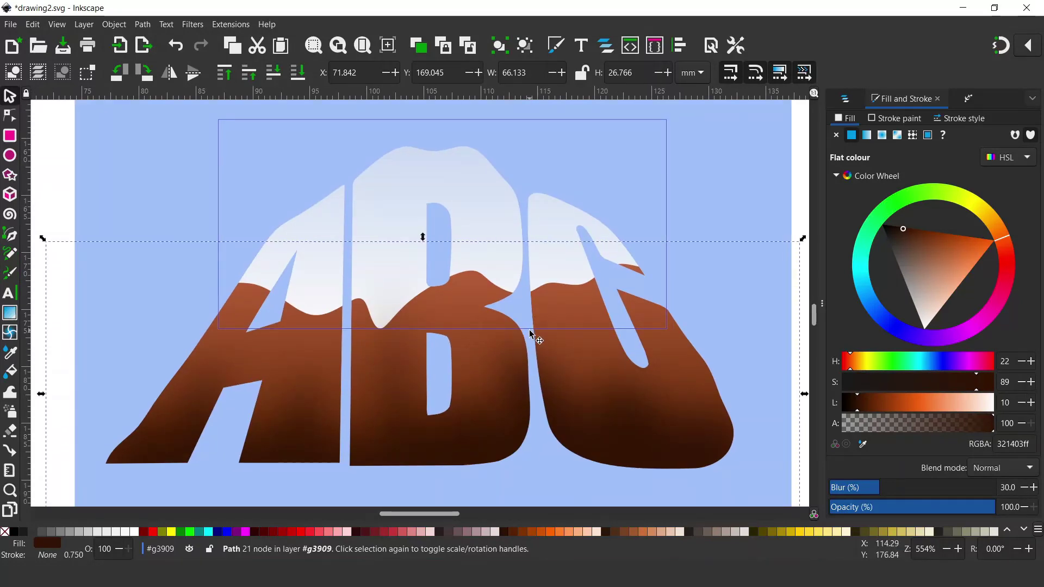
{"action": "key", "text": "ctrl+z"}
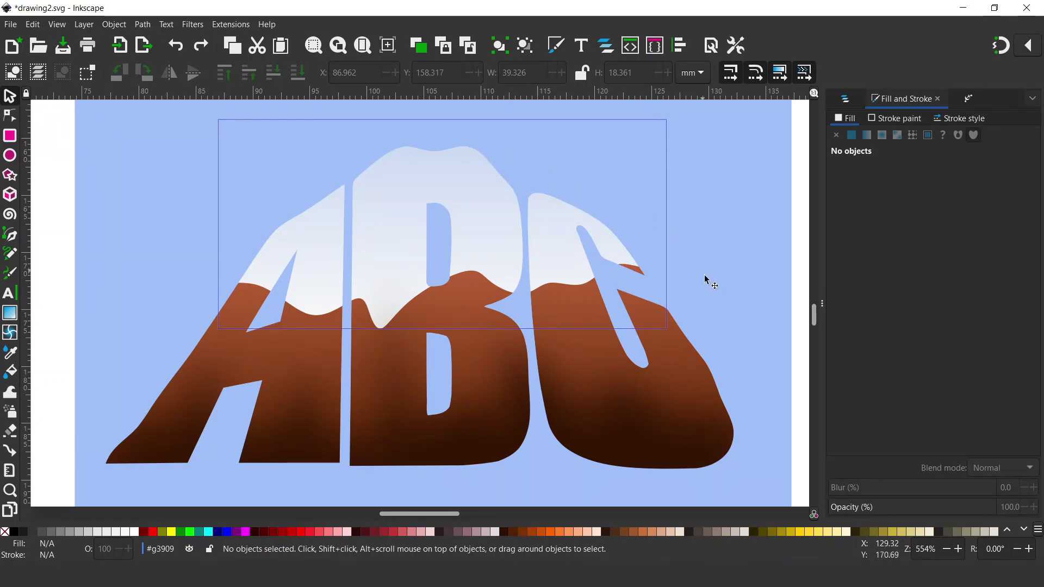
{"action": "scroll", "coordinate": [457, 338], "scroll_direction": "down", "scroll_amount": 2}
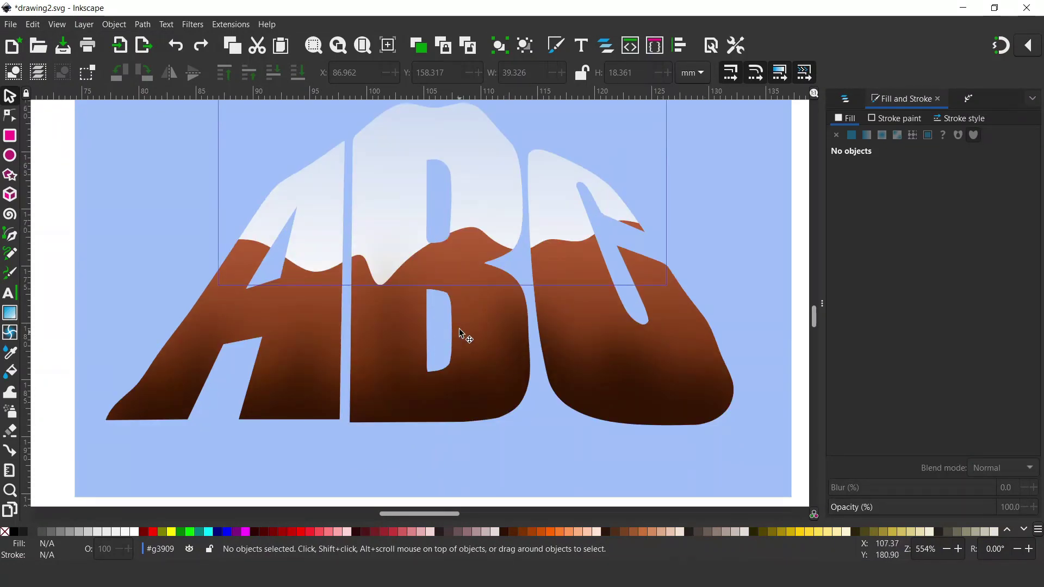
{"action": "scroll", "coordinate": [459, 328], "scroll_direction": "down", "scroll_amount": 2}
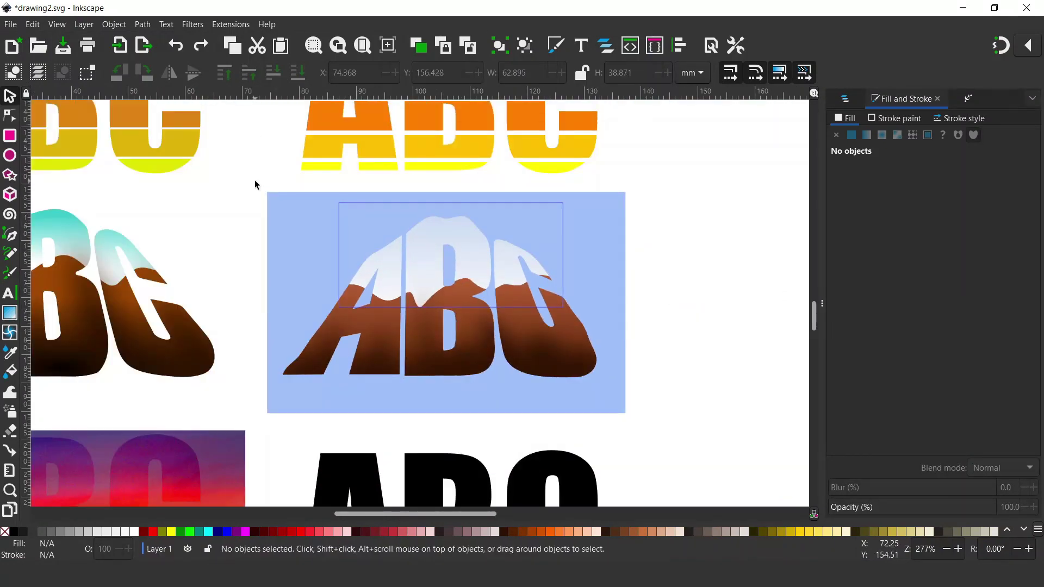
Step: Select the blue background rectangle together with the mountain letters group and move both about 63 mm to the right into empty space
{"action": "left_click_drag", "start_coordinate": [279, 333], "coordinate": [738, 442]}
{"action": "scroll", "coordinate": [675, 433], "scroll_direction": "right", "scroll_amount": 5}
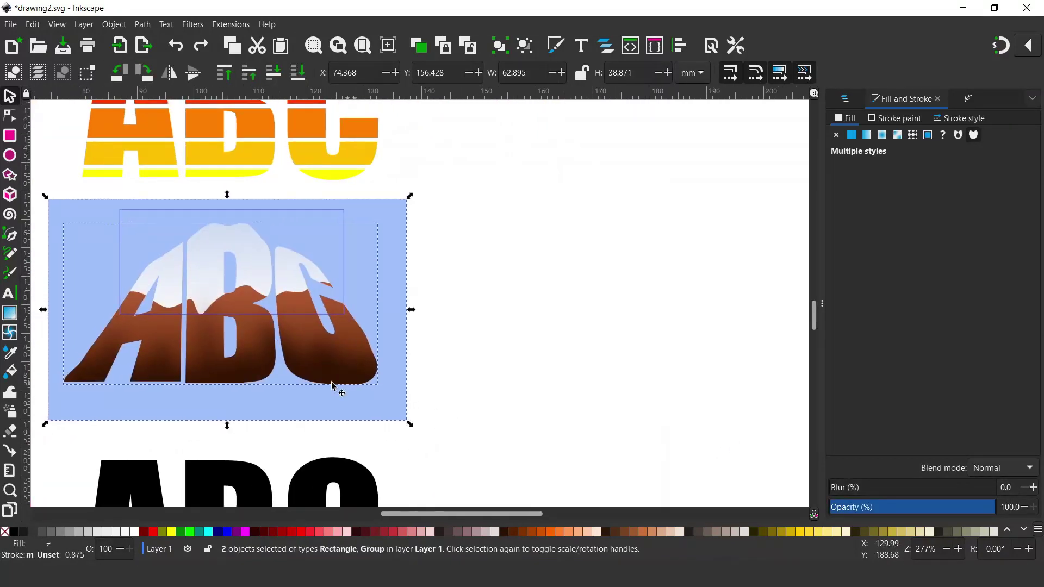
{"action": "left_click_drag", "start_coordinate": [260, 346], "coordinate": [619, 352]}
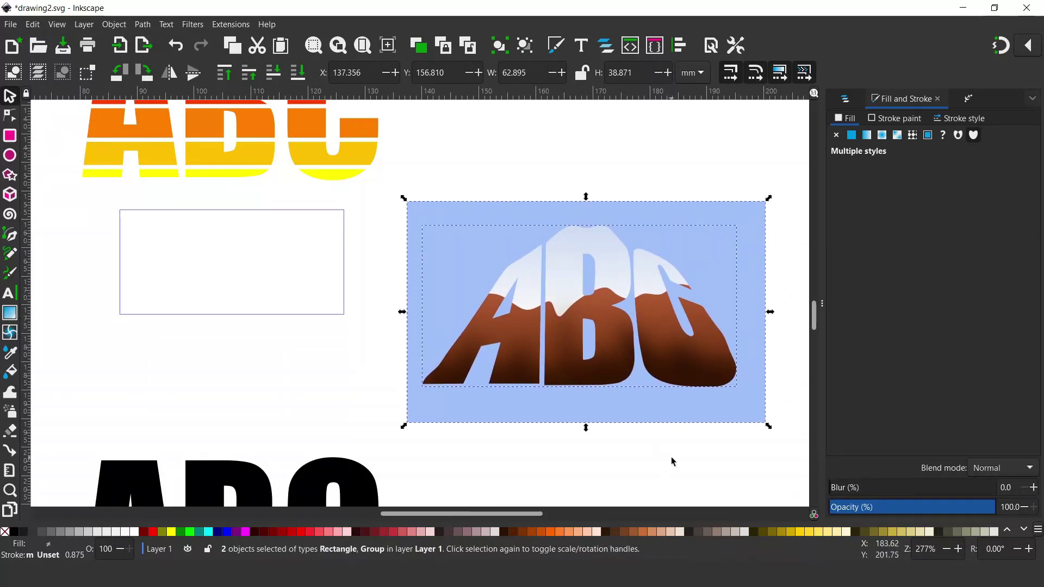